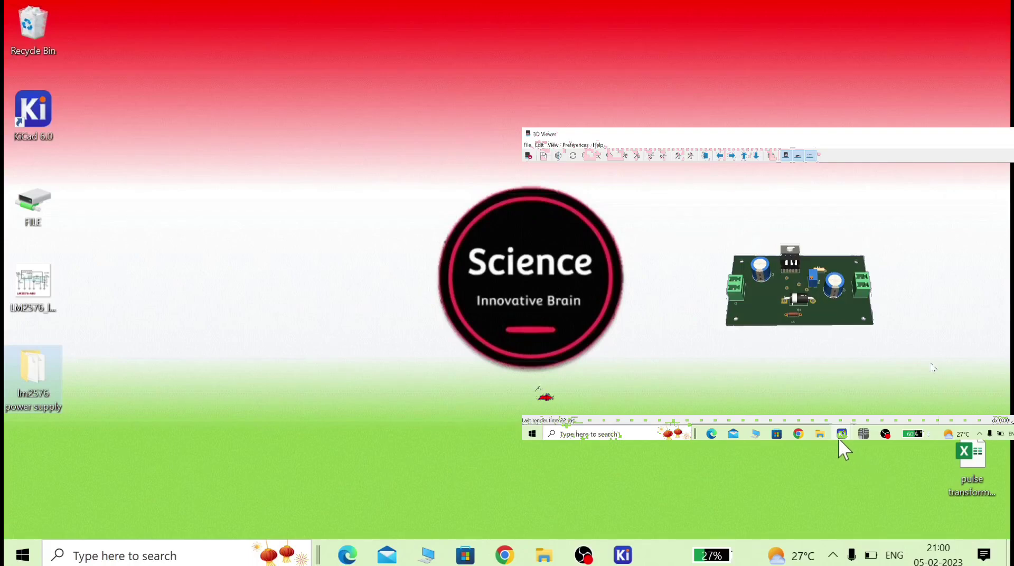
# Switch to the KiCad Schematic Editor and assign footprint PhoenixContact_MCV_1,5_2-G-5.08_1x02_P5.08mm_Vertical from Connector_Phoenix_MC_HighVoltage to input connector J1
pyautogui.moveTo(624, 555)
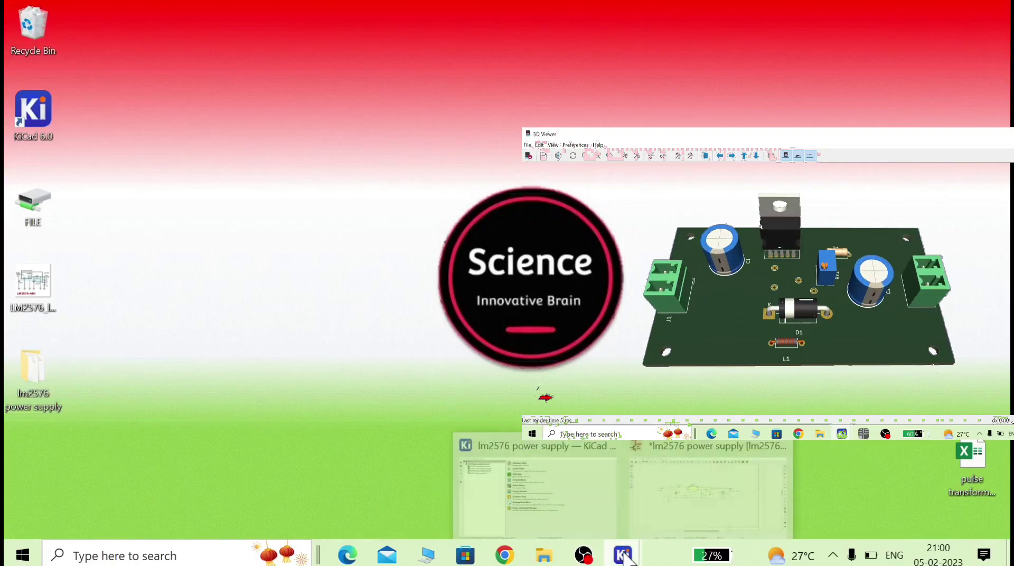
pyautogui.click(683, 502)
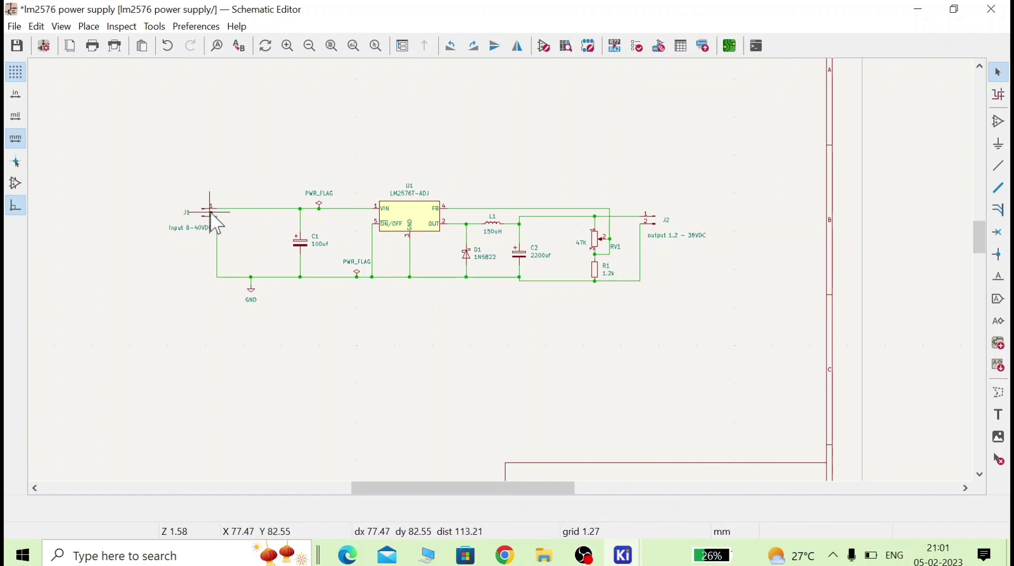
pyautogui.moveTo(213, 225); pyautogui.dragTo(212, 219)
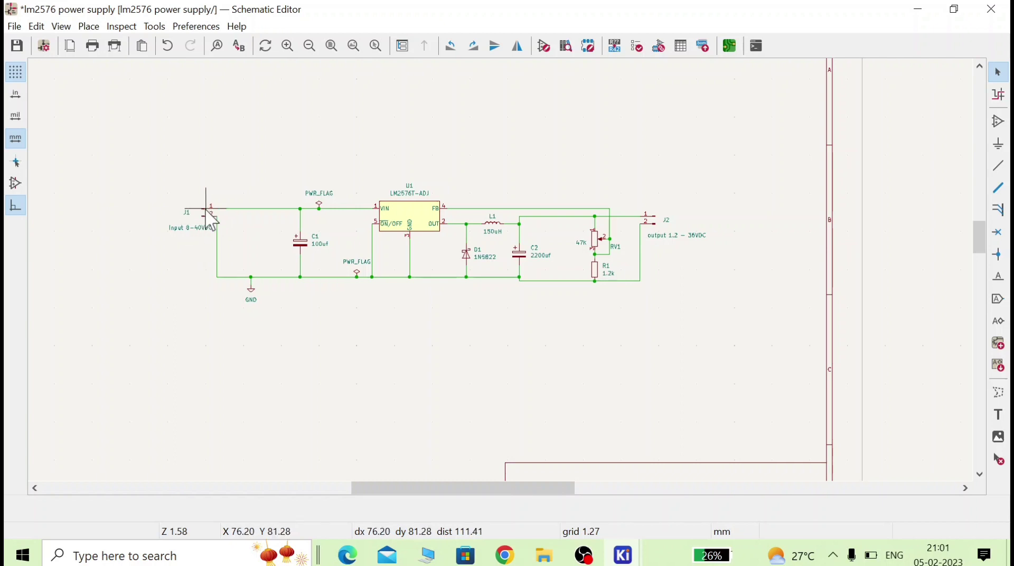
pyautogui.doubleClick(210, 219)
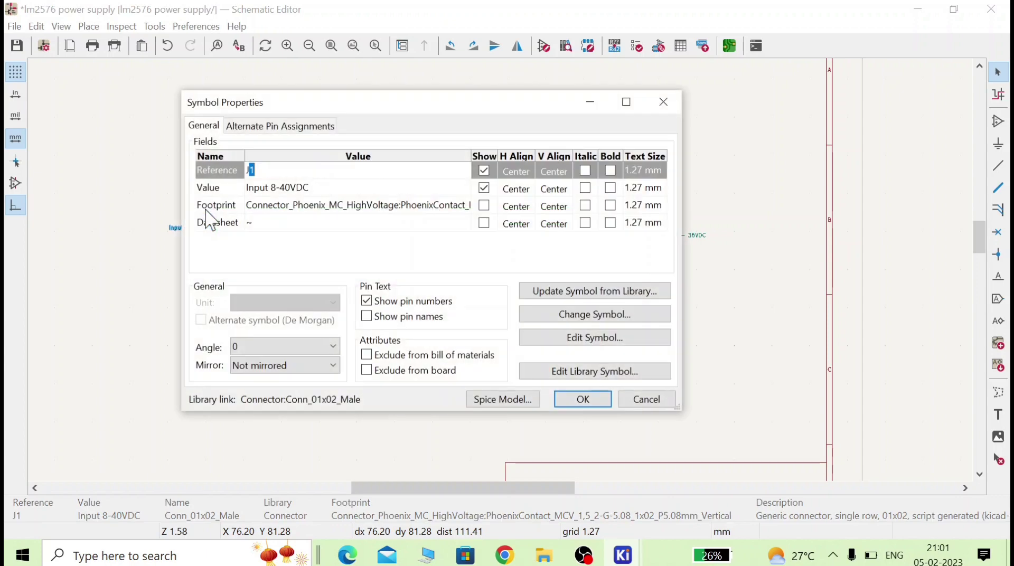
pyautogui.click(252, 205)
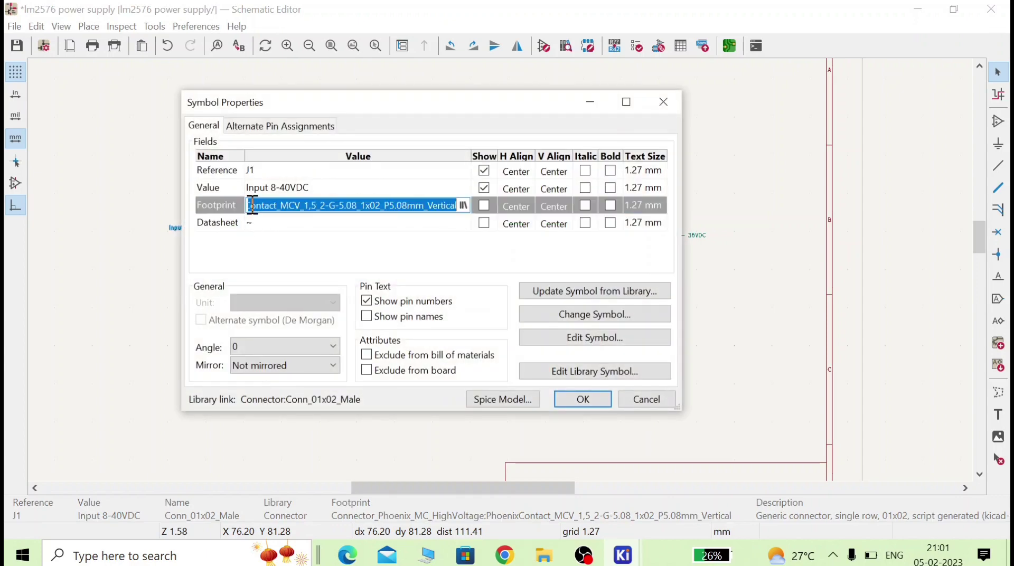
pyautogui.click(463, 205)
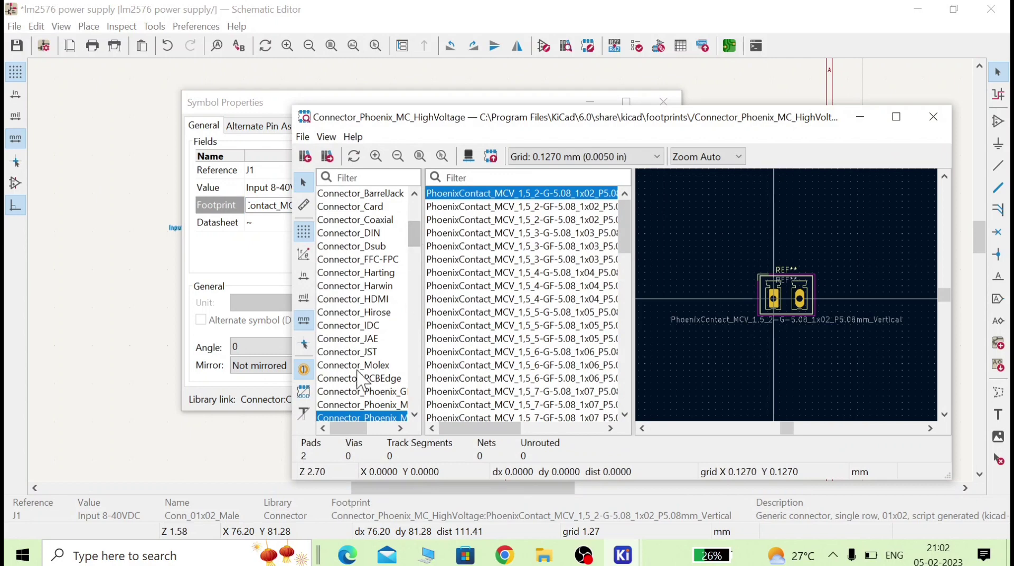
pyautogui.scroll(-1, 361, 409)
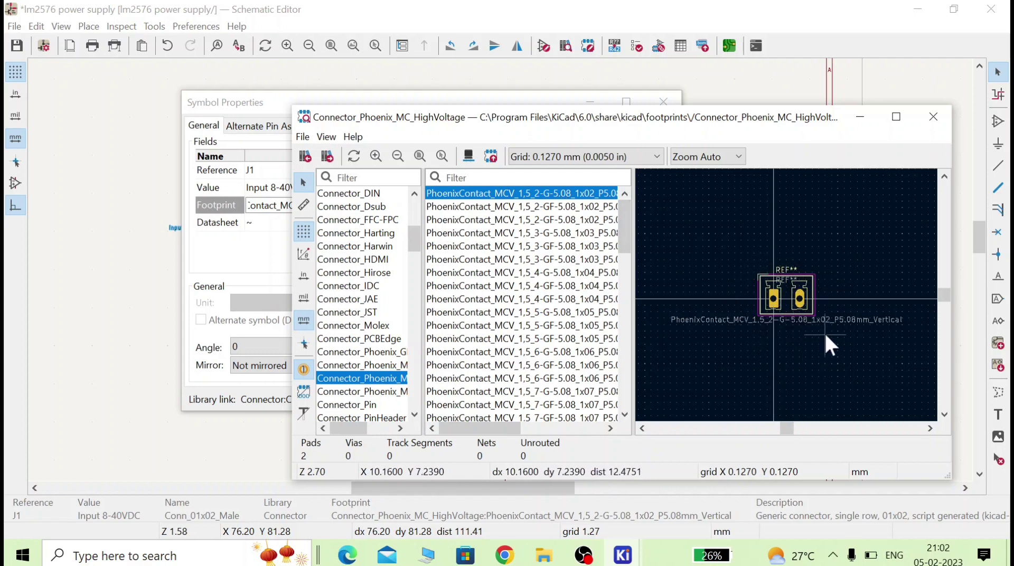
pyautogui.moveTo(499, 428)
pyautogui.mouseDown()
pyautogui.moveTo(586, 428)
pyautogui.moveTo(505, 428)
pyautogui.mouseUp()
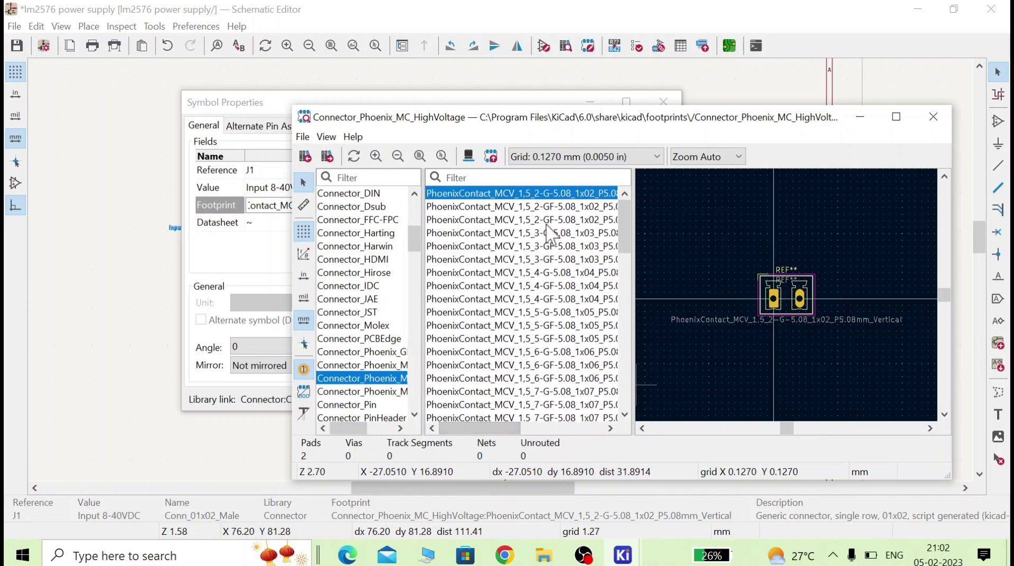
pyautogui.doubleClick(576, 194)
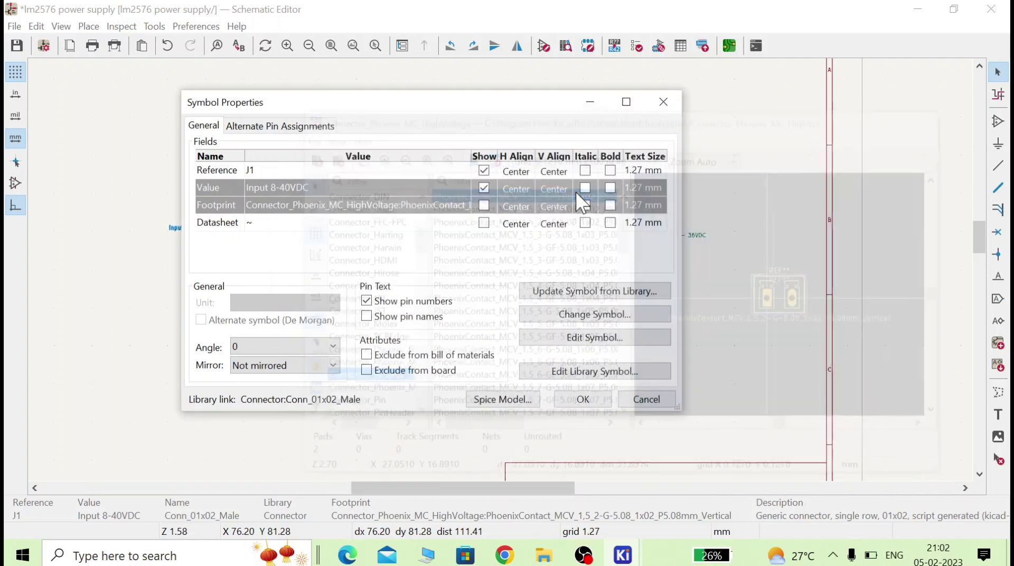
pyautogui.click(582, 400)
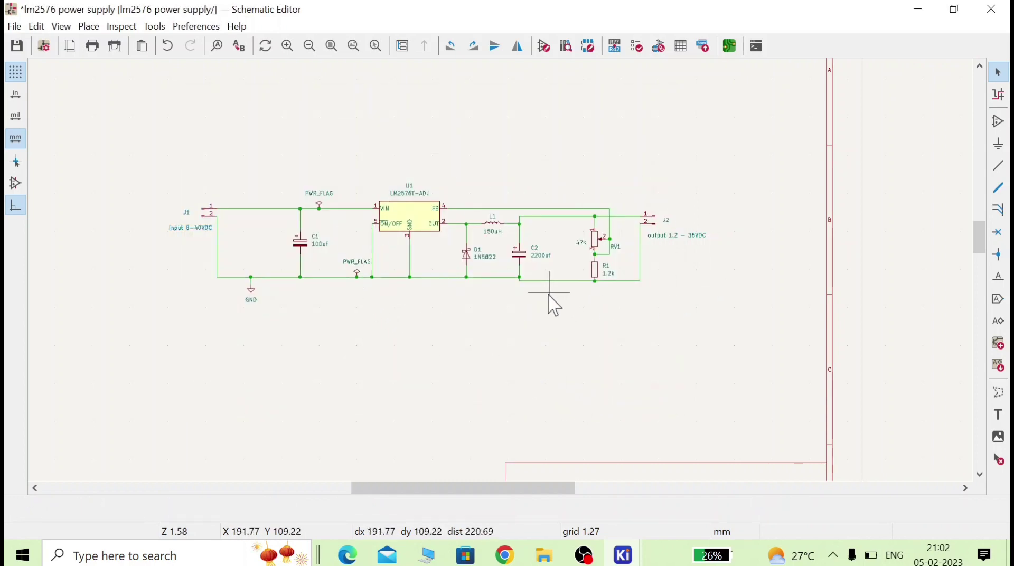
# Compare radial capacitor footprints in the Capacitor_THT library and assign CP_Radial_D10.0mm_P5.00mm to capacitor C1
pyautogui.doubleClick(303, 243)
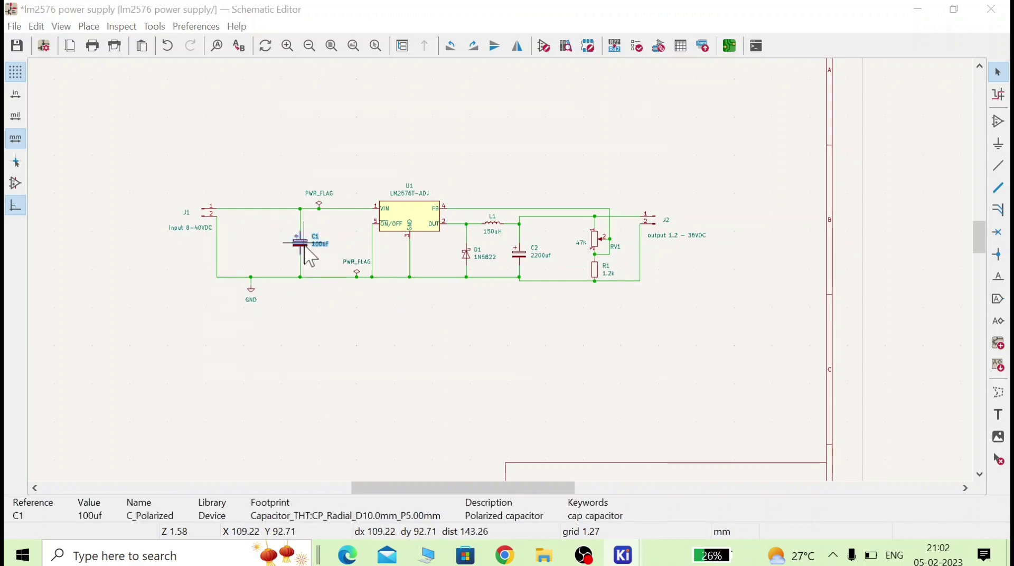
pyautogui.click(404, 207)
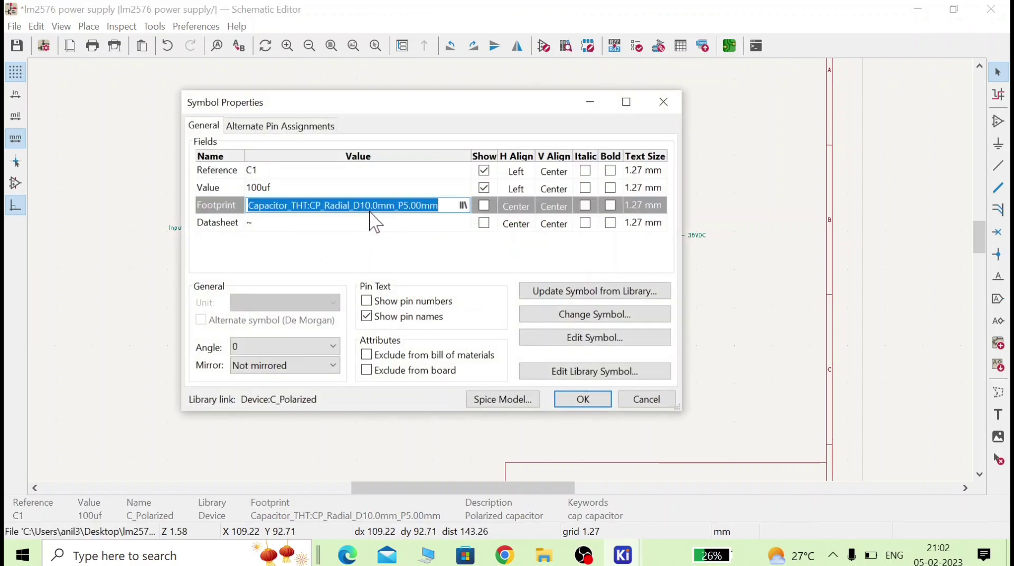
pyautogui.click(463, 206)
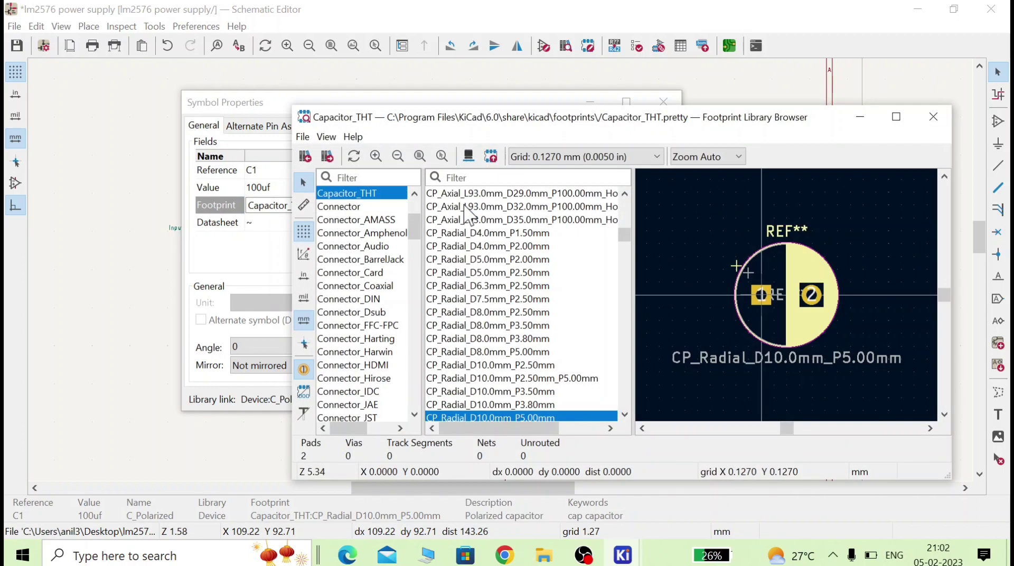
pyautogui.scroll(-2, 484, 316)
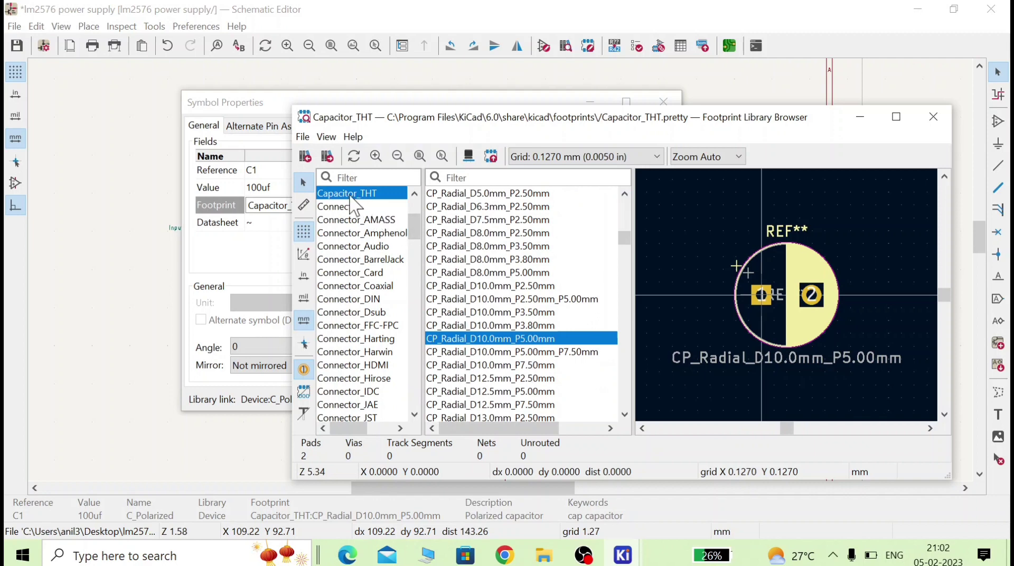
pyautogui.click(527, 351)
pyautogui.click(526, 378)
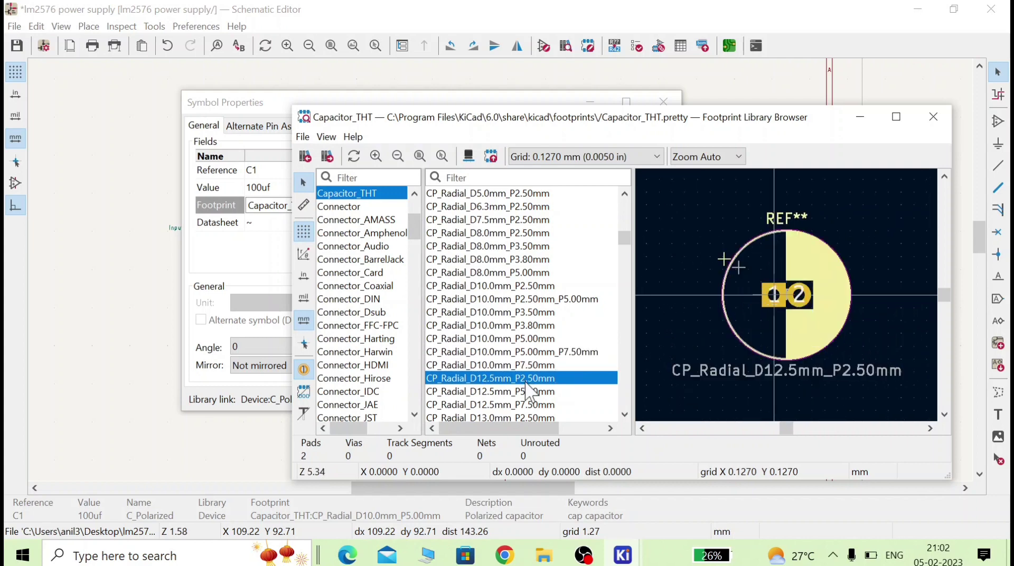
pyautogui.click(539, 339)
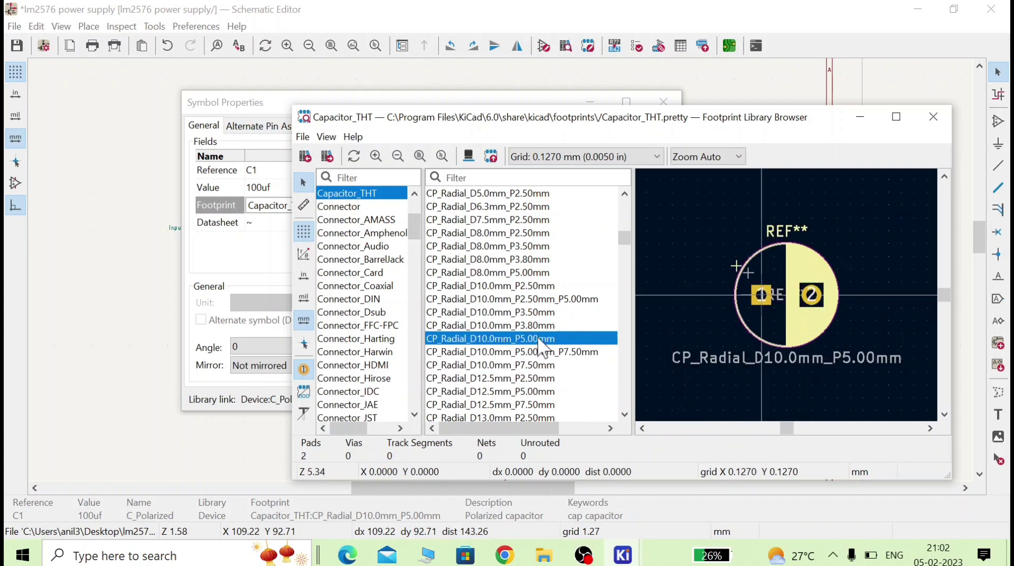
pyautogui.doubleClick(543, 344)
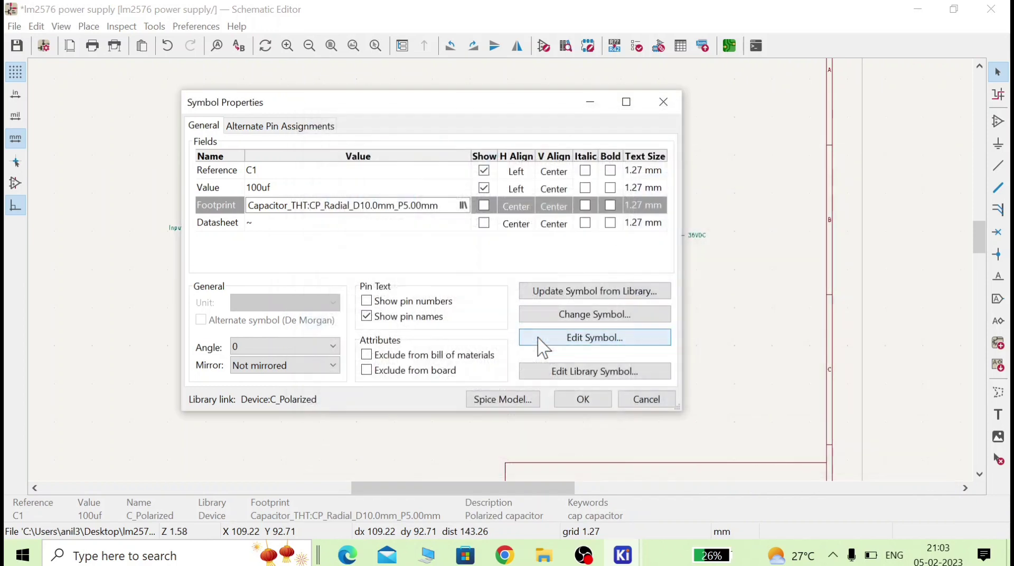
pyautogui.click(579, 398)
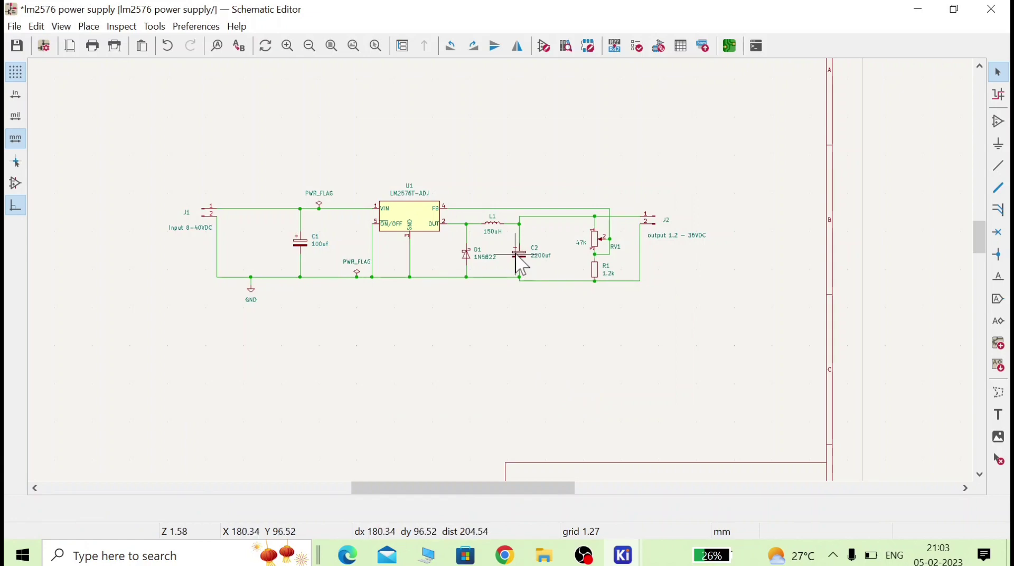
# Check the footprint assigned to regulator U1 and preview potentiometer RV1's footprint in the footprint library browser
pyautogui.doubleClick(410, 216)
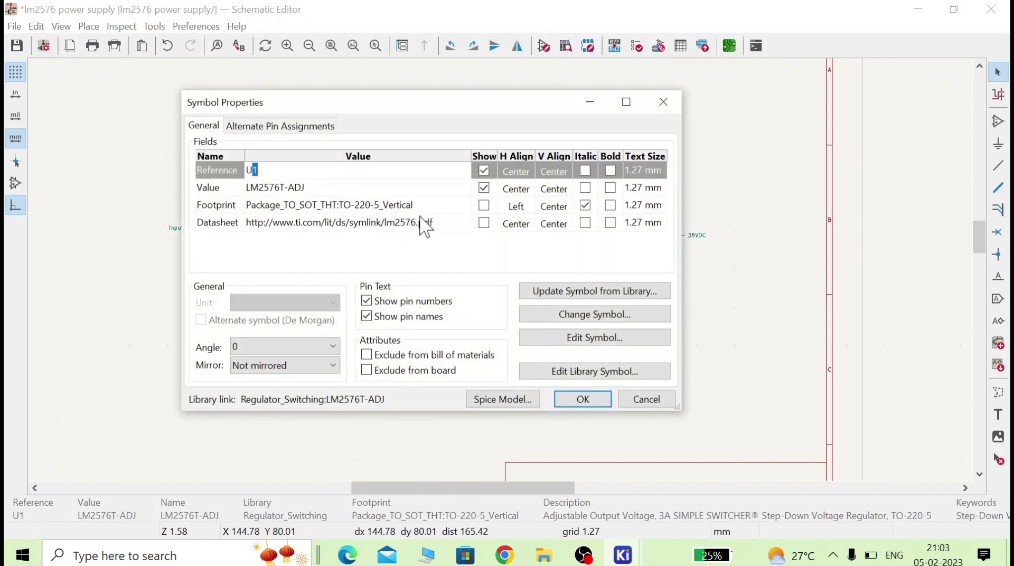
pyautogui.click(581, 399)
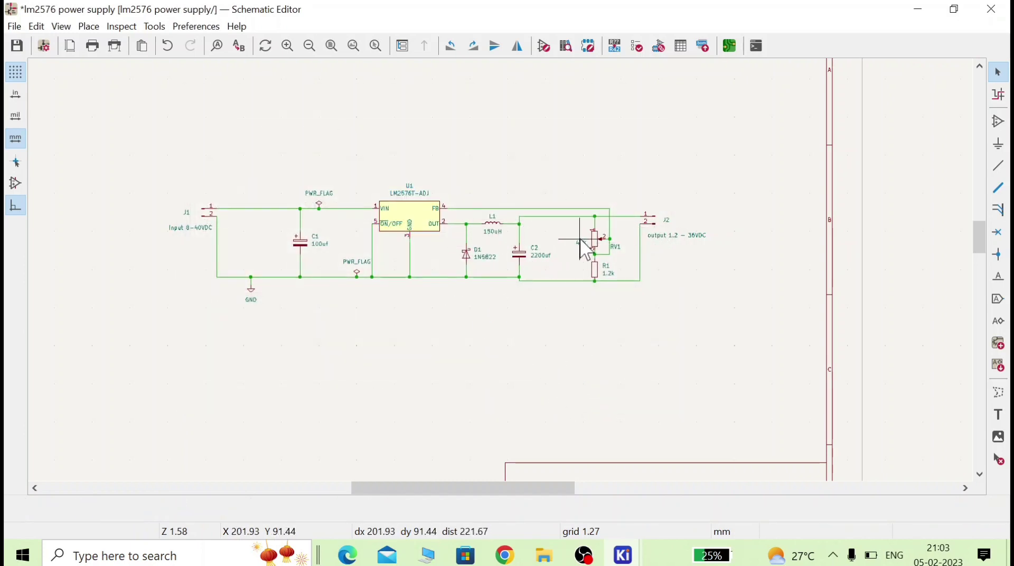
pyautogui.click(602, 243)
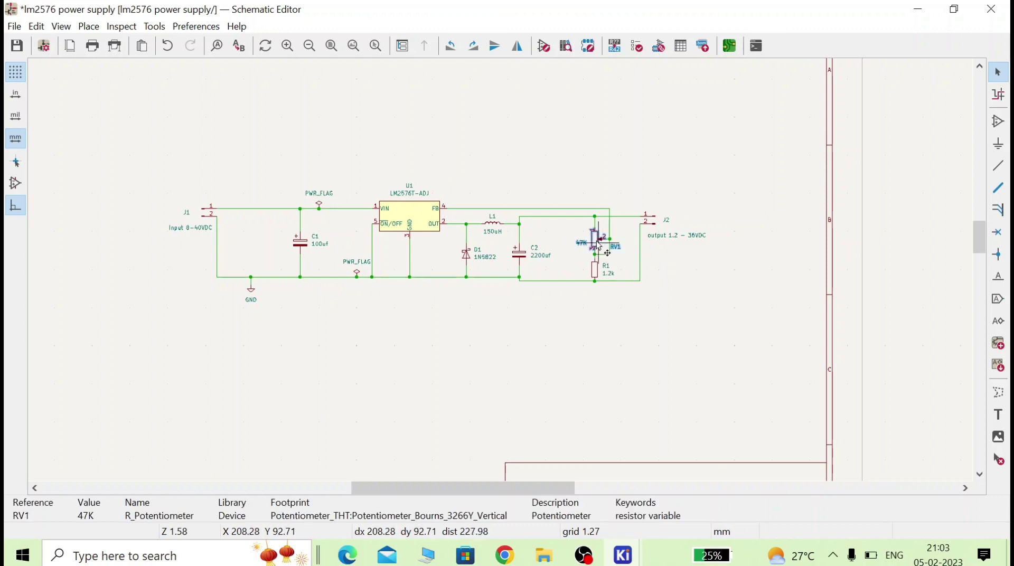
pyautogui.doubleClick(598, 244)
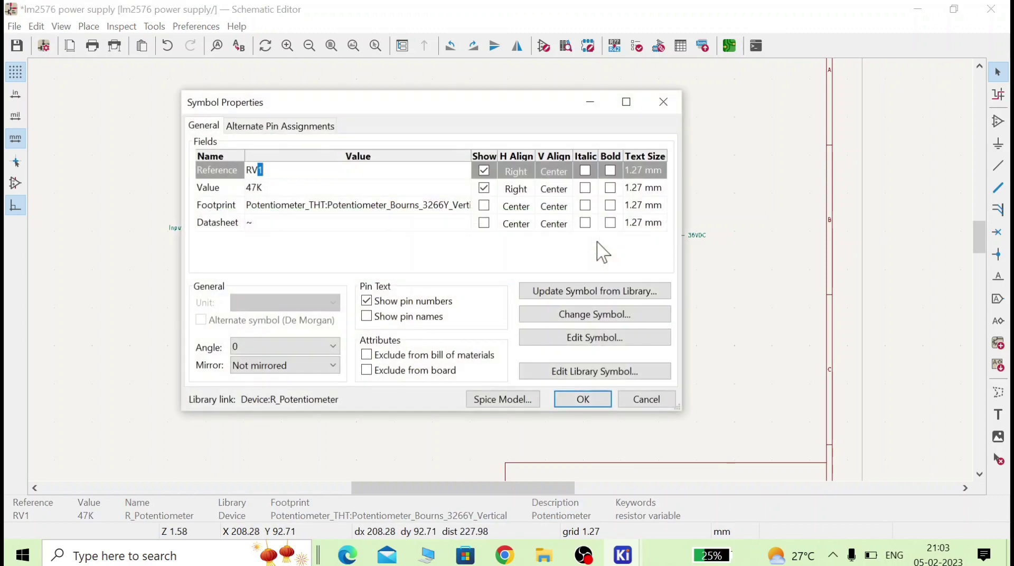
pyautogui.click(405, 206)
pyautogui.click(462, 205)
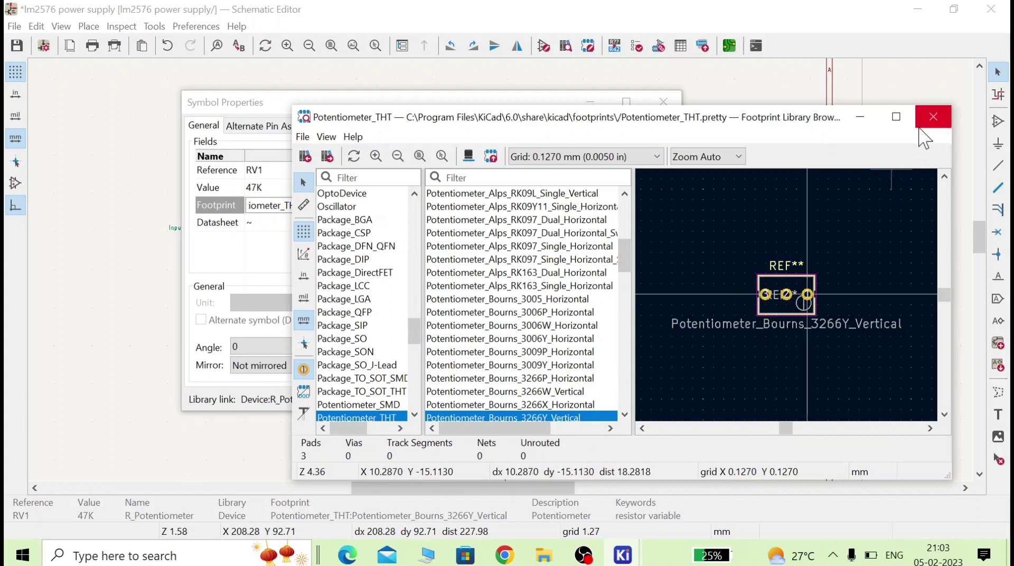
pyautogui.moveTo(790, 121); pyautogui.dragTo(778, 88)
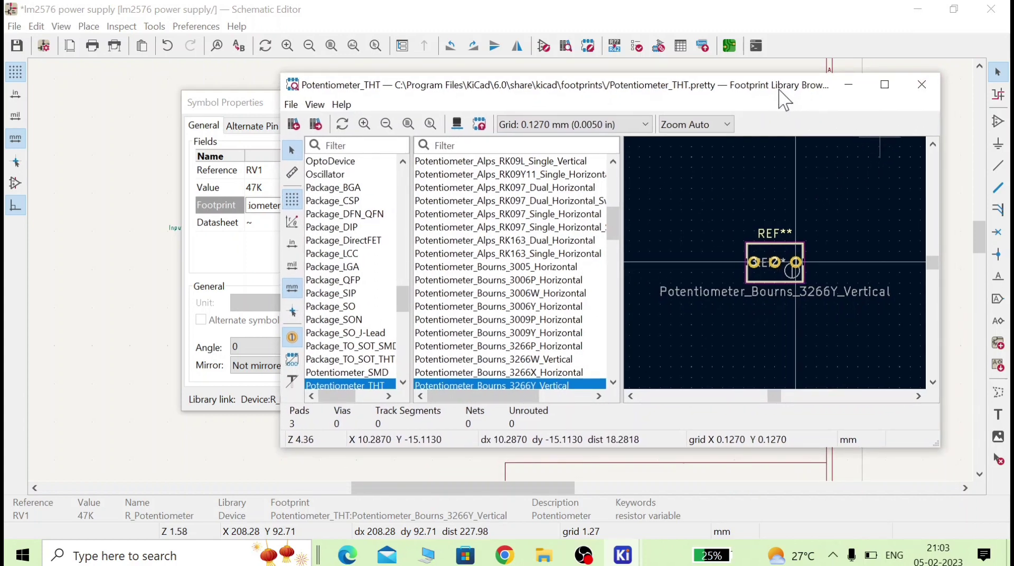
pyautogui.click(921, 84)
pyautogui.click(596, 399)
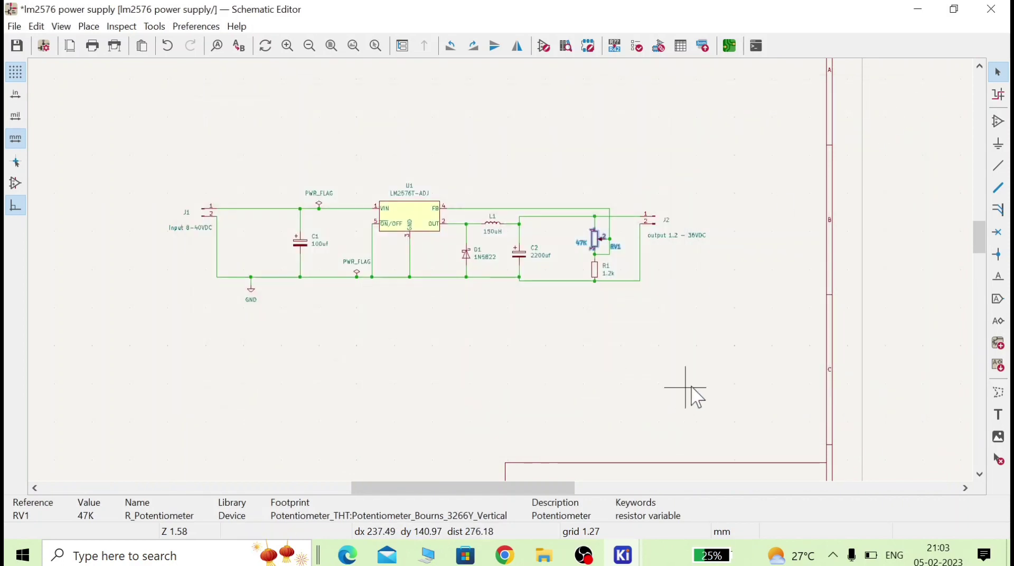
# Check the footprints assigned to output connector J2, resistor R1 and capacitor C2 in their symbol properties
pyautogui.doubleClick(658, 228)
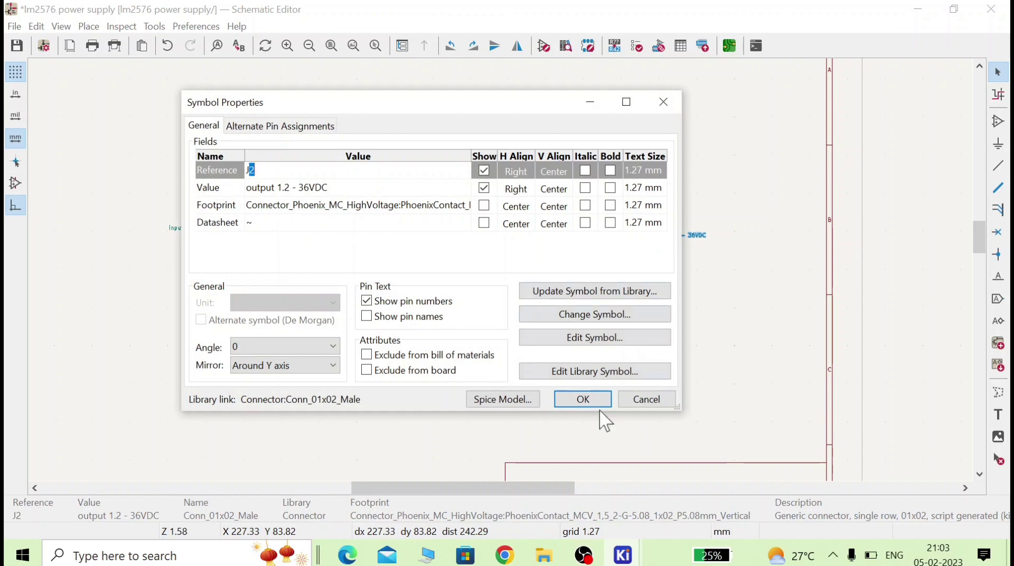
pyautogui.click(655, 406)
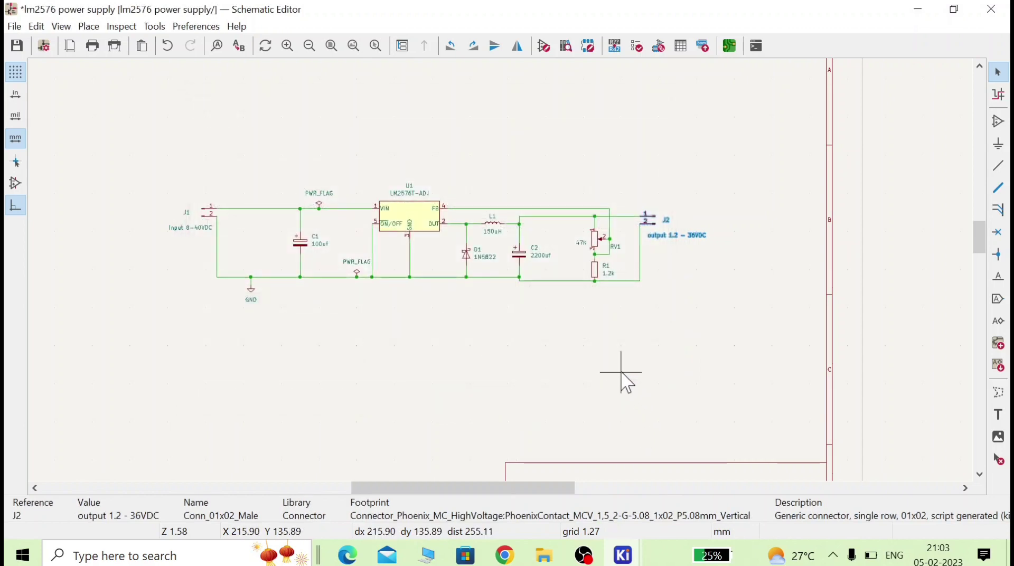
pyautogui.doubleClick(595, 271)
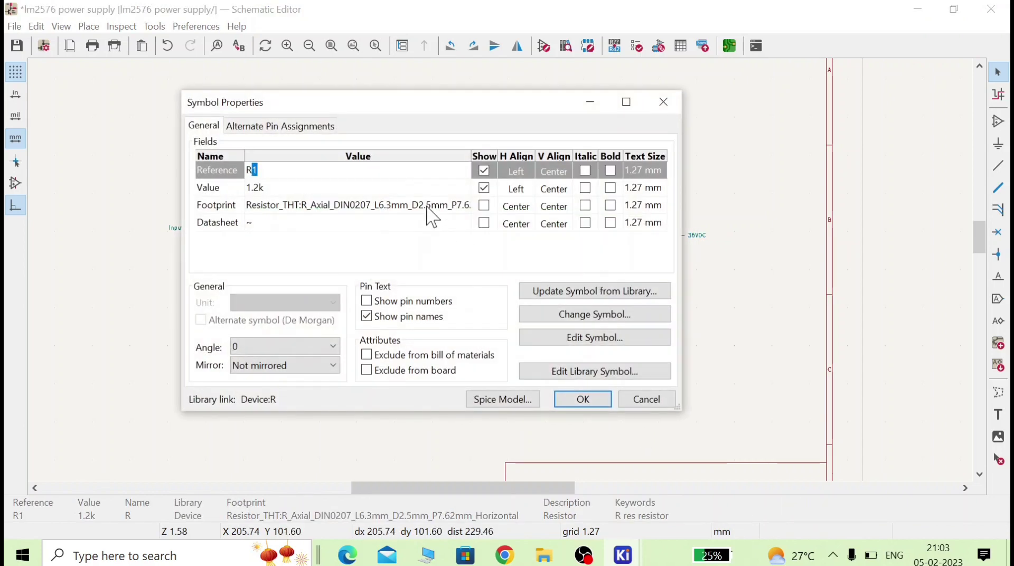
pyautogui.click(647, 400)
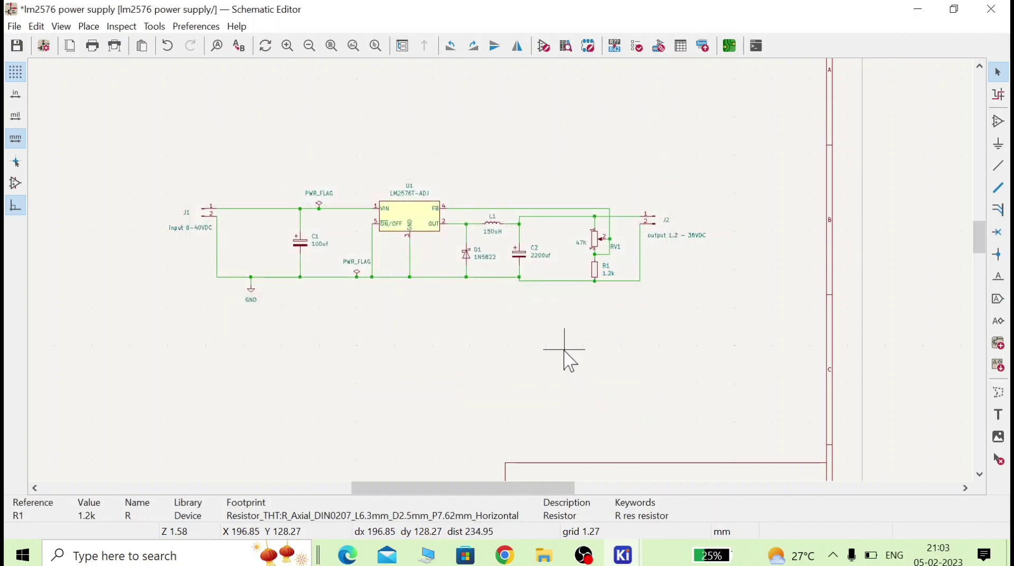
pyautogui.click(520, 258)
pyautogui.doubleClick(522, 259)
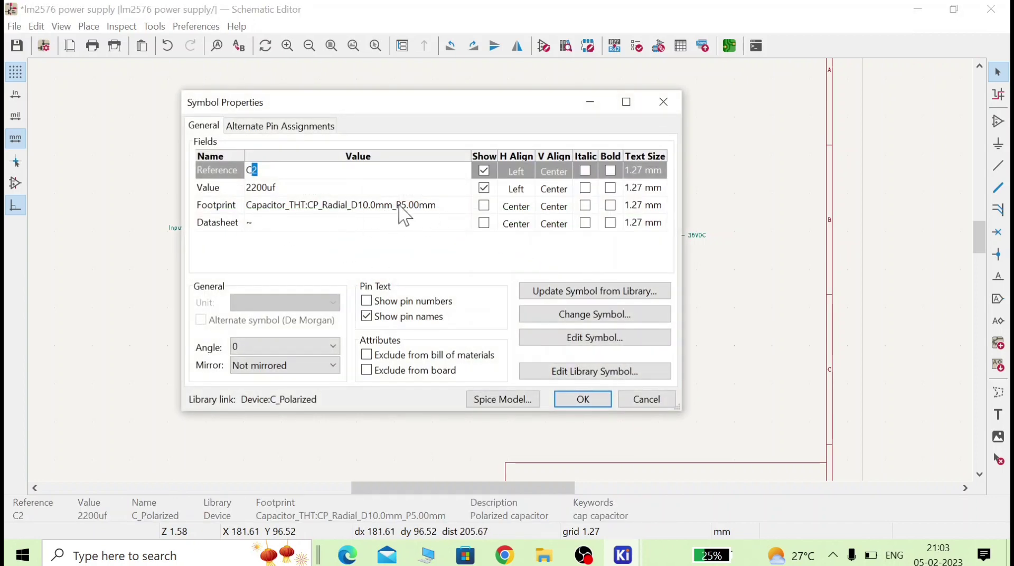
pyautogui.click(590, 405)
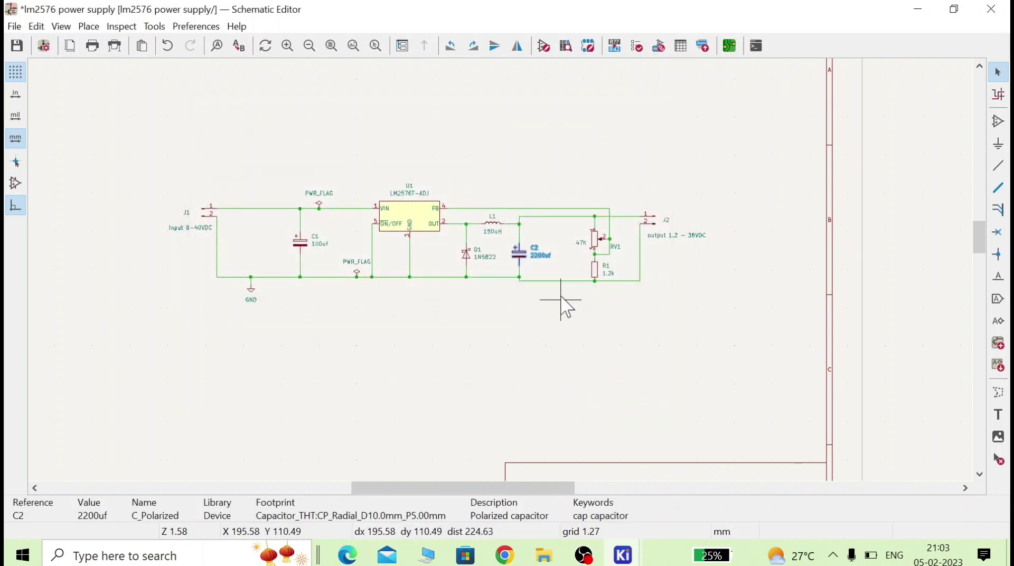
pyautogui.click(543, 333)
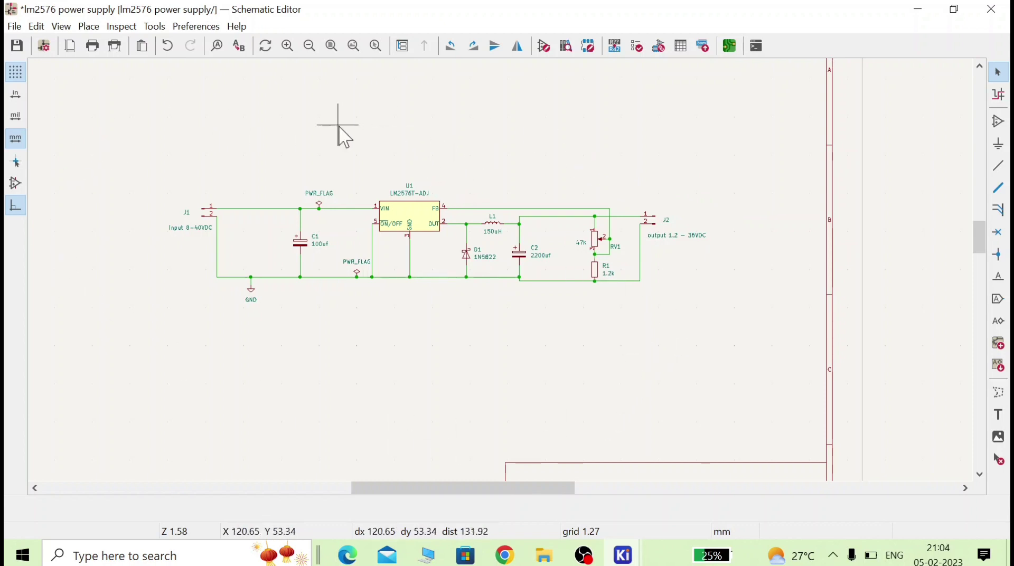
# Update the PCB from the schematic to add all the component footprints to the board
pyautogui.click(154, 26)
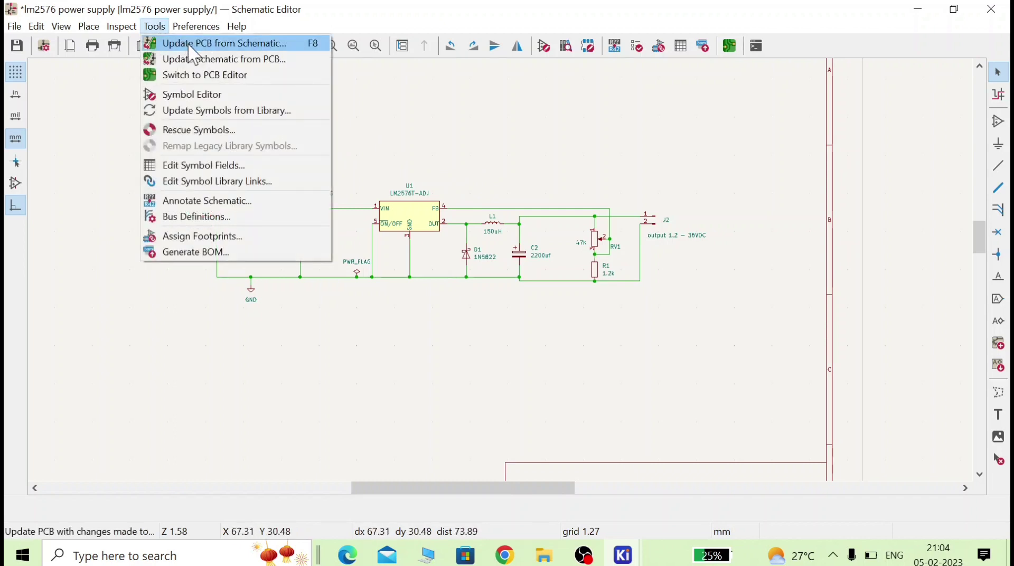
pyautogui.click(228, 46)
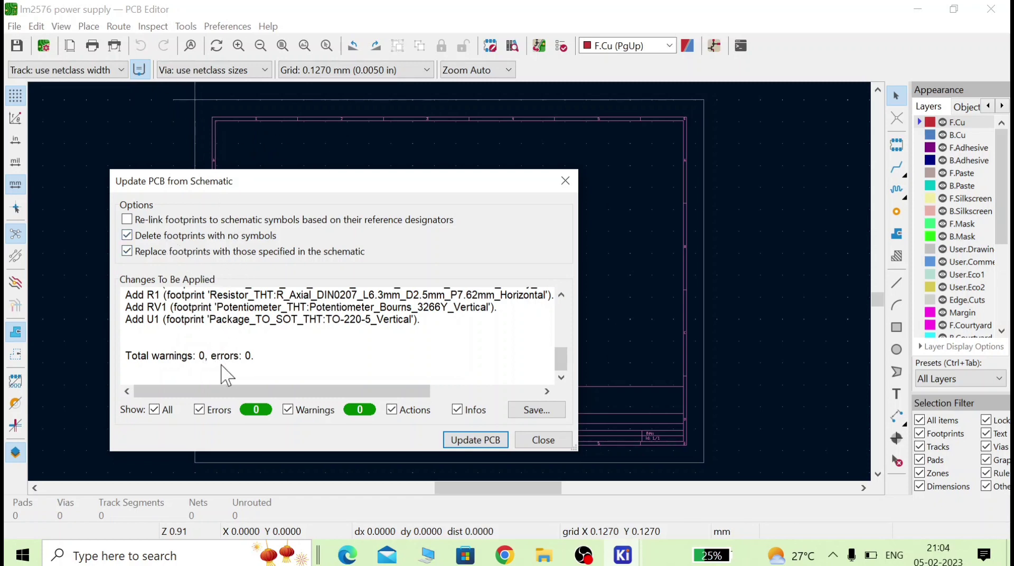
pyautogui.click(477, 442)
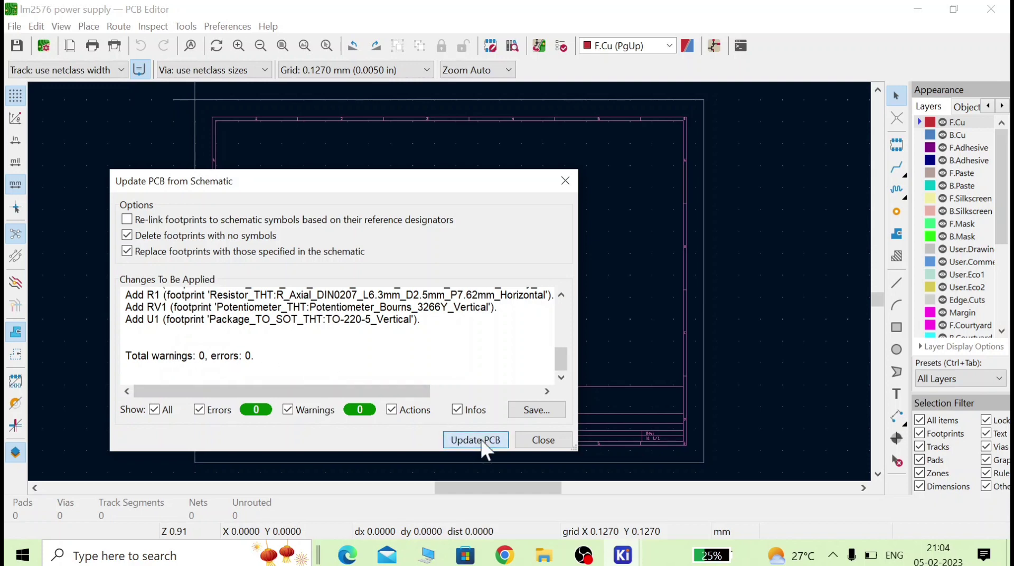
# Close the schematic update and place the imported footprints near the centre of the drawing sheet
pyautogui.click(541, 441)
pyautogui.click(424, 261)
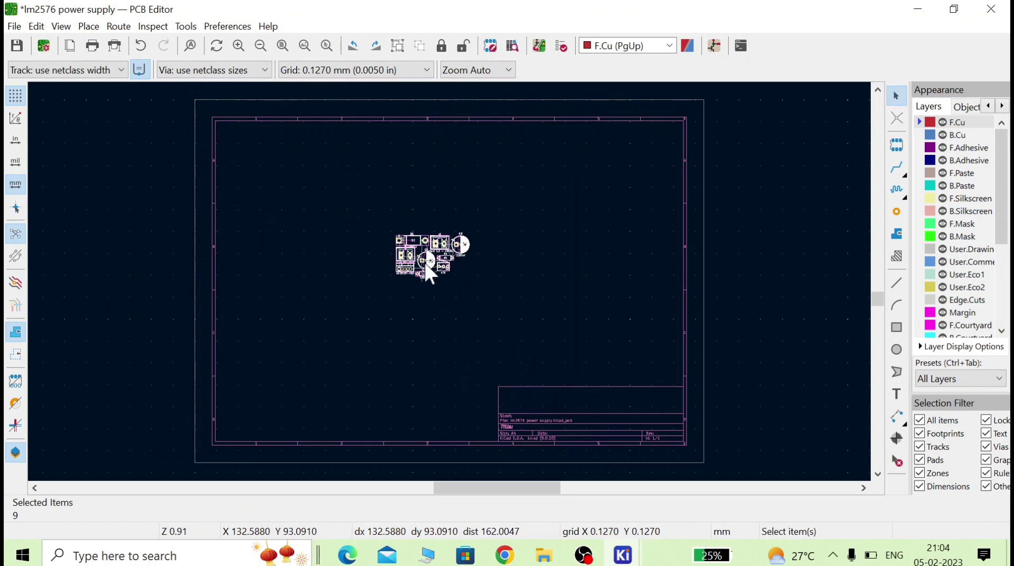
pyautogui.click(489, 296)
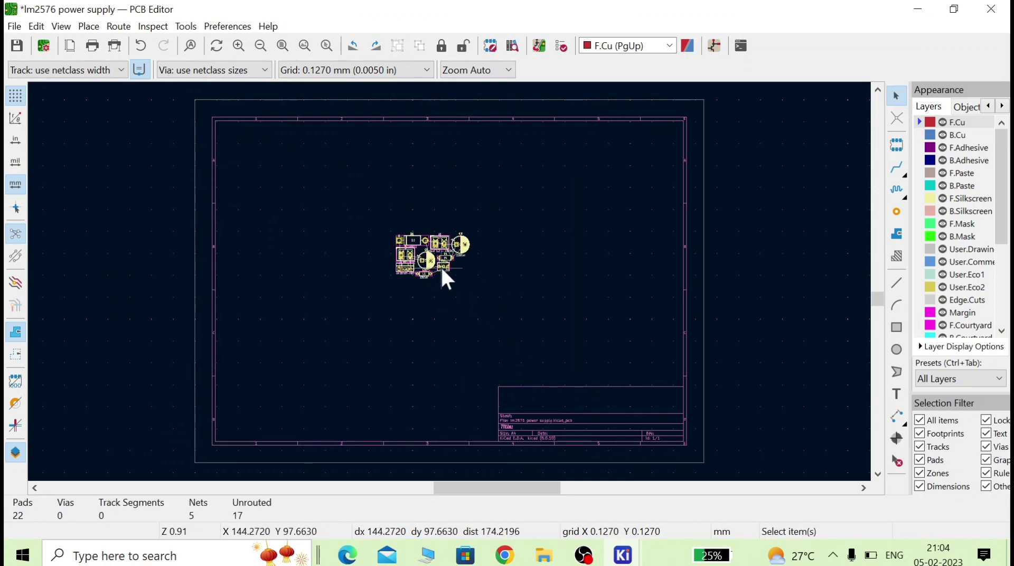
pyautogui.scroll(5, 447, 278)
pyautogui.scroll(2, 453, 281)
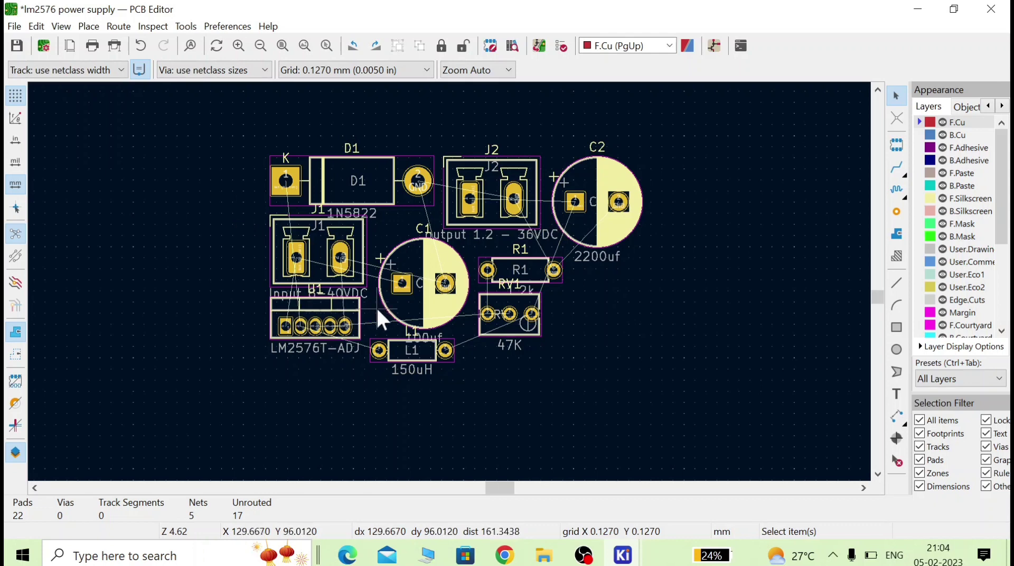
# Move input connector J1 to the left of the other footprints and rotate it to -90°
pyautogui.click(356, 248)
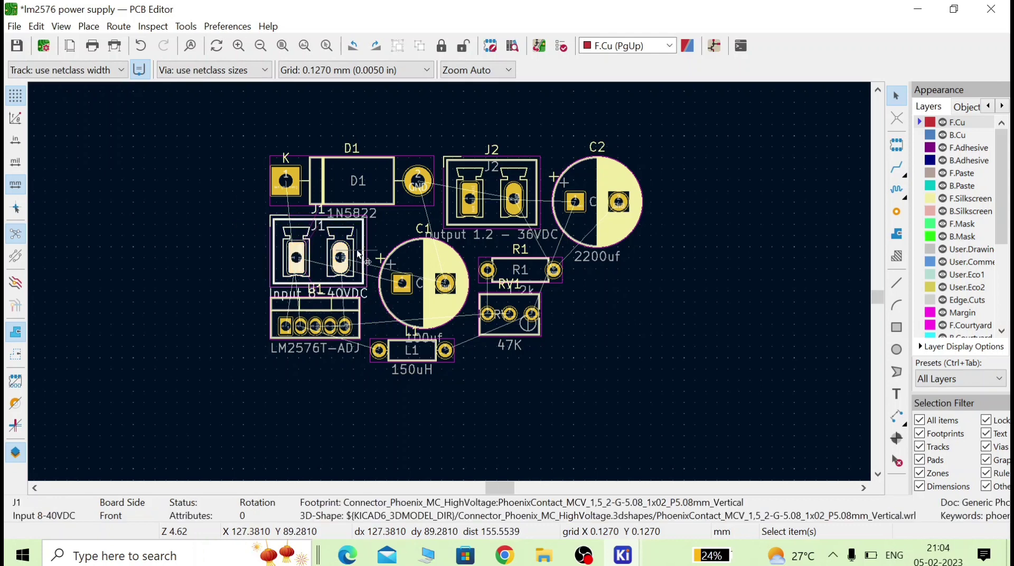
pyautogui.moveTo(356, 249); pyautogui.dragTo(196, 245)
pyautogui.click(195, 245)
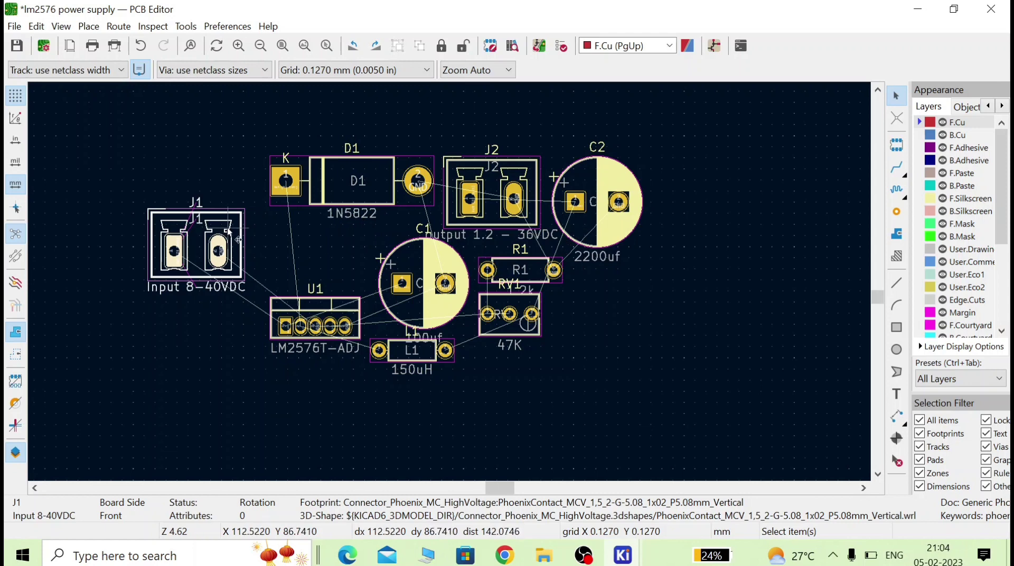
pyautogui.press('r')
pyautogui.press('r')
pyautogui.press('r')
pyautogui.press('r')
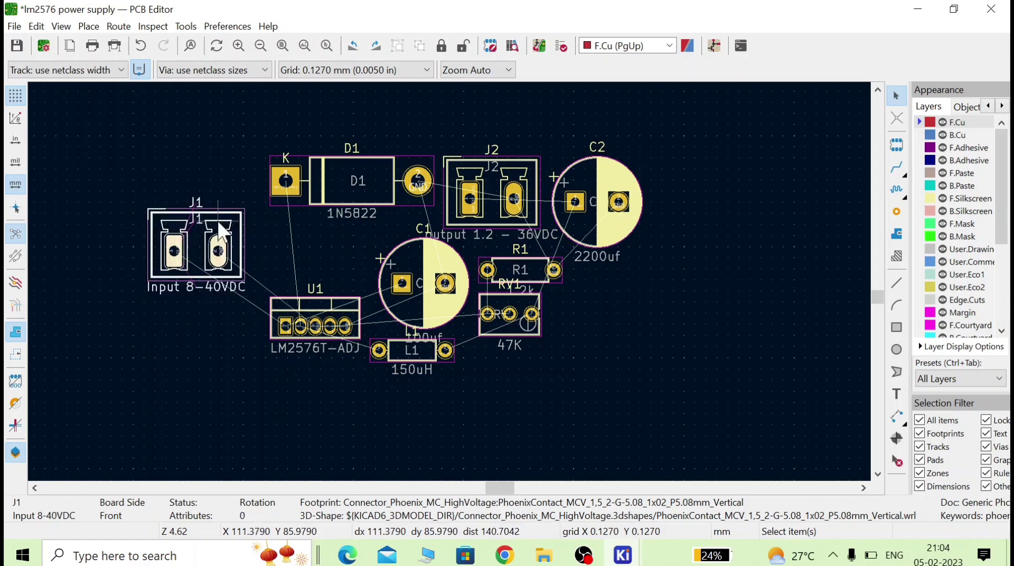
pyautogui.press('r')
pyautogui.press('r')
pyautogui.press('r')
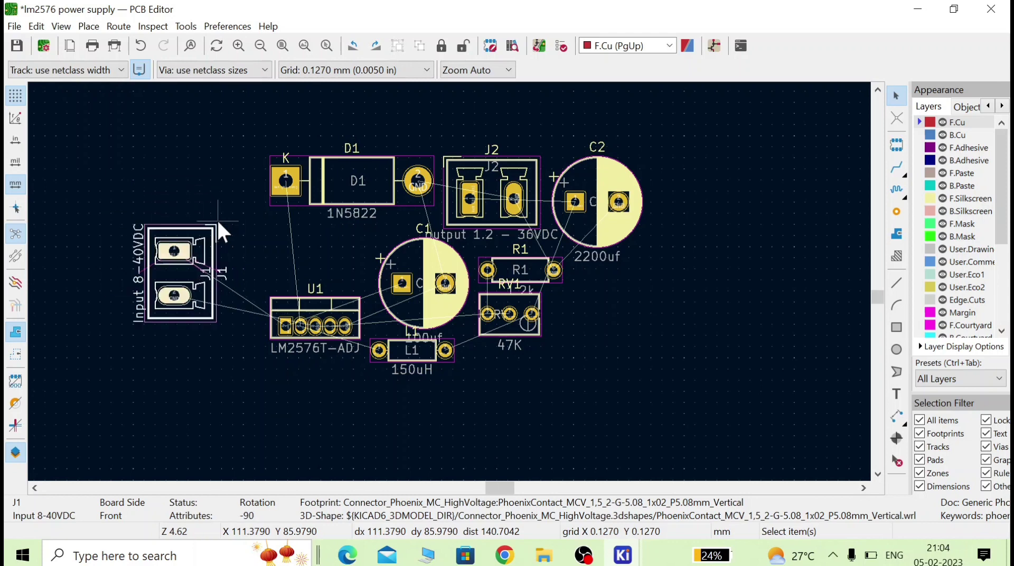
# Rotate input connector J1 to 90° and reposition it left of U1 and D1
pyautogui.press('m')
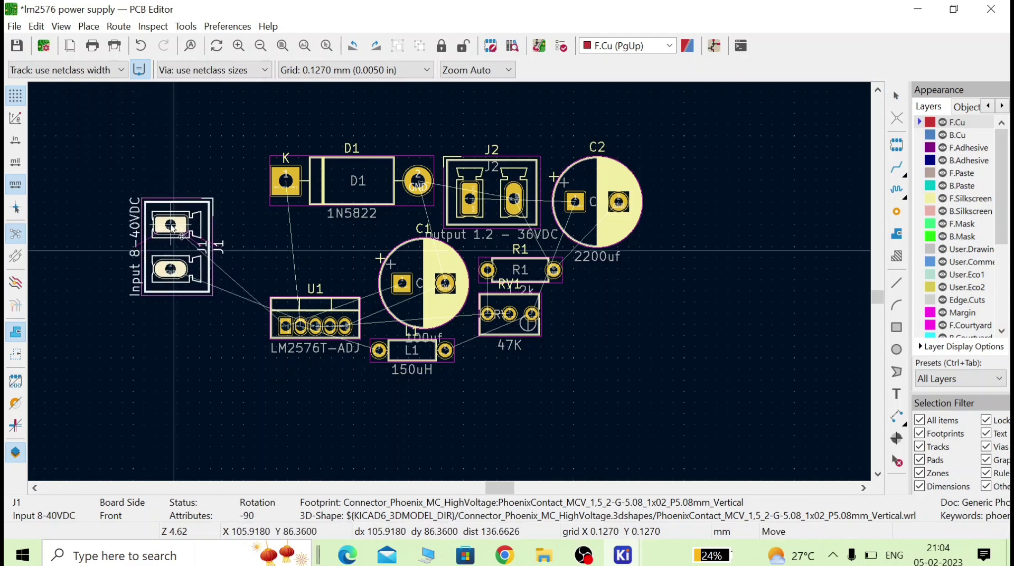
pyautogui.click(174, 233)
pyautogui.press('r')
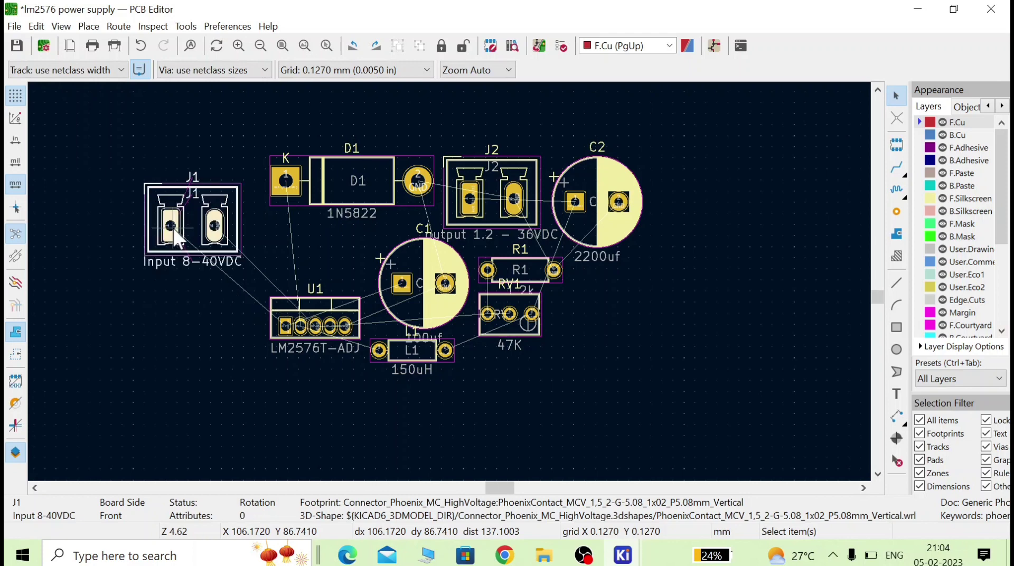
pyautogui.press('r')
pyautogui.press('m')
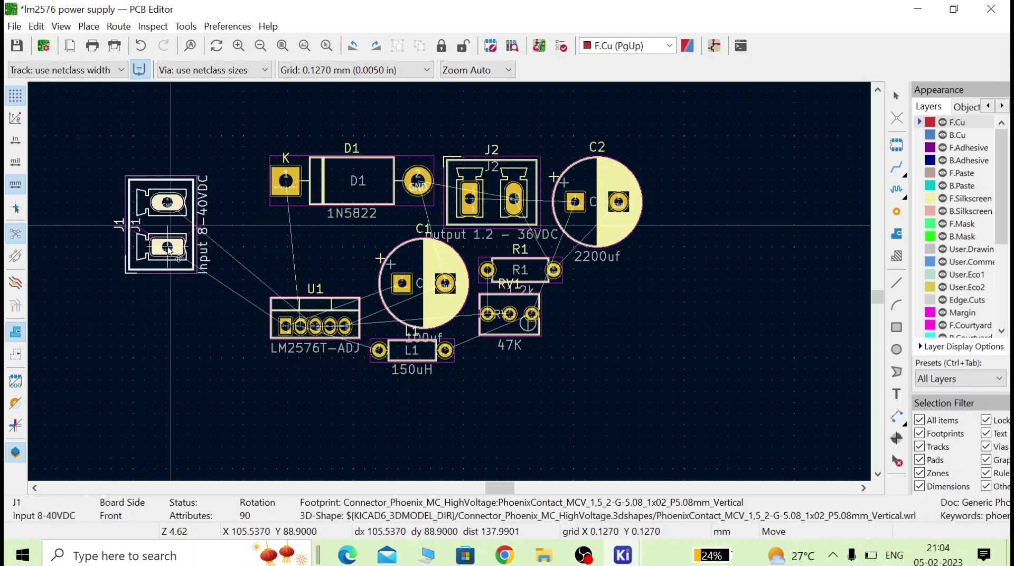
pyautogui.click(168, 262)
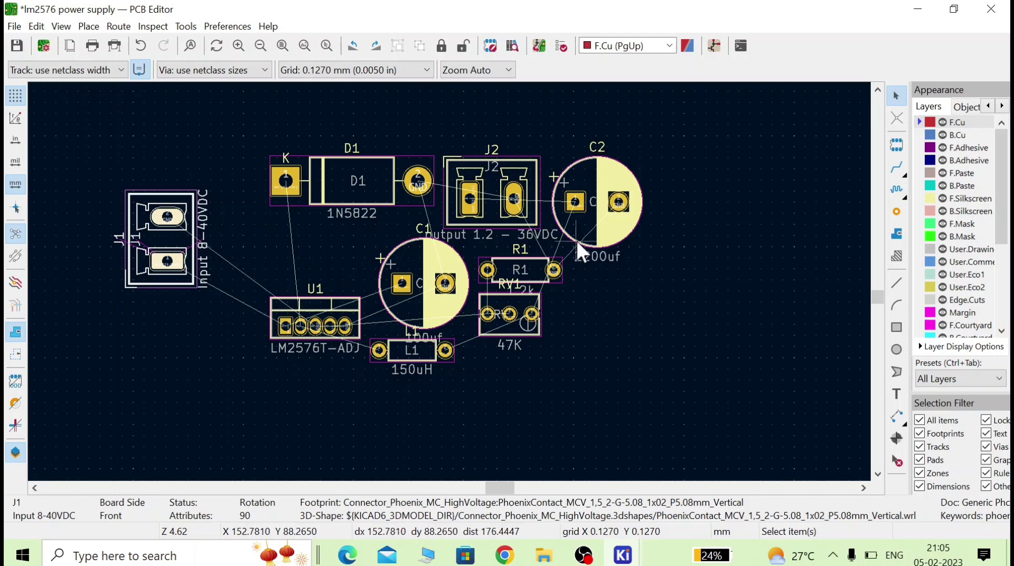
# Check J1's connections in the schematic and move the other eight footprints together to the right, clear of J1
pyautogui.moveTo(618, 556)
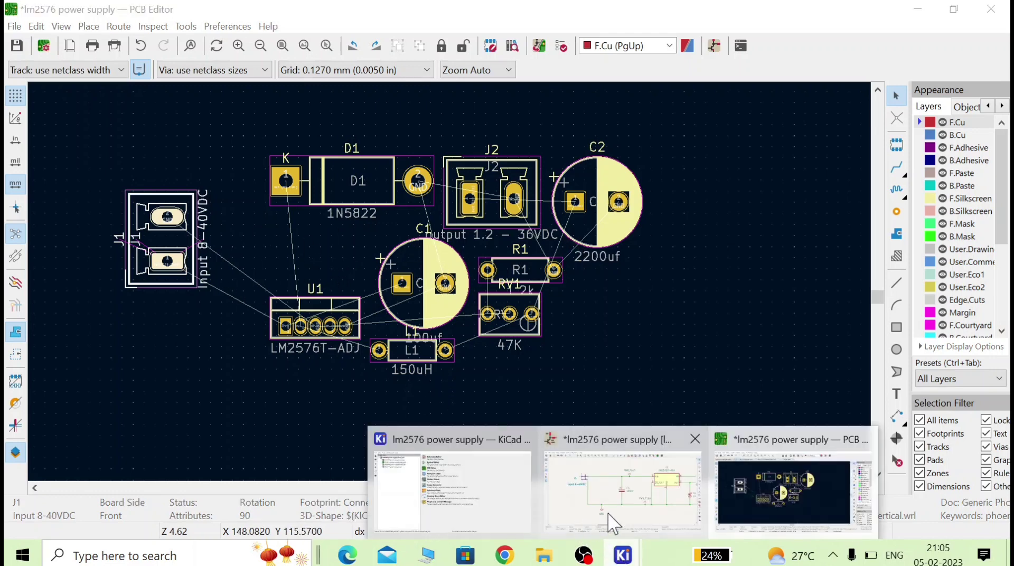
pyautogui.click(611, 525)
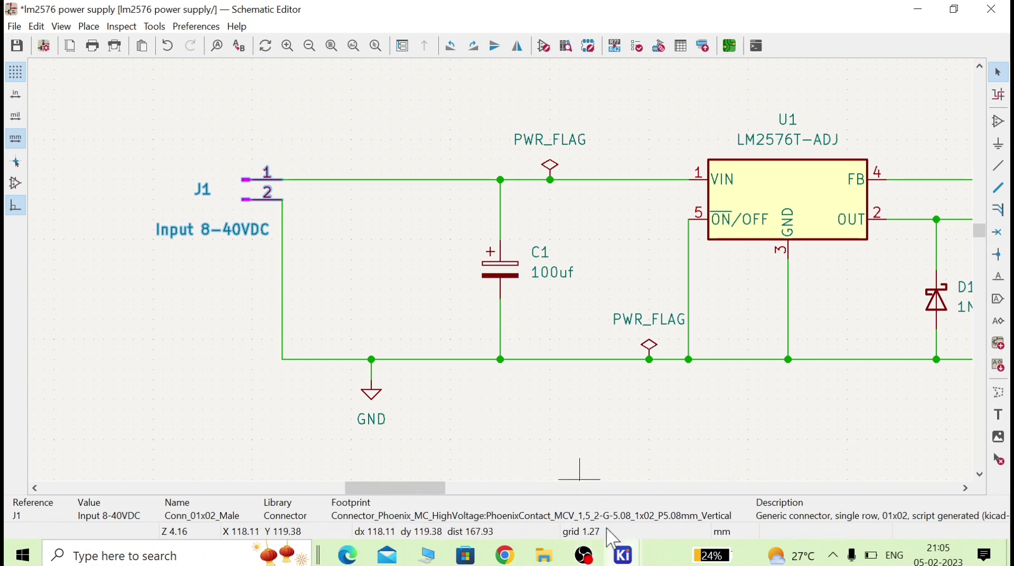
pyautogui.moveTo(620, 561)
pyautogui.click(711, 499)
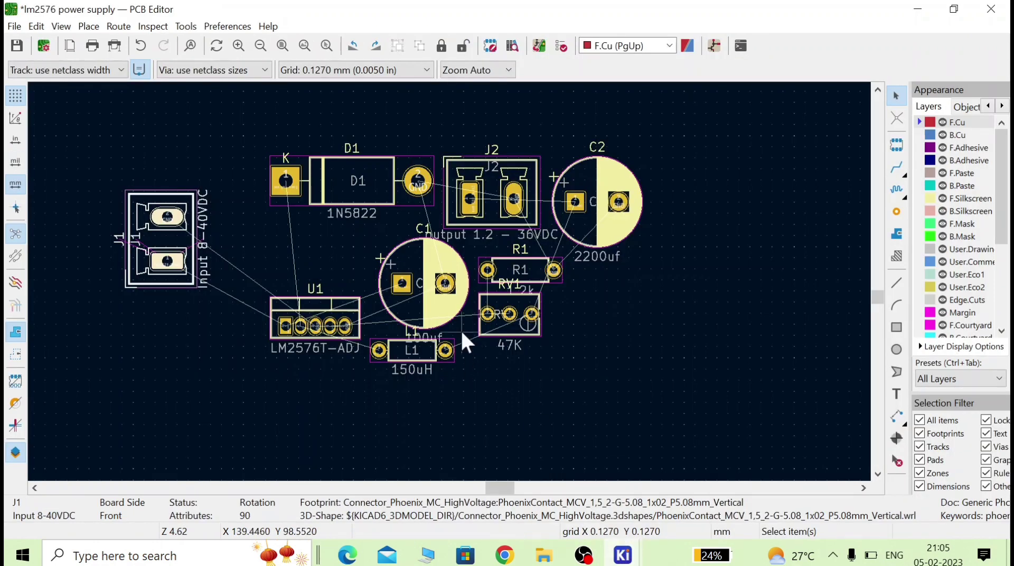
pyautogui.moveTo(254, 125); pyautogui.dragTo(671, 407)
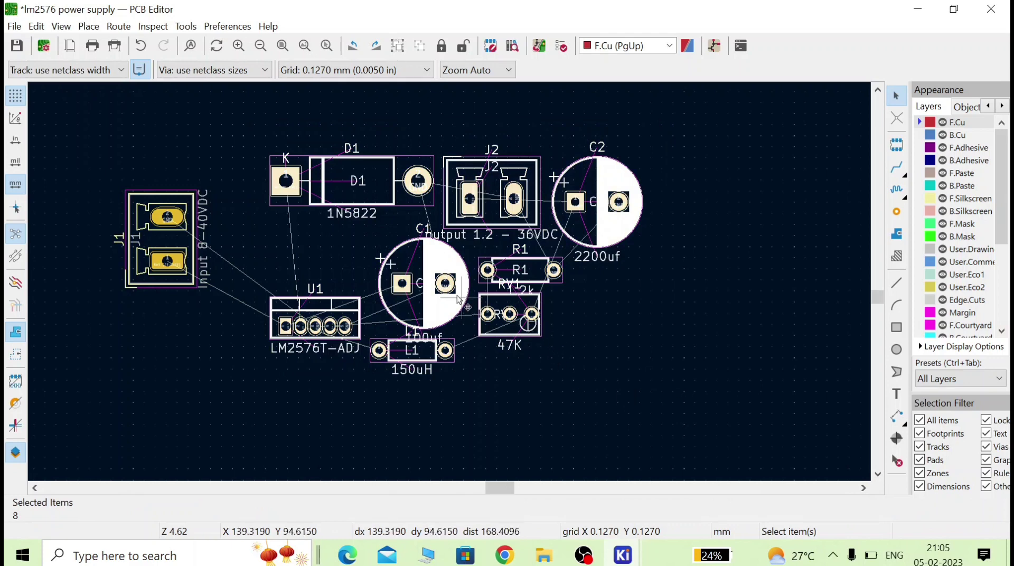
pyautogui.moveTo(443, 298); pyautogui.dragTo(738, 367)
pyautogui.click(784, 451)
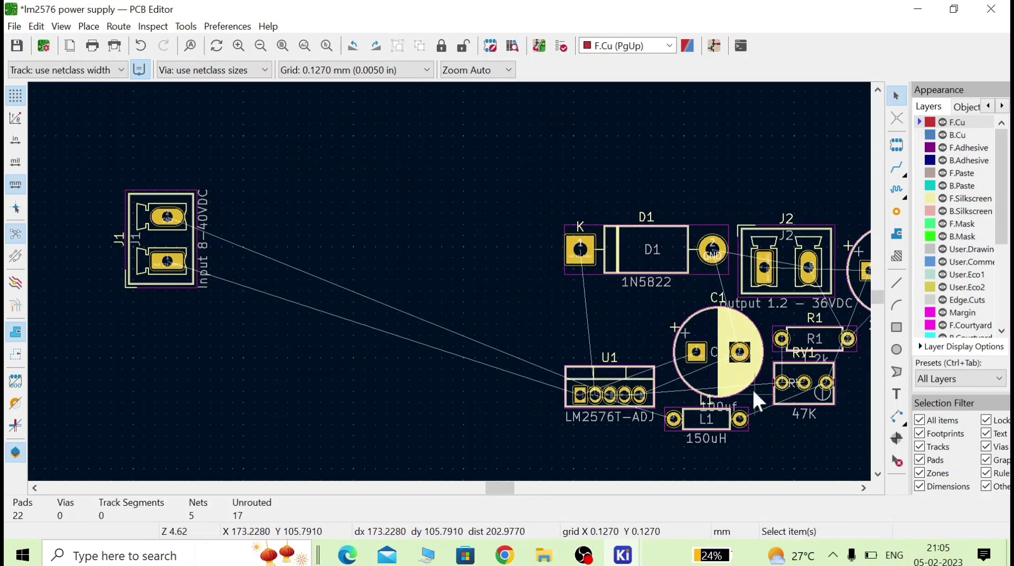
# Move capacitor C1 beside input connector J1 and rotate it to -90°
pyautogui.click(711, 354)
pyautogui.moveTo(711, 353); pyautogui.dragTo(307, 239)
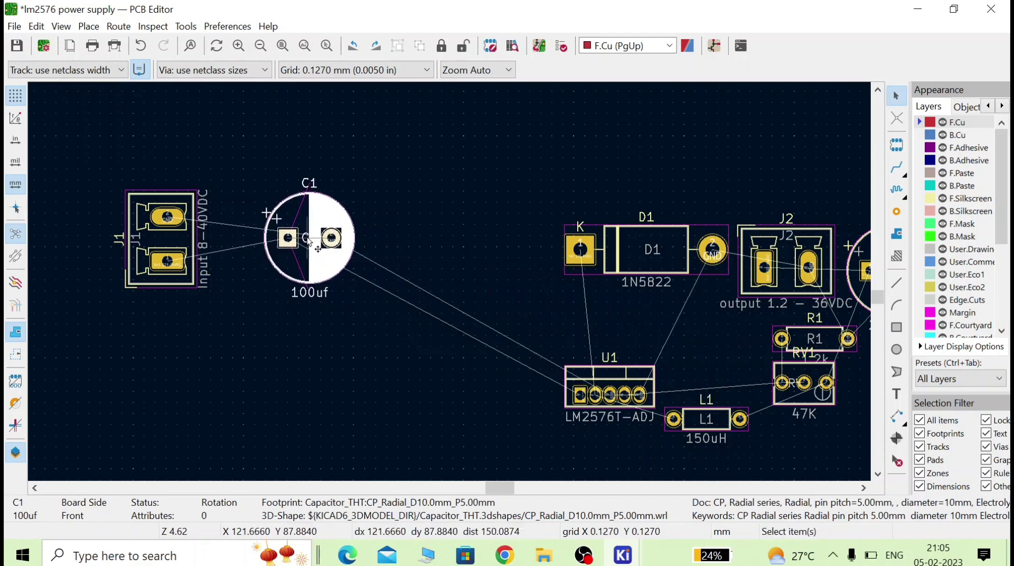
pyautogui.press('r')
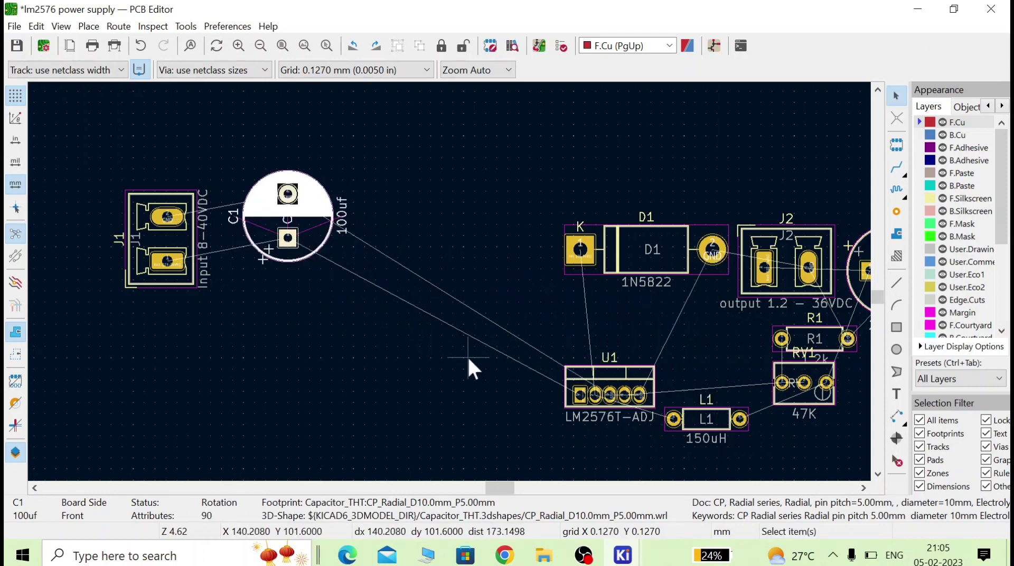
pyautogui.press('r')
pyautogui.press('r')
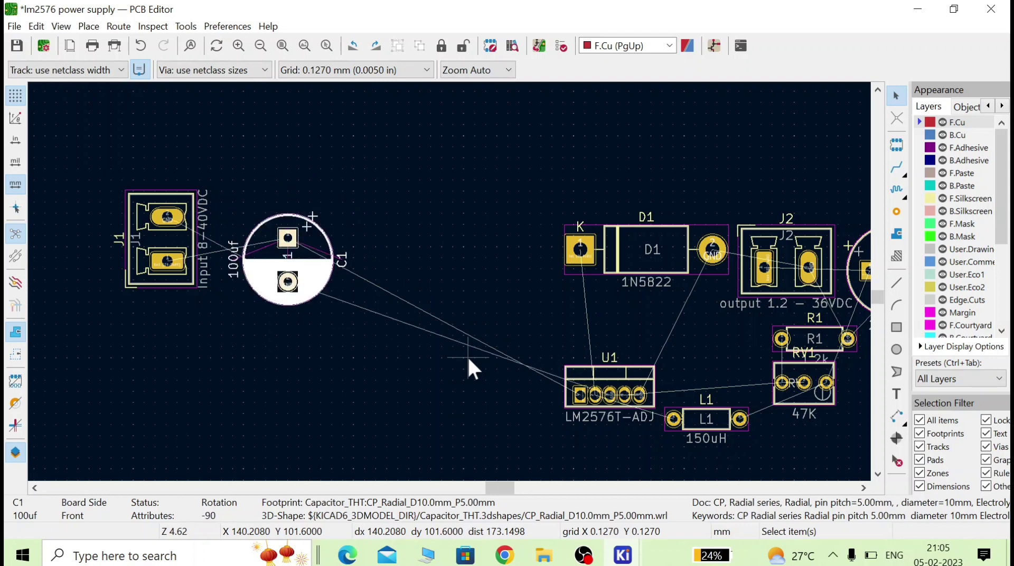
# Rotate input connector J1 to -90° and align its pads with those of capacitor C1
pyautogui.click(180, 243)
pyautogui.press('r')
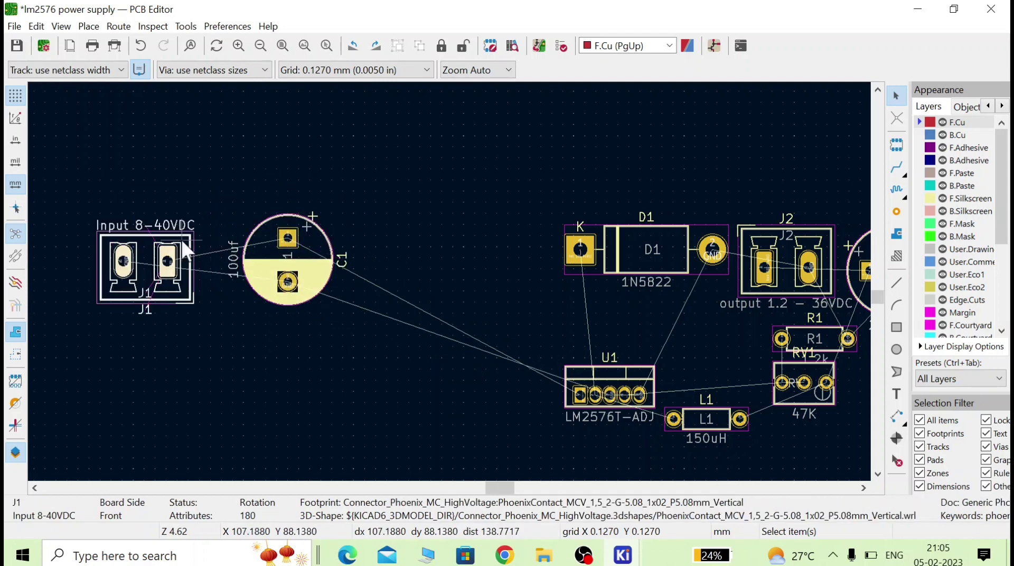
pyautogui.press('r')
pyautogui.press('m')
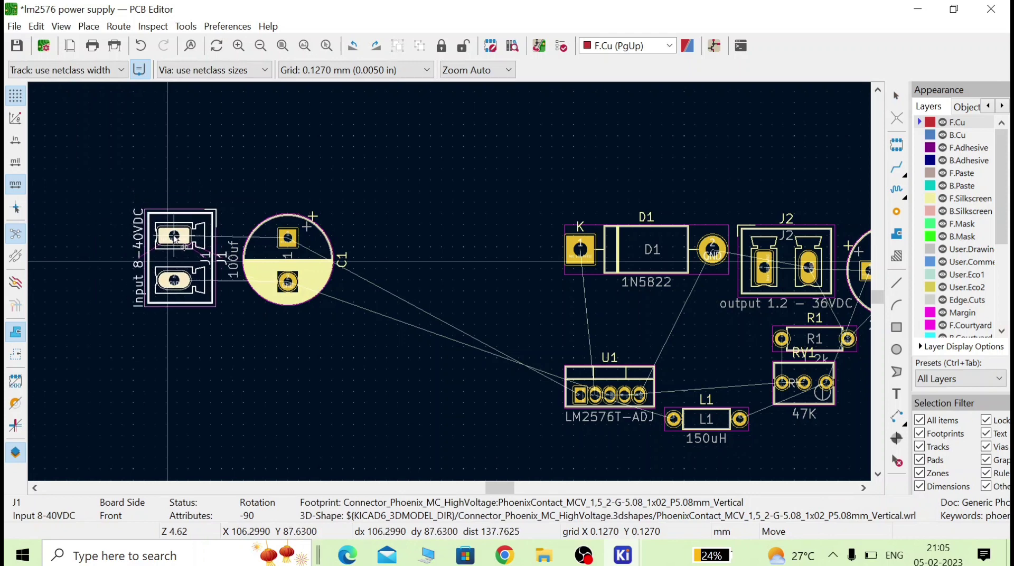
pyautogui.click(174, 241)
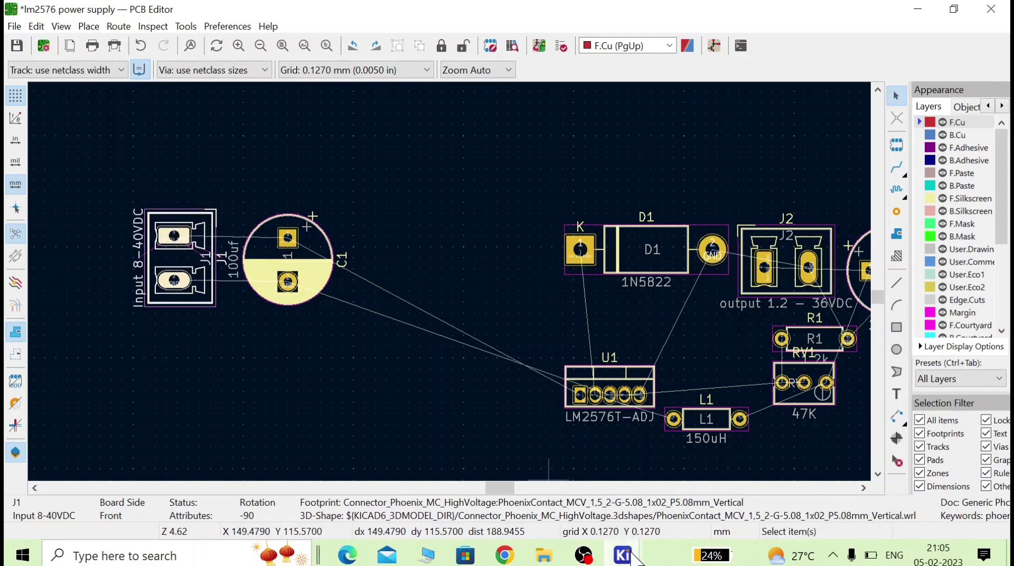
# Check the input section of the schematic and move regulator U1 to the right of capacitor C1
pyautogui.moveTo(614, 556)
pyautogui.click(623, 523)
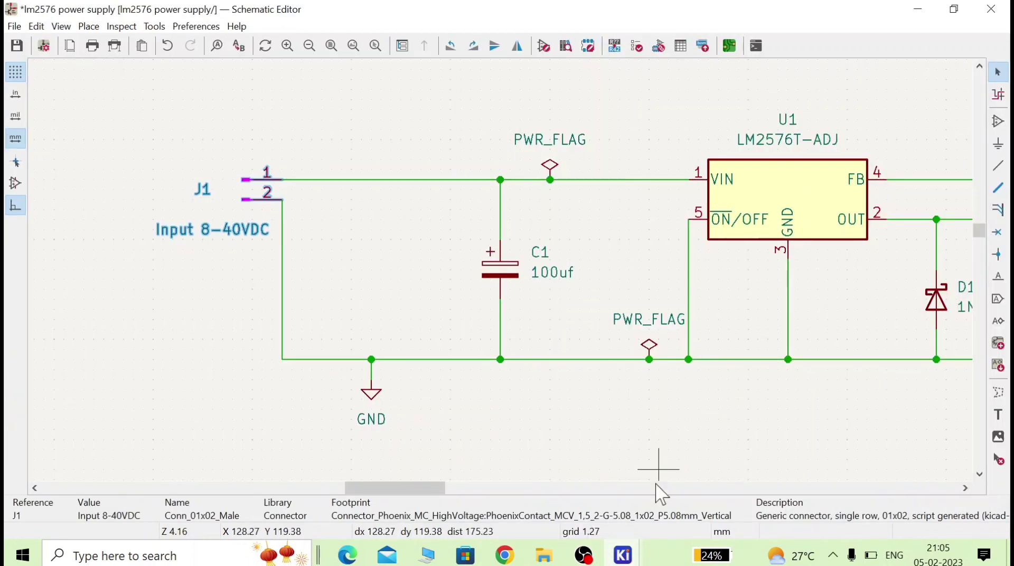
pyautogui.moveTo(628, 554)
pyautogui.click(792, 491)
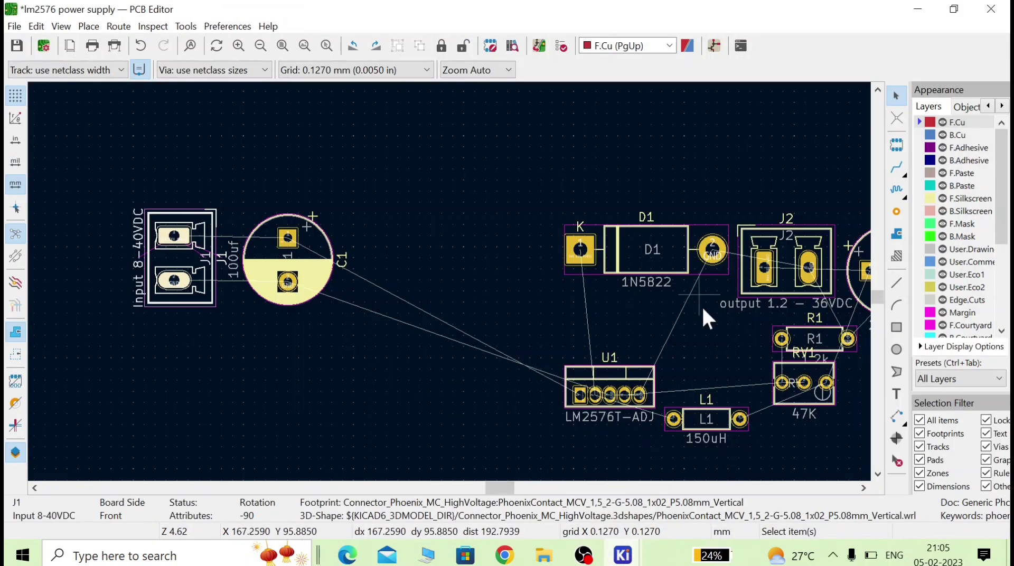
pyautogui.moveTo(624, 372); pyautogui.dragTo(438, 244)
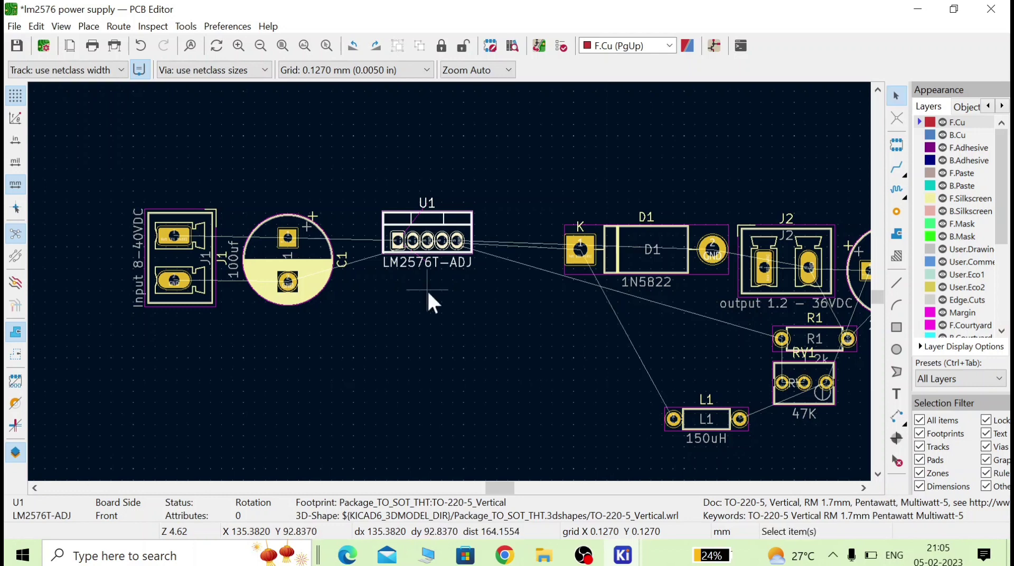
pyautogui.click(462, 316)
# Check the output section of the schematic and move diode D1 below regulator U1
pyautogui.click(623, 554)
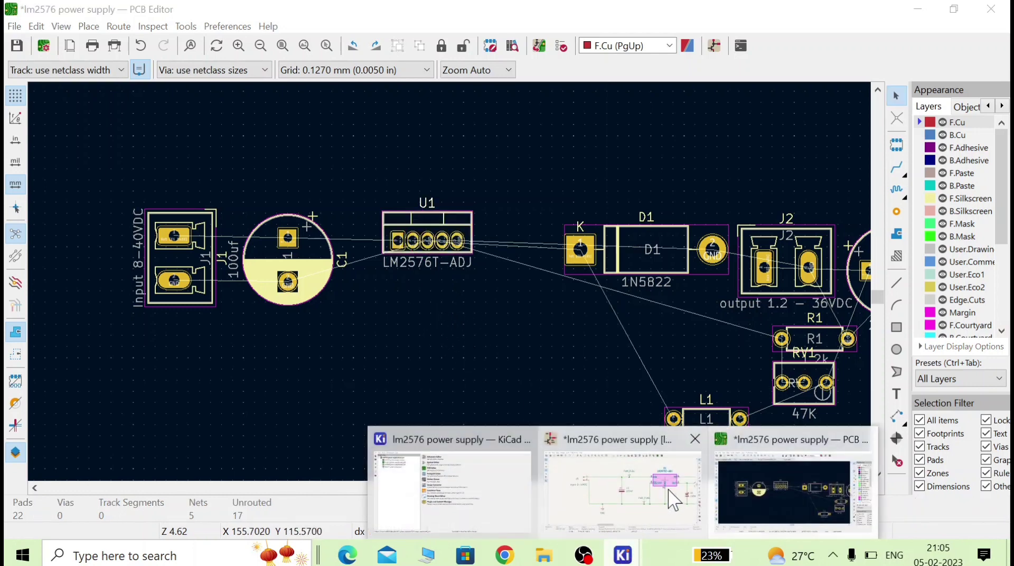
pyautogui.click(655, 502)
pyautogui.moveTo(426, 489); pyautogui.dragTo(502, 496)
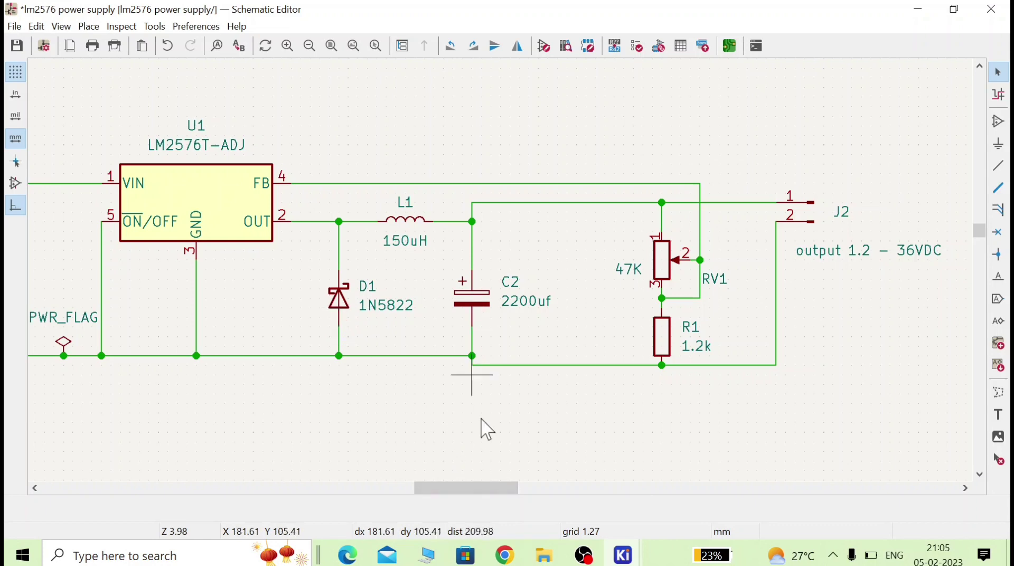
pyautogui.moveTo(623, 559)
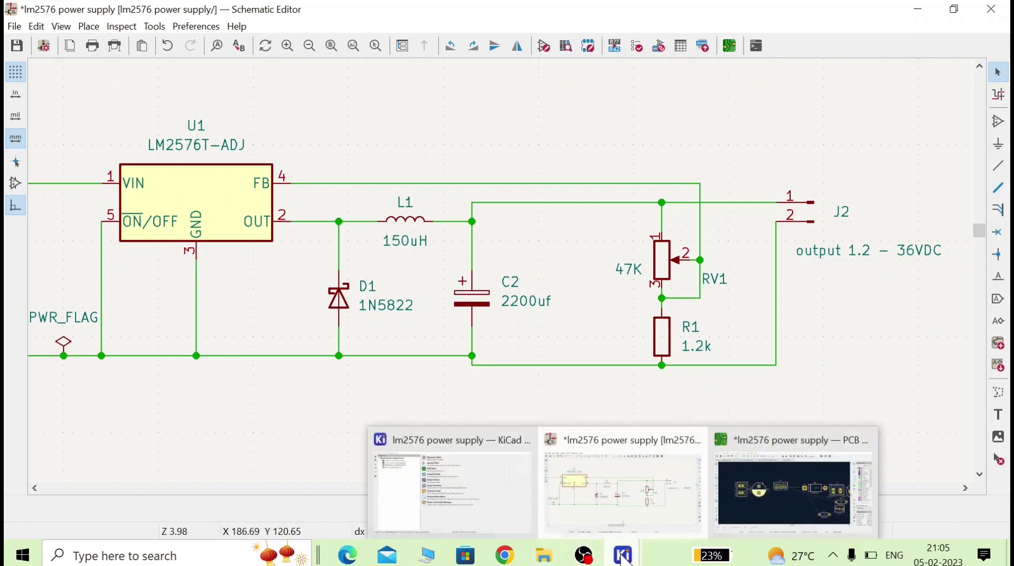
pyautogui.click(731, 523)
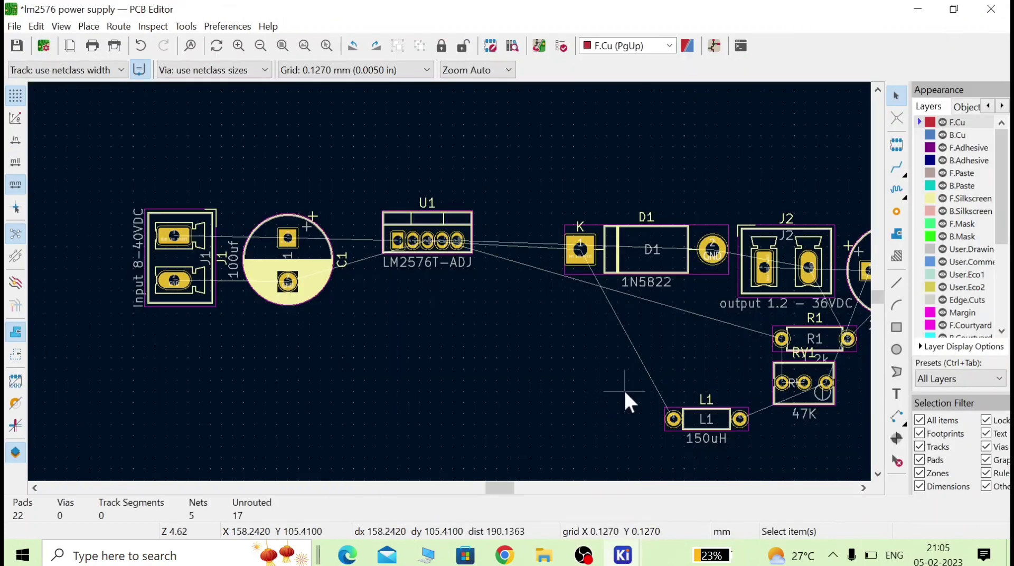
pyautogui.click(660, 264)
pyautogui.moveTo(663, 262); pyautogui.dragTo(466, 343)
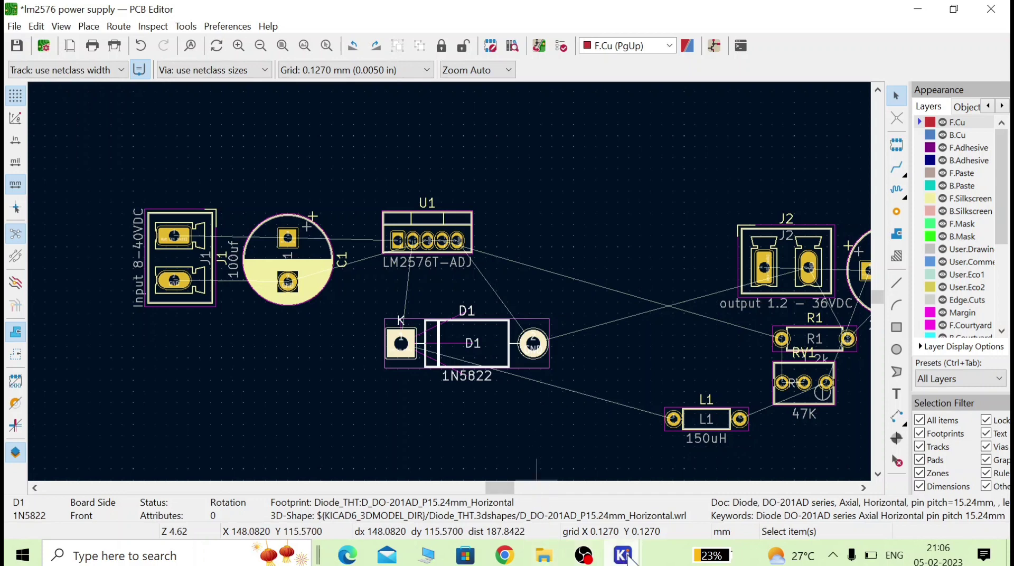
# Move capacitor C2 to the right of diode D1 and rotate it to -90°
pyautogui.click(851, 291)
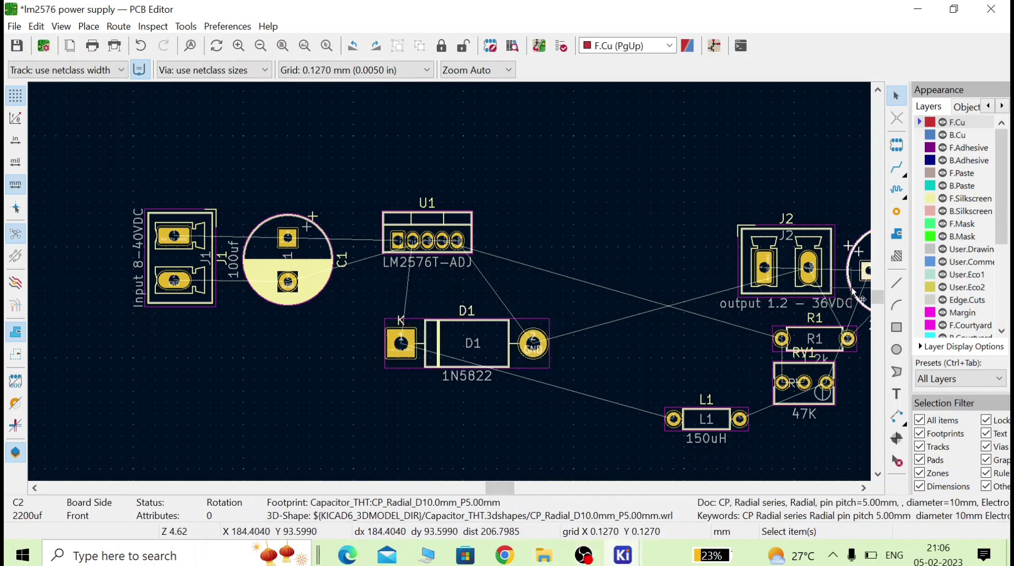
pyautogui.moveTo(854, 291); pyautogui.dragTo(612, 300)
pyautogui.press('r')
pyautogui.press('r')
pyautogui.press('r')
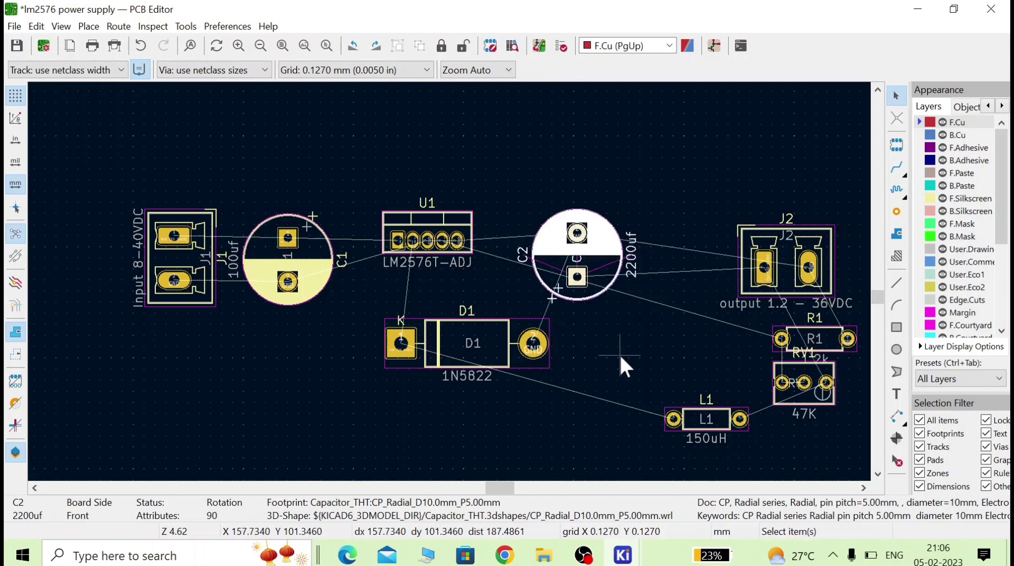
pyautogui.press('m')
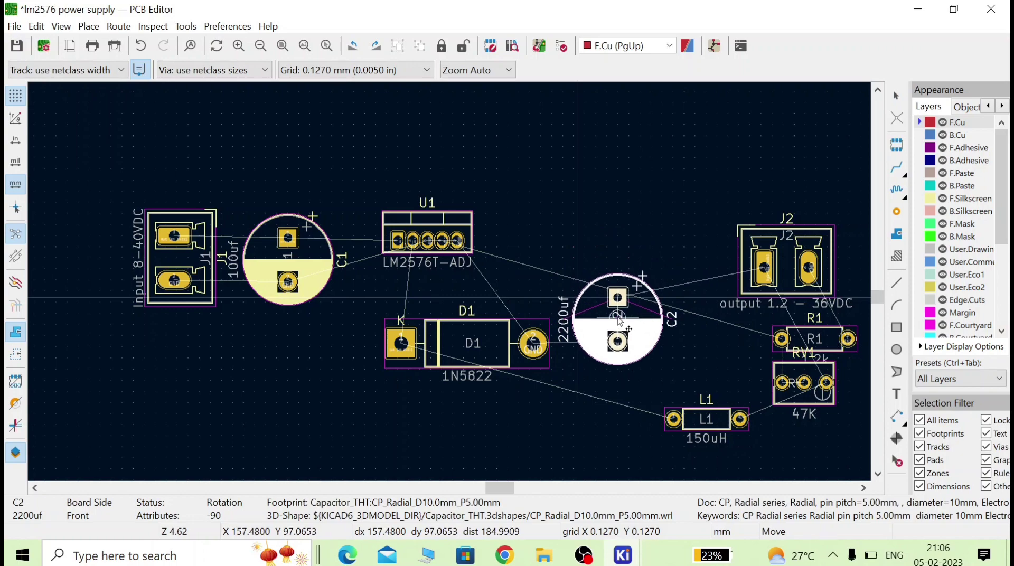
pyautogui.click(616, 324)
# Check the output section of the schematic and move output connector J2 farther right, clear of the other footprints
pyautogui.click(664, 475)
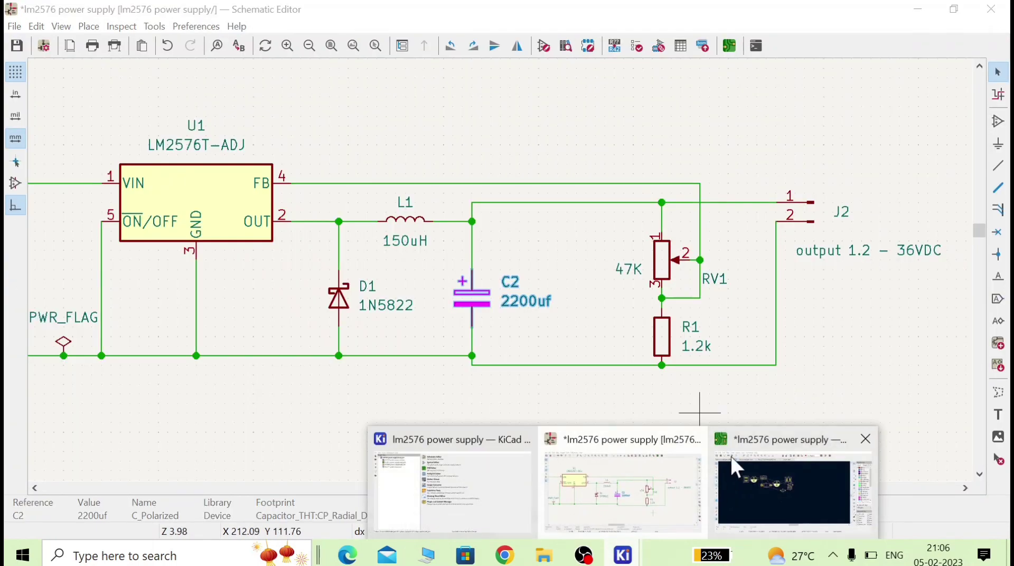
pyautogui.click(731, 462)
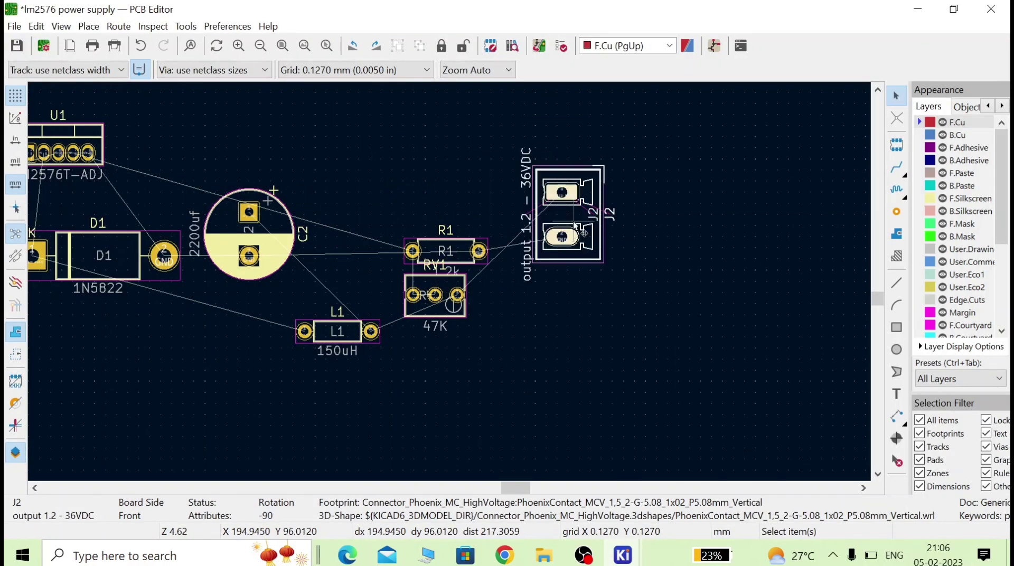
pyautogui.moveTo(574, 226); pyautogui.dragTo(604, 215)
# Move resistor R1 upward and rotate potentiometer RV1 to a vertical orientation below it
pyautogui.moveTo(447, 251); pyautogui.dragTo(453, 199)
pyautogui.click(441, 281)
pyautogui.press('r')
pyautogui.scroll(-2, 524, 366)
# Shift diode D1 and capacitor C2 slightly downward to leave more room below regulator U1
pyautogui.click(266, 304)
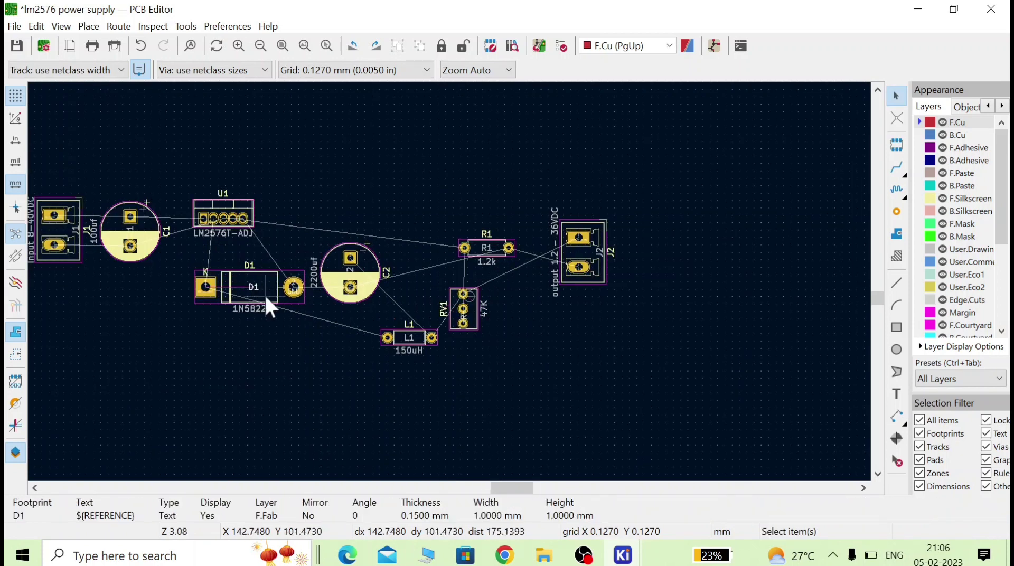
pyautogui.moveTo(267, 303); pyautogui.dragTo(269, 325)
pyautogui.moveTo(350, 277); pyautogui.dragTo(358, 296)
# Move resistor R1 to the right of regulator U1 and place potentiometer RV1 below R1, rotating it once more
pyautogui.moveTo(487, 252); pyautogui.dragTo(316, 219)
pyautogui.moveTo(463, 308); pyautogui.dragTo(295, 261)
pyautogui.press('r')
# Place inductor L1 below diode D1 and move output connector J2 close to capacitor C2's right side
pyautogui.moveTo(409, 337); pyautogui.dragTo(232, 357)
pyautogui.moveTo(583, 252); pyautogui.dragTo(453, 280)
pyautogui.scroll(-2, 453, 280)
pyautogui.scroll(2, 448, 279)
pyautogui.scroll(-2, 224, 161)
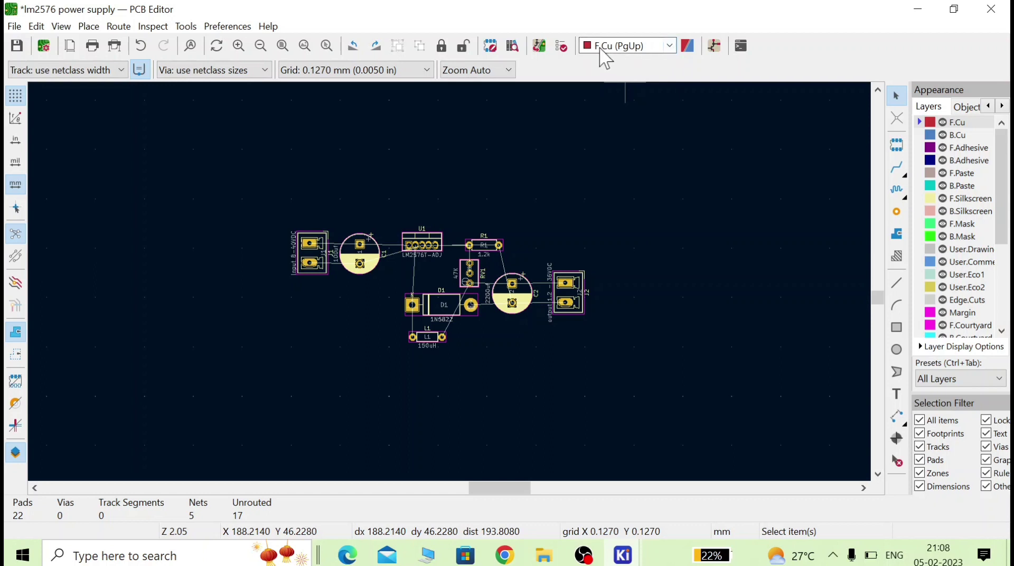
# Route a B.Cu track from J1's upper pad through C1's positive pad to U1's first pad
pyautogui.click(670, 47)
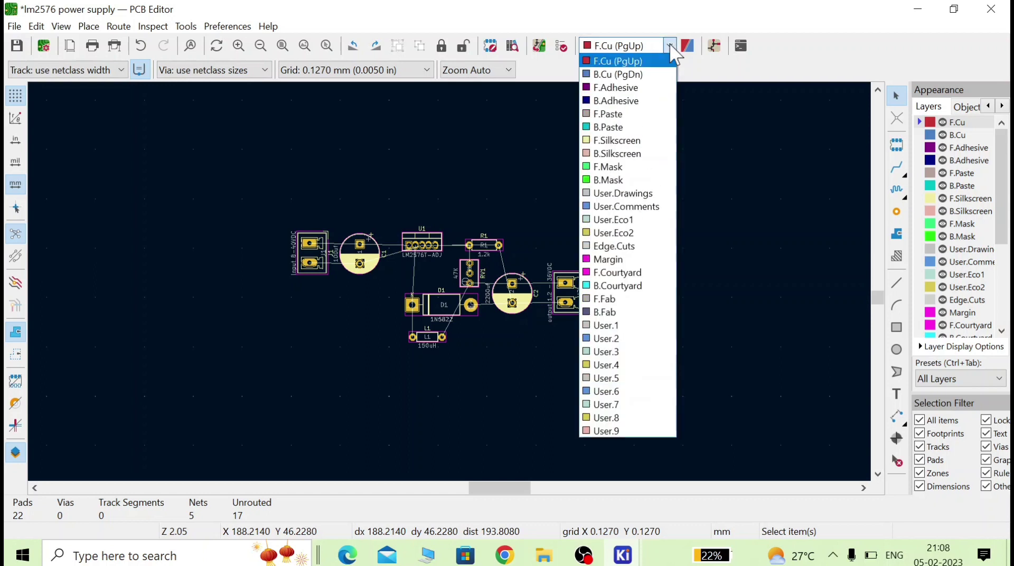
pyautogui.click(615, 75)
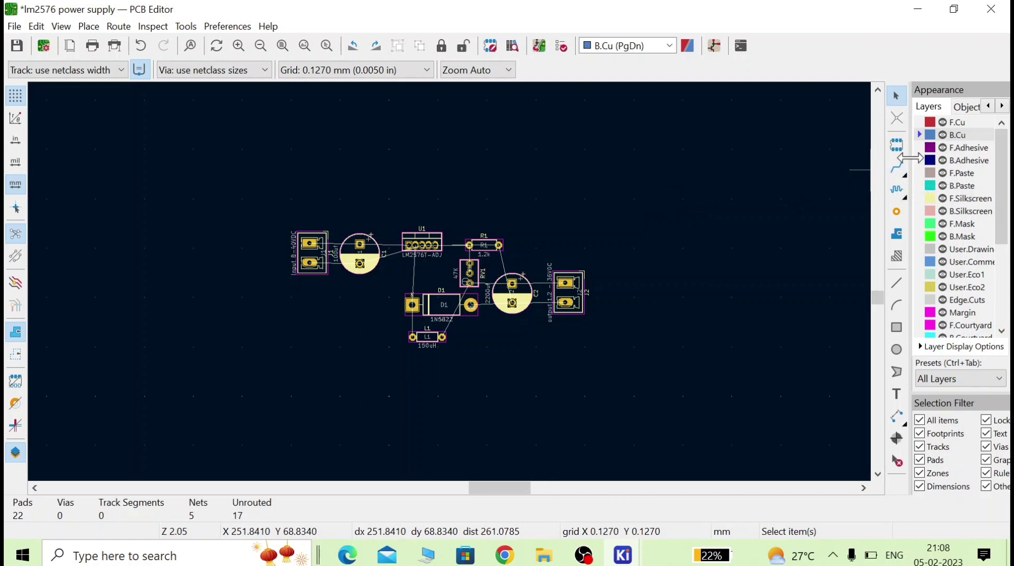
pyautogui.click(897, 168)
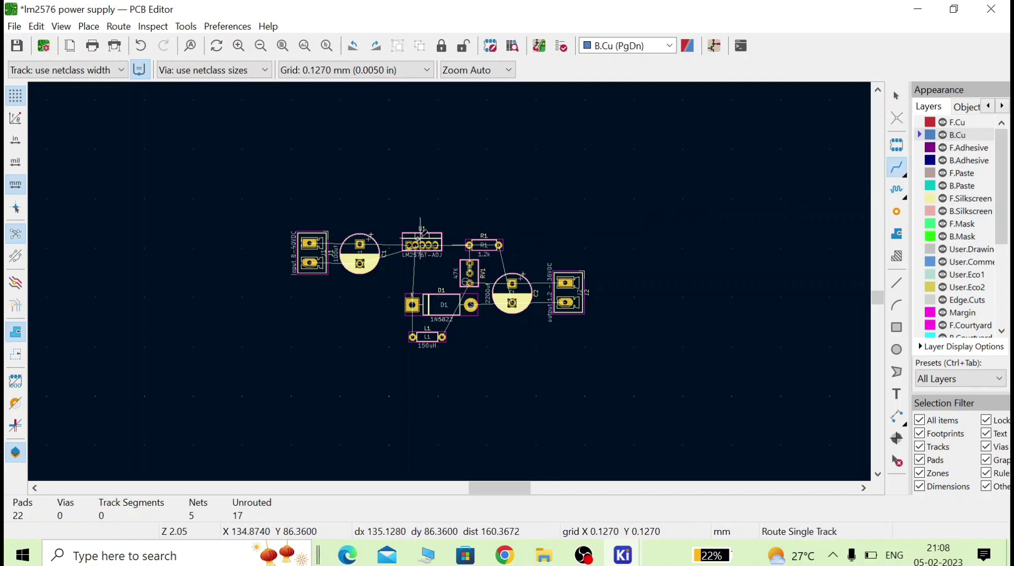
pyautogui.scroll(3, 421, 235)
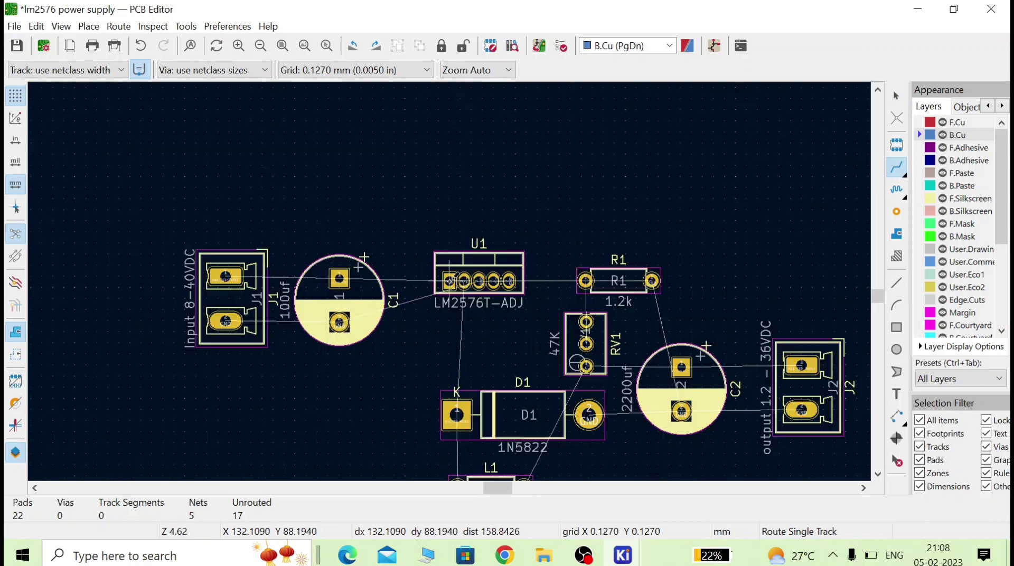
pyautogui.click(225, 275)
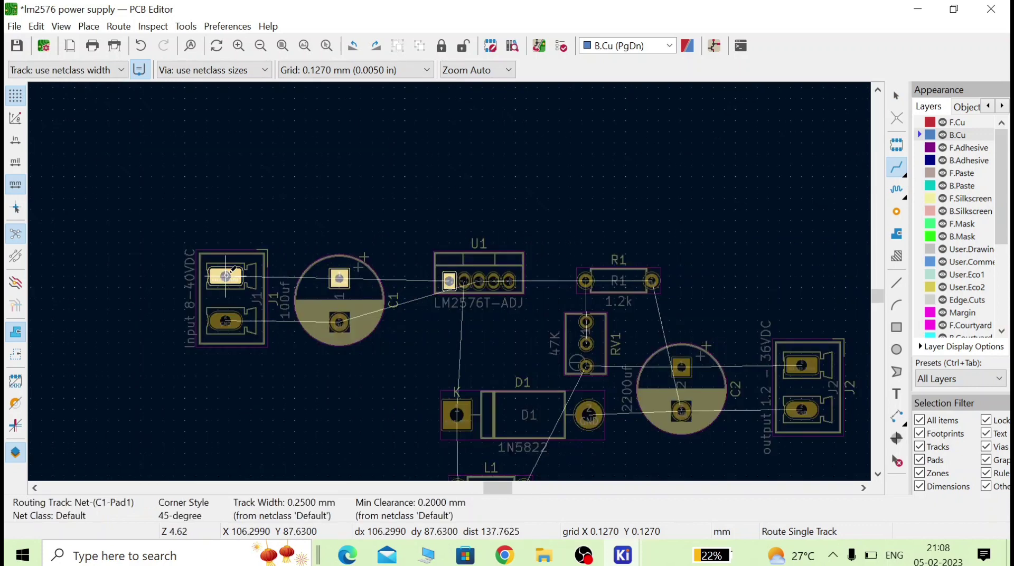
pyautogui.click(339, 275)
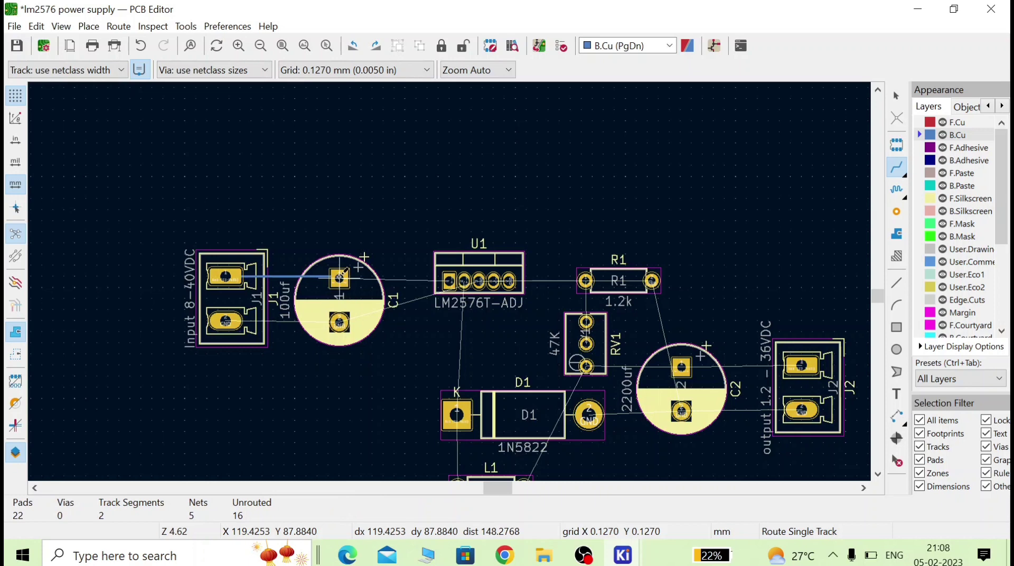
pyautogui.click(340, 277)
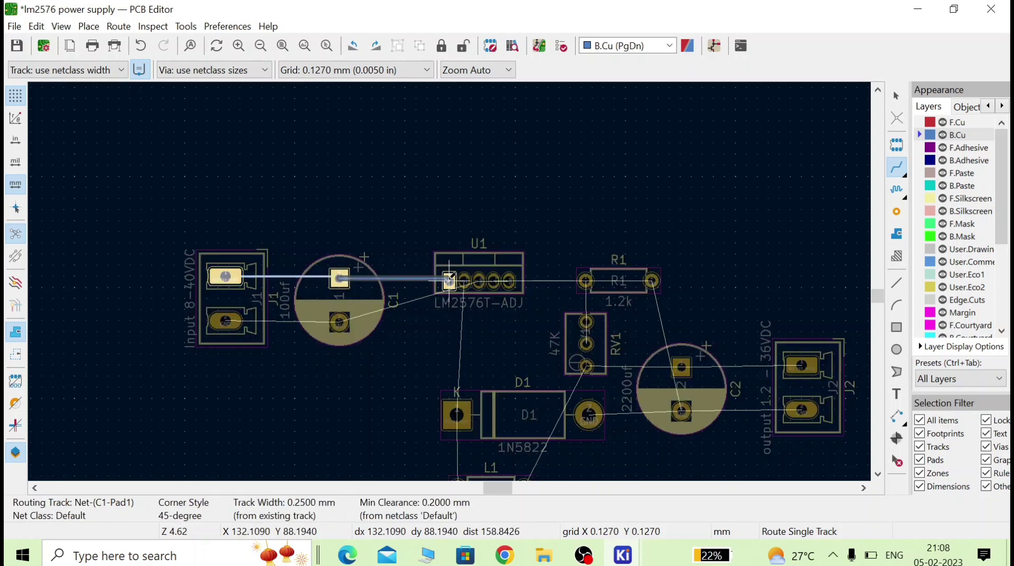
pyautogui.click(448, 280)
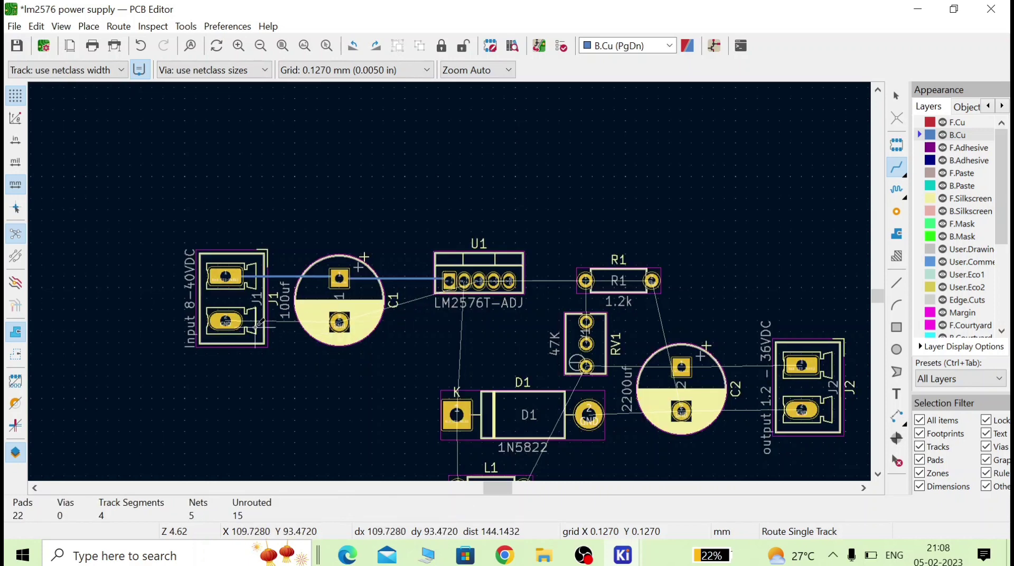
# Route the GND track from J1's lower pad through C1's negative pad to U1's middle pad
pyautogui.click(226, 320)
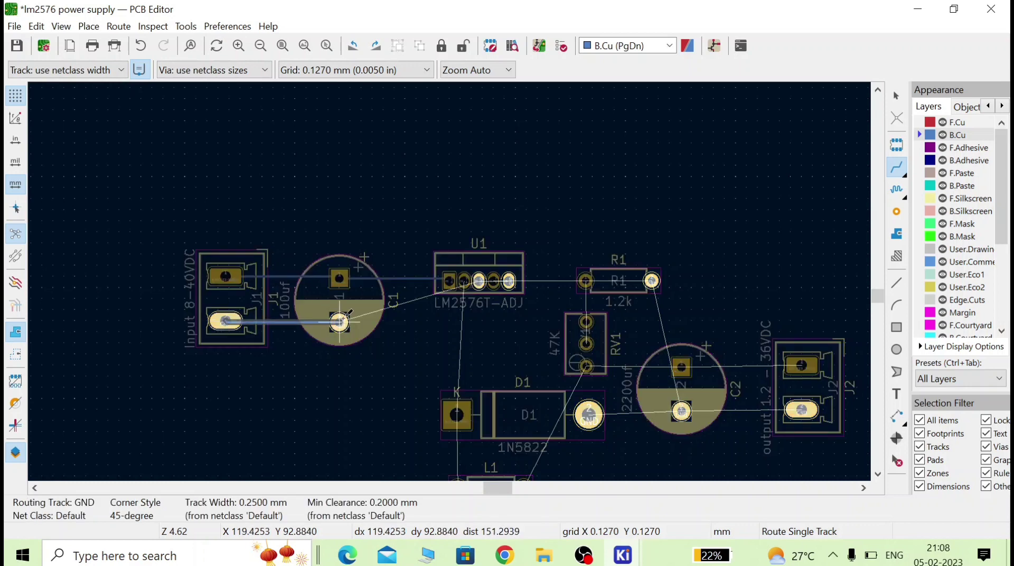
pyautogui.click(346, 316)
pyautogui.click(342, 319)
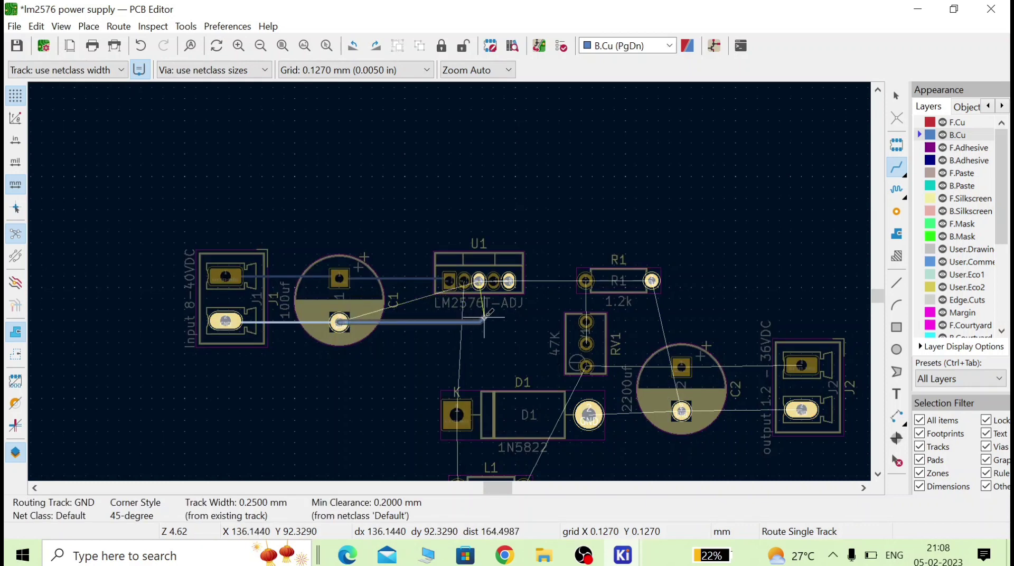
pyautogui.click(479, 280)
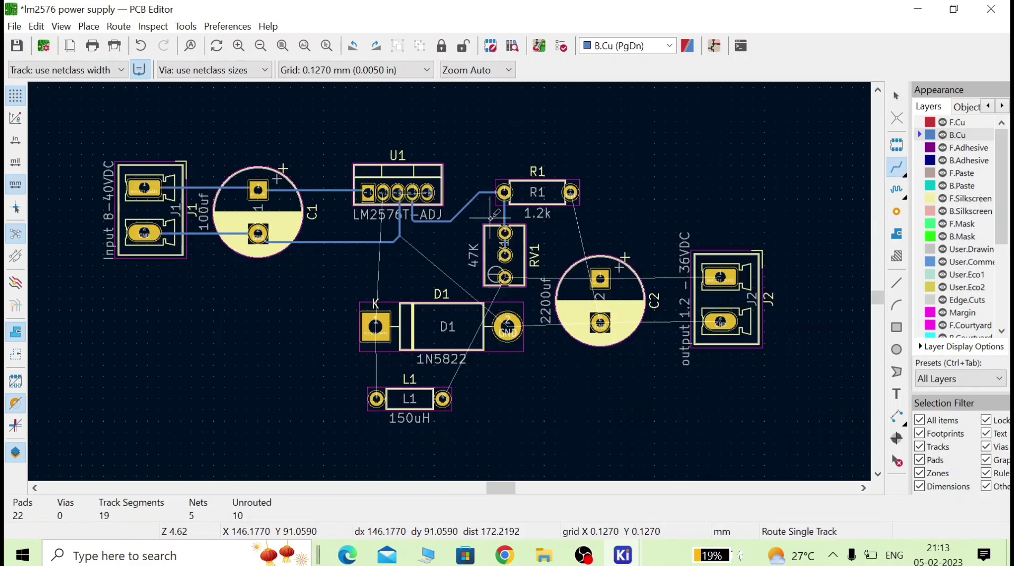
# Route L1's left pad to D1's cathode and L1's right pad to RV1's lowest pad
pyautogui.click(377, 399)
pyautogui.click(375, 332)
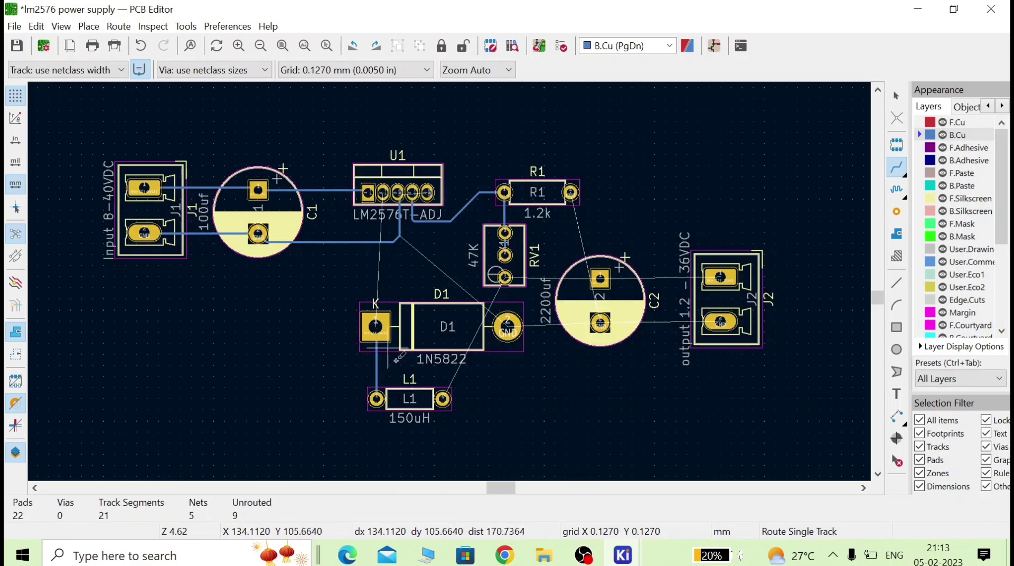
pyautogui.click(443, 399)
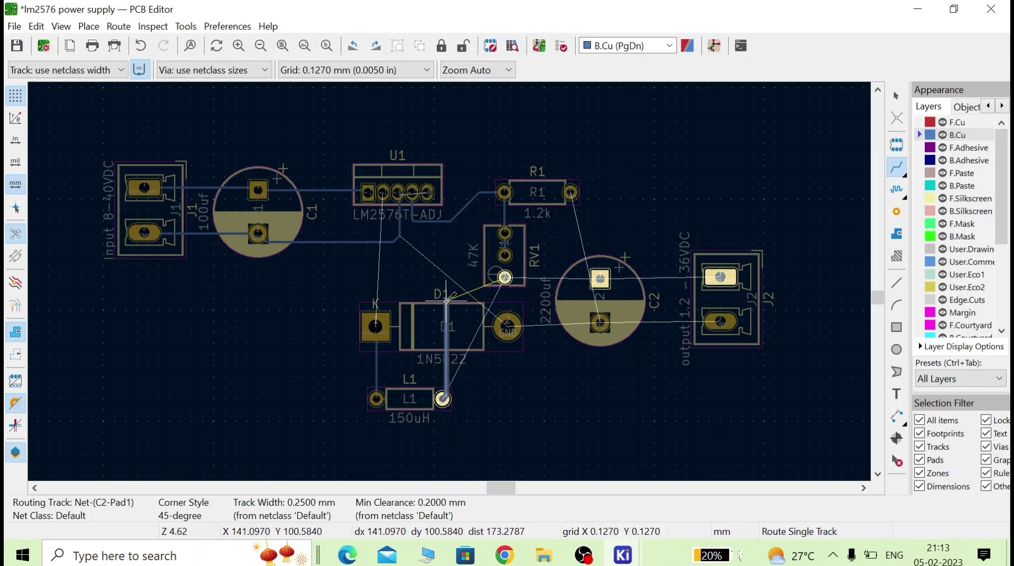
pyautogui.click(504, 275)
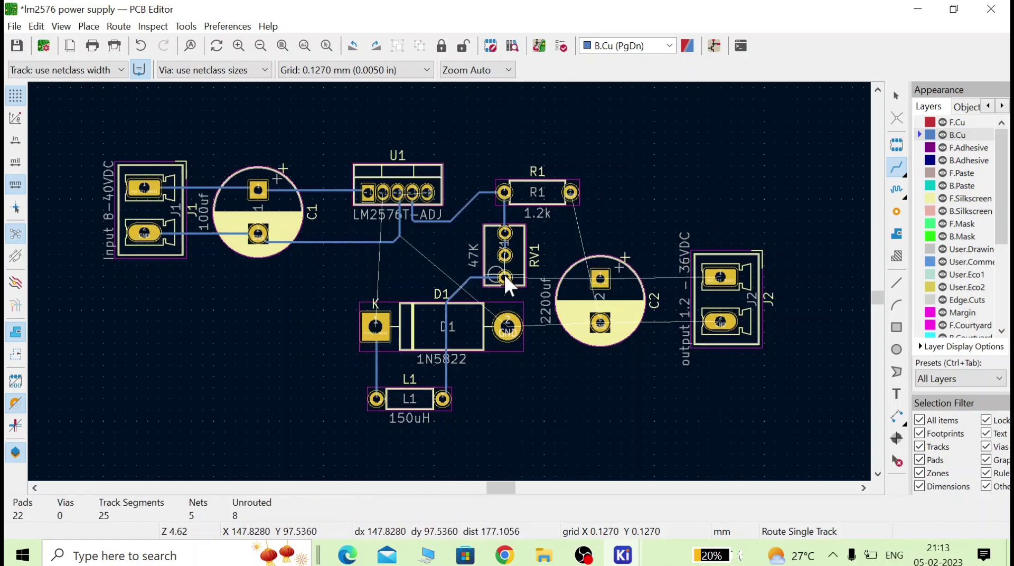
# Route GND tracks from R1's right pad to D1's anode and from there through C2's negative pad to J2's lower pad
pyautogui.click(571, 192)
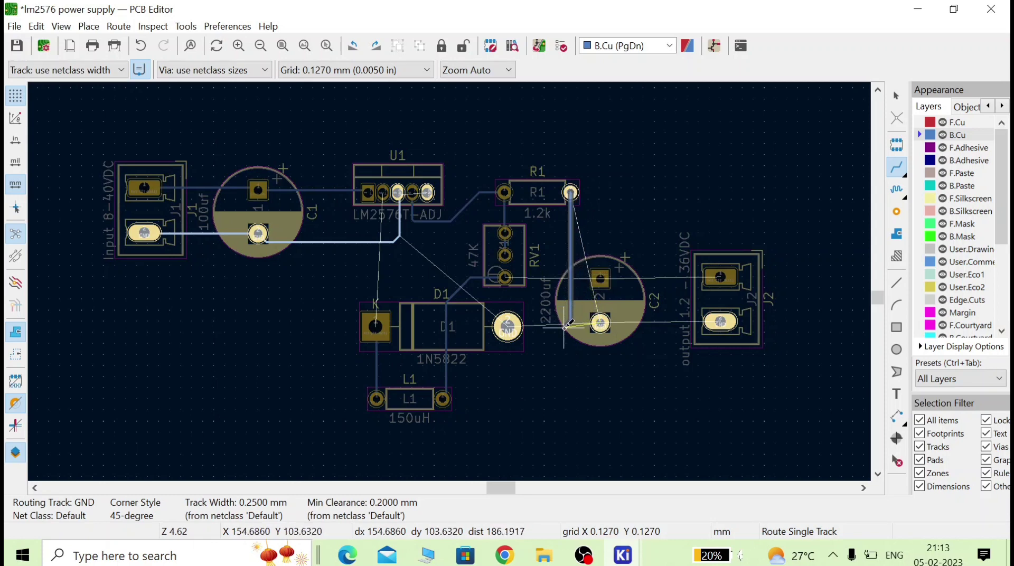
pyautogui.click(508, 324)
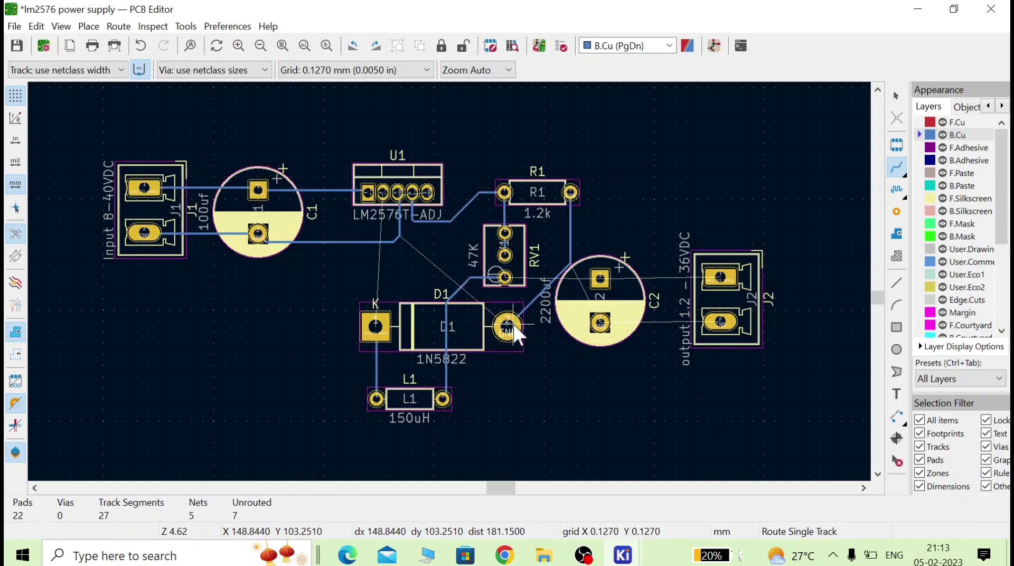
pyautogui.click(598, 322)
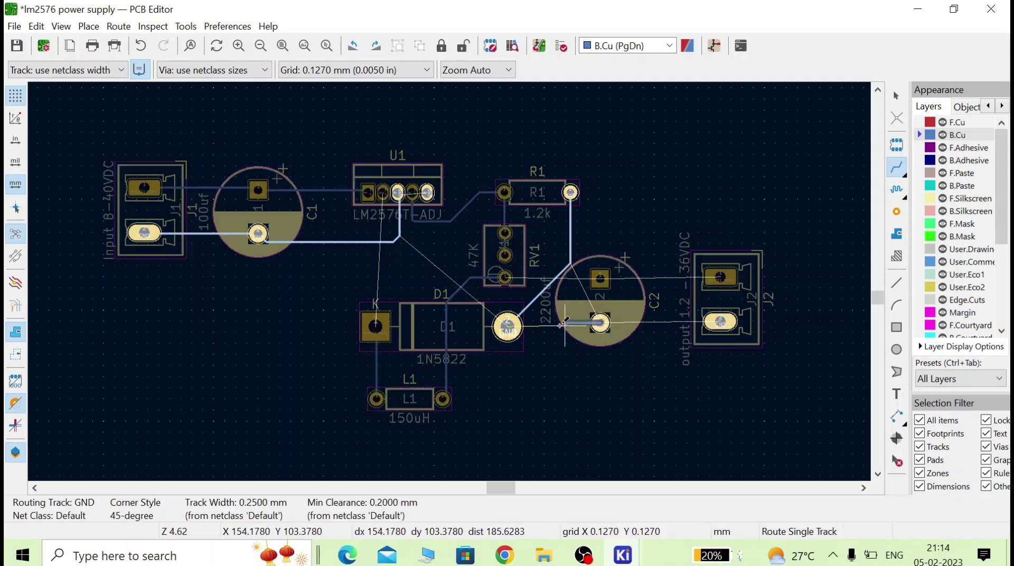
pyautogui.click(509, 324)
pyautogui.click(600, 322)
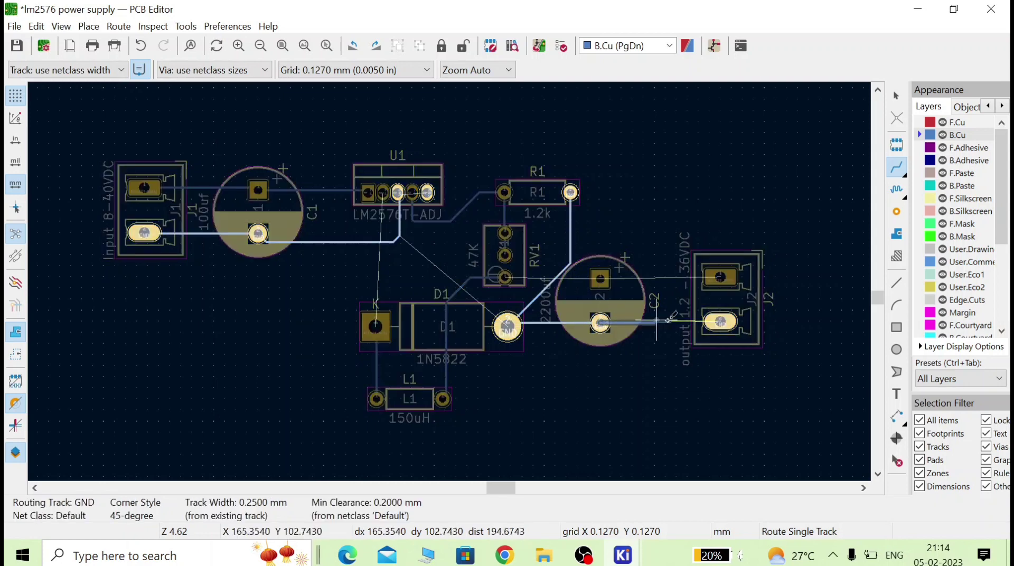
pyautogui.click(722, 320)
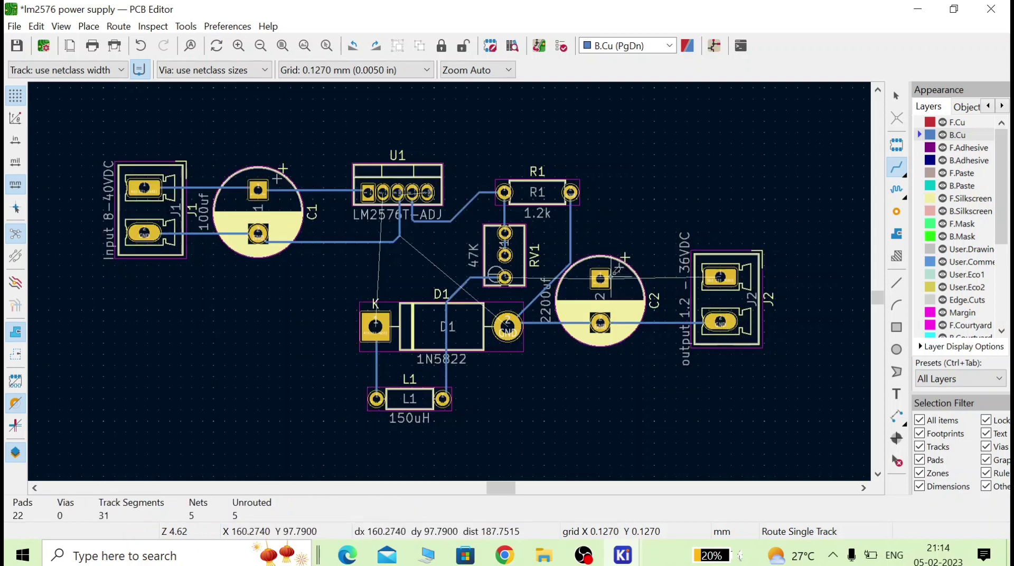
# Route a track from C2's positive pad to J2's upper pad
pyautogui.click(601, 279)
pyautogui.click(720, 276)
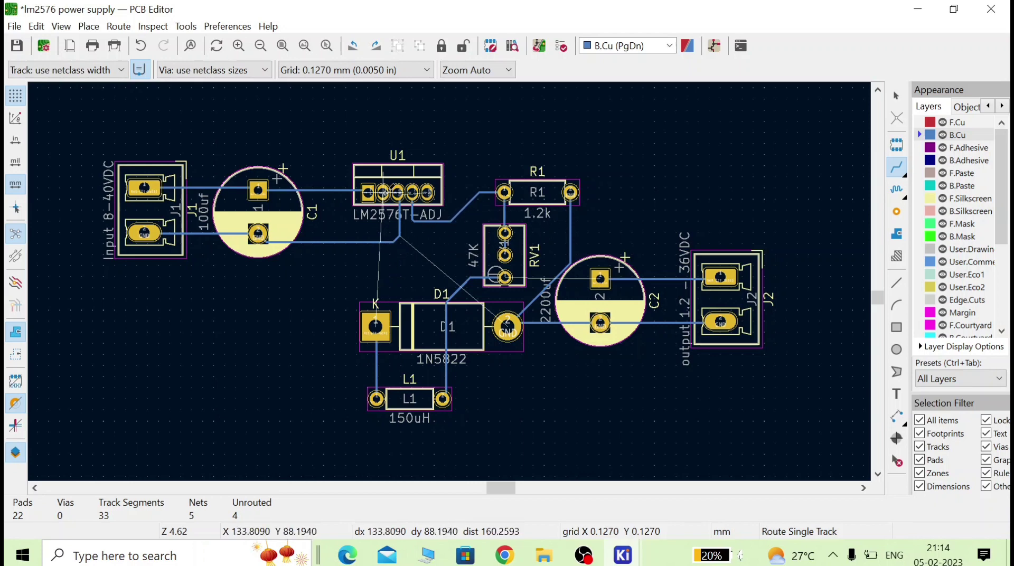
pyautogui.click(508, 323)
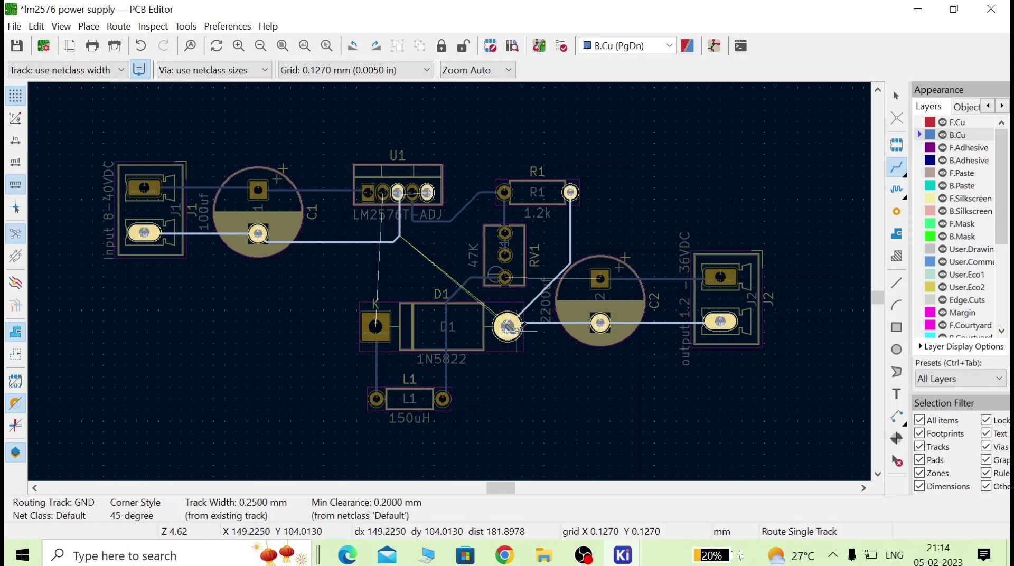
pyautogui.press('Escape')
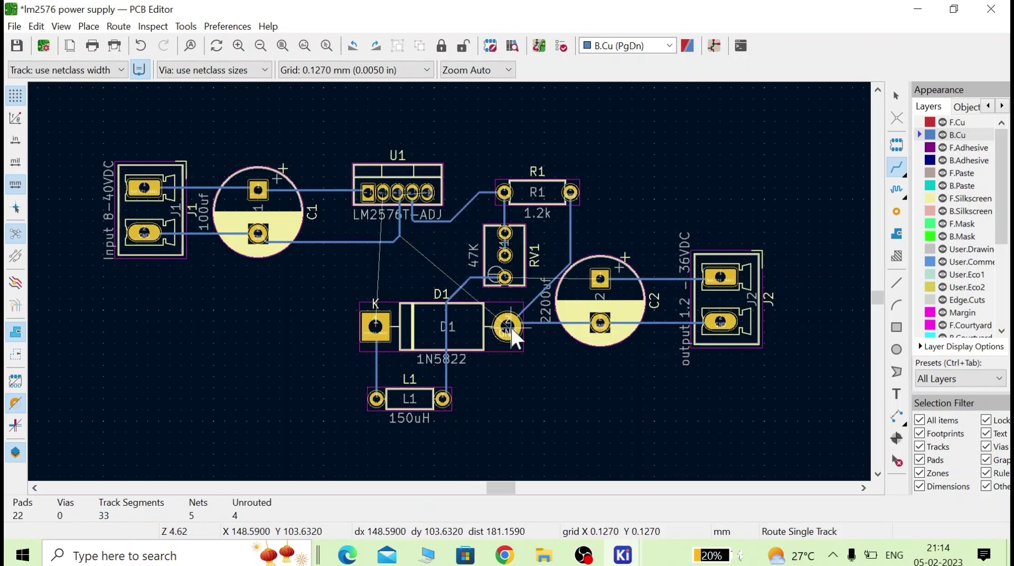
# Start adding a footprint, search the library for "hole" and preview MountingHole_2.2mm_M2
pyautogui.click(895, 146)
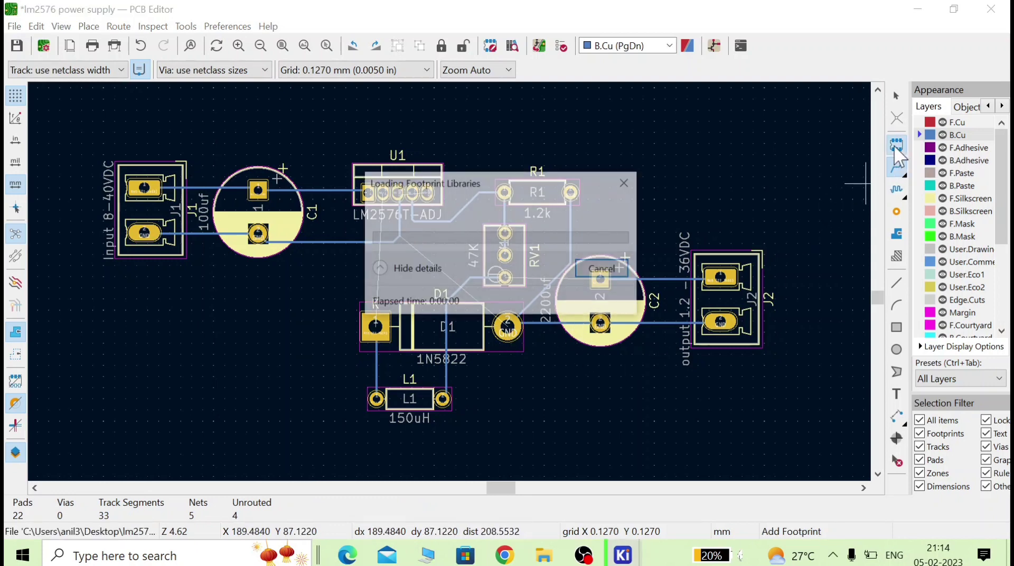
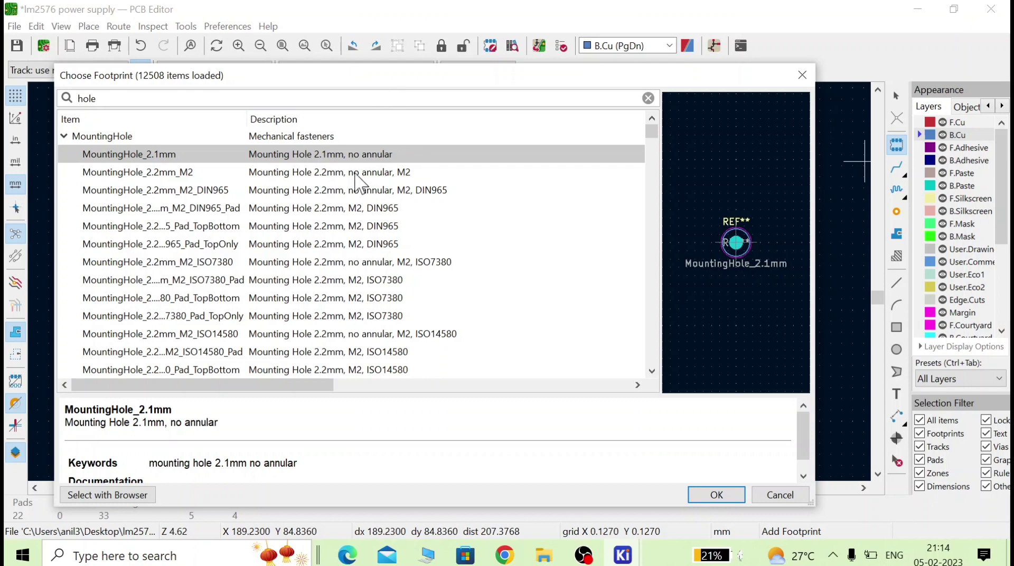
pyautogui.click(358, 173)
# Search the footprints for "test", compare the test point previews and select TestPoint_Loop_D1.80mm_Drill1.0mm_Beaded
pyautogui.click(140, 98)
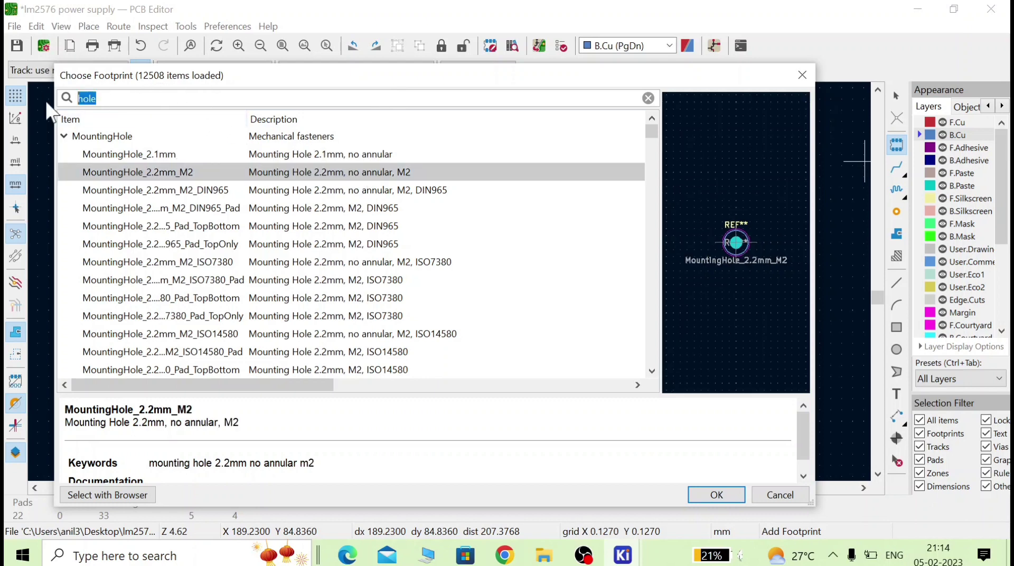
pyautogui.write('test')
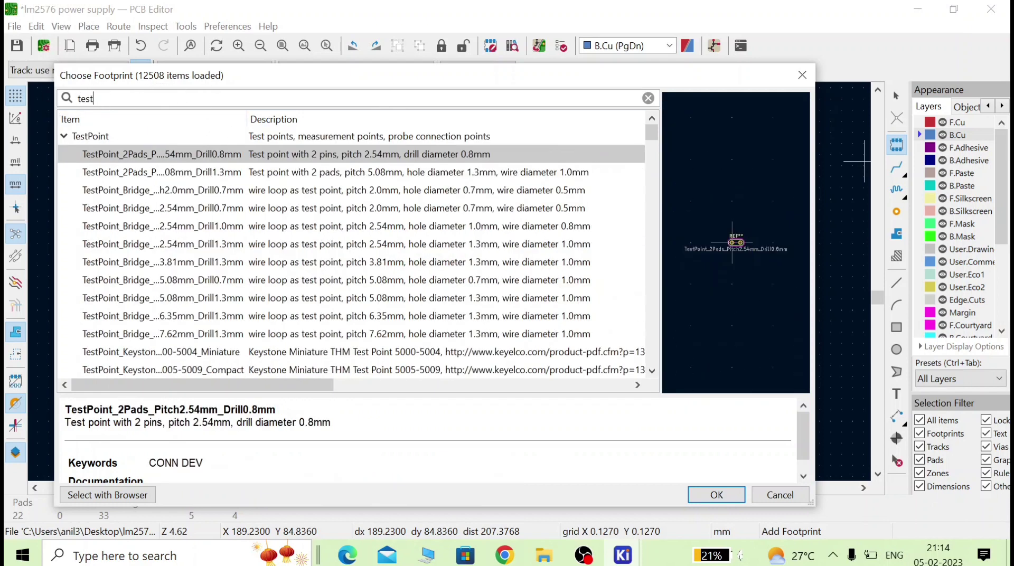
pyautogui.click(267, 136)
pyautogui.click(264, 158)
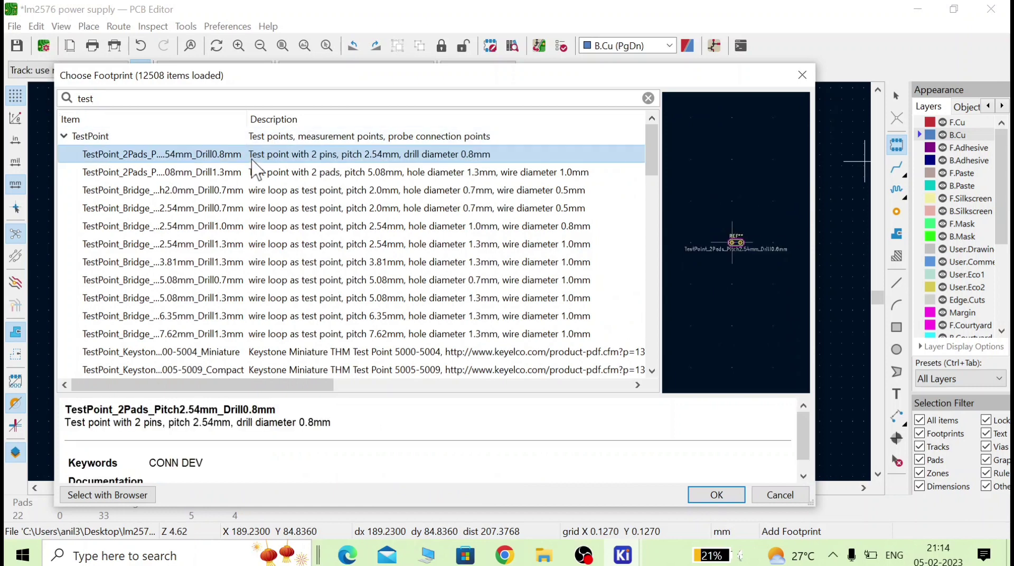
pyautogui.click(299, 178)
pyautogui.click(297, 192)
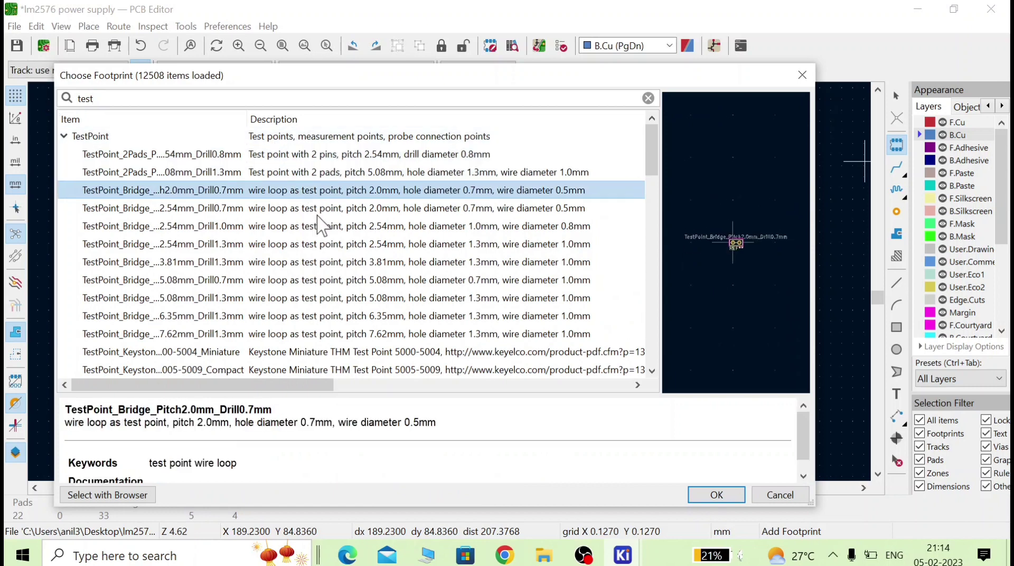
pyautogui.click(319, 211)
pyautogui.click(317, 227)
pyautogui.click(315, 245)
pyautogui.click(320, 262)
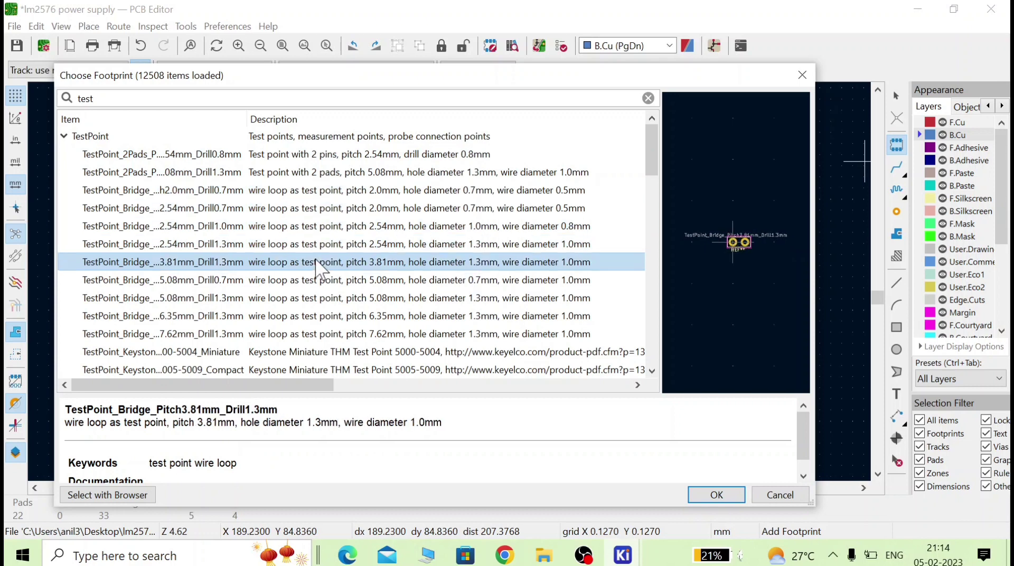
pyautogui.click(321, 281)
pyautogui.click(317, 298)
pyautogui.scroll(-3, 333, 295)
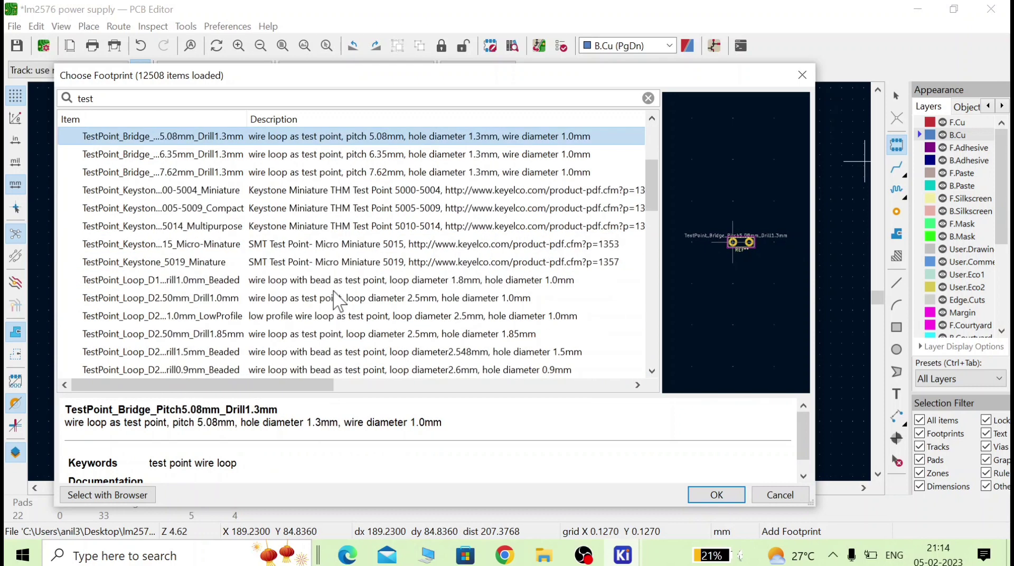
pyautogui.click(338, 280)
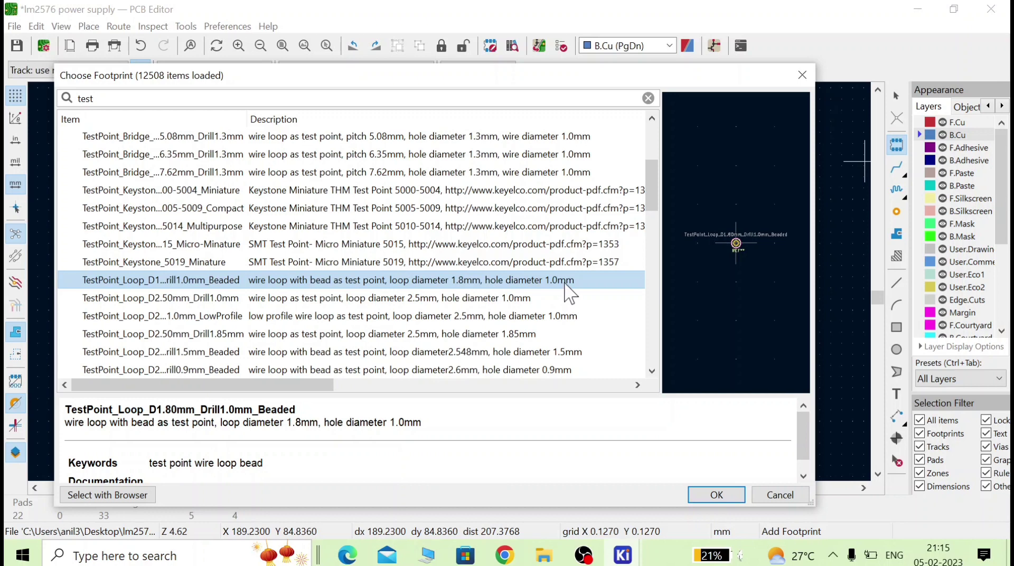
# Compare the looped test points with 1.6 mm and 0.9 mm holes and look through the pad, plated-hole and THT-pad test points
pyautogui.scroll(-1, 566, 285)
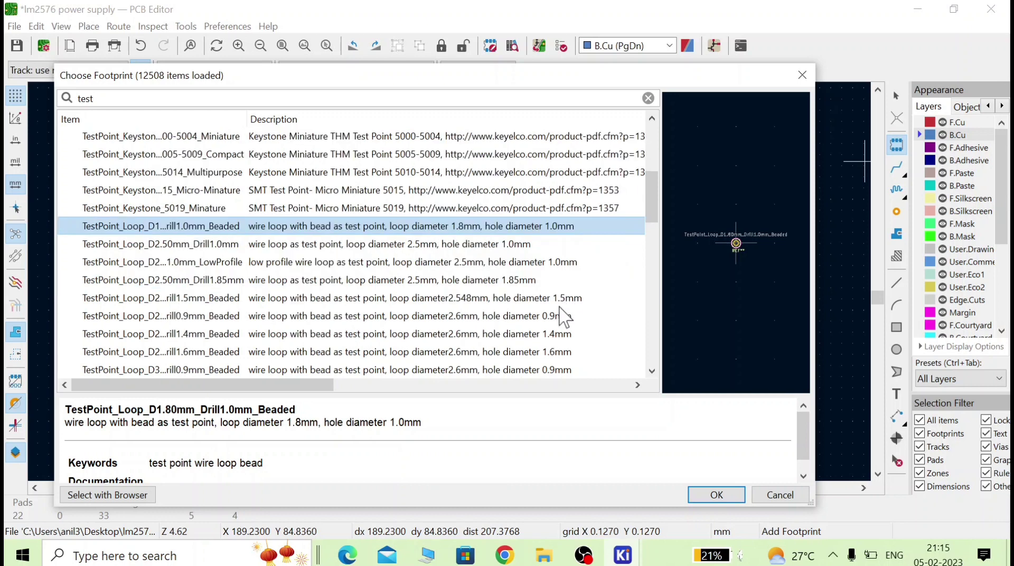
pyautogui.click(510, 352)
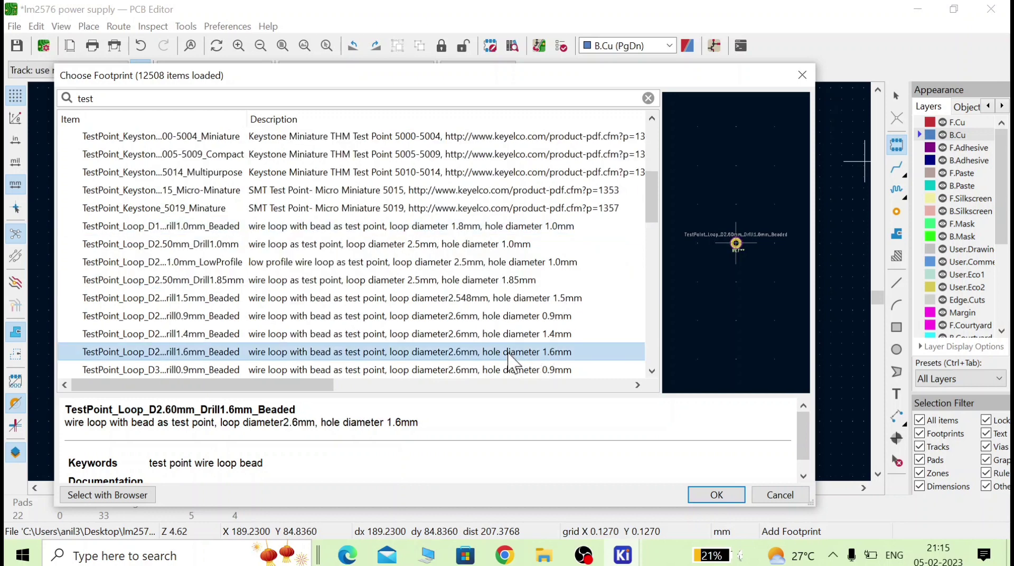
pyautogui.click(533, 315)
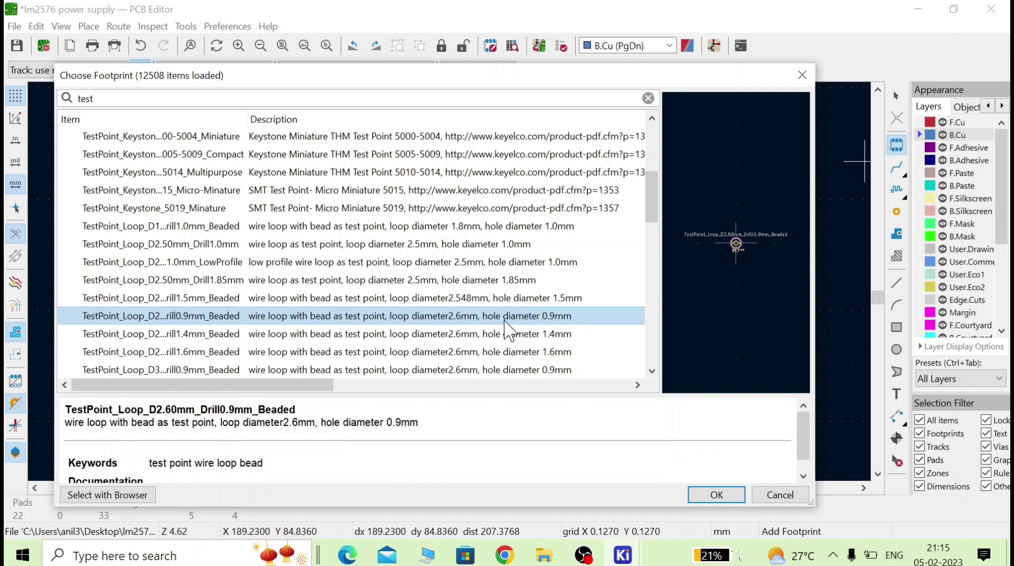
pyautogui.scroll(-2, 507, 331)
pyautogui.scroll(-1, 507, 331)
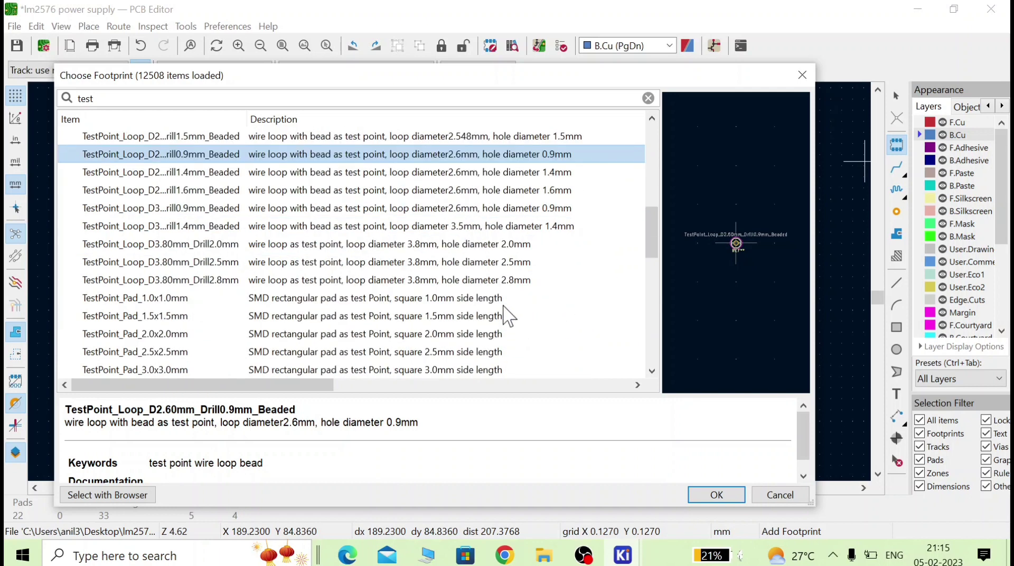
pyautogui.scroll(-3, 507, 317)
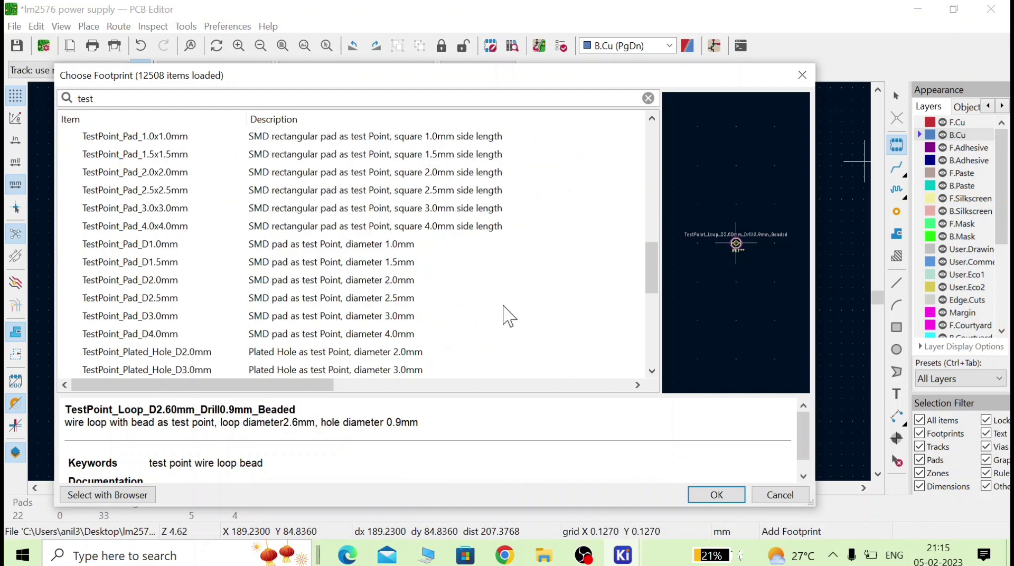
pyautogui.scroll(-2, 507, 316)
pyautogui.scroll(-2, 507, 316)
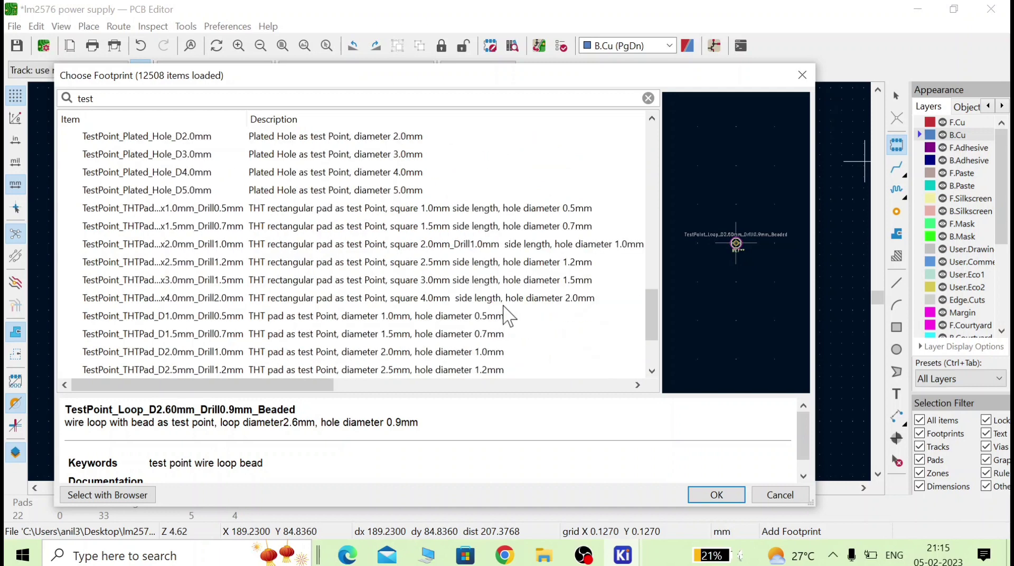
pyautogui.scroll(-1, 507, 315)
# Preview the round THT-pad test points and choose TestPoint_THTPad_D1.5mm_Drill0.7mm for placement
pyautogui.click(473, 267)
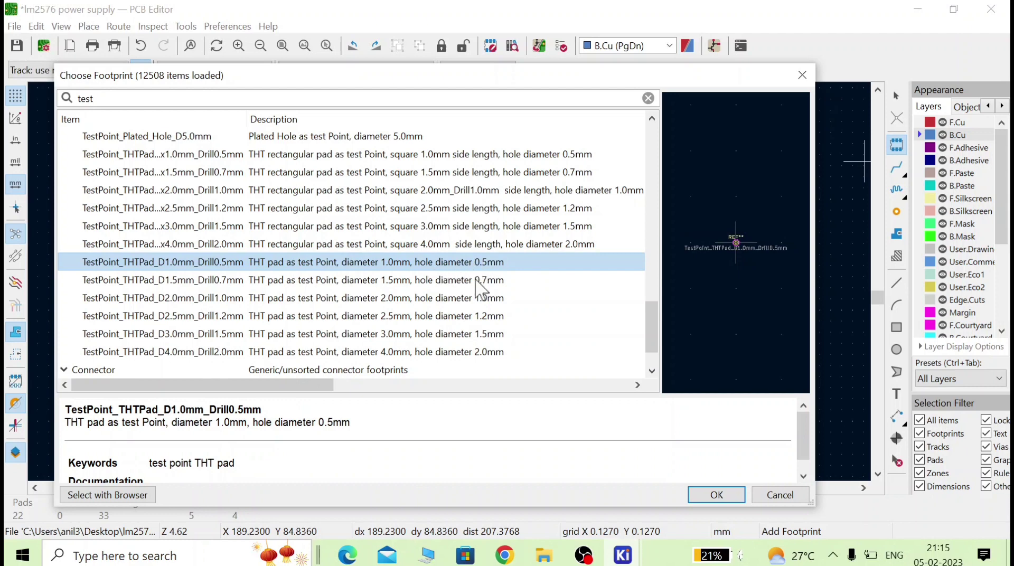
pyautogui.click(476, 282)
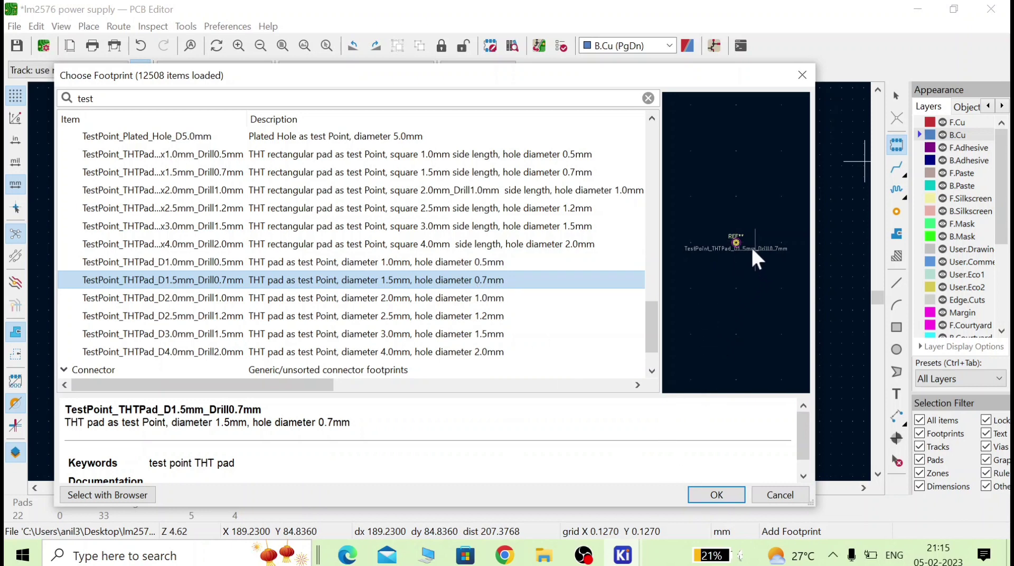
pyautogui.scroll(3, 750, 256)
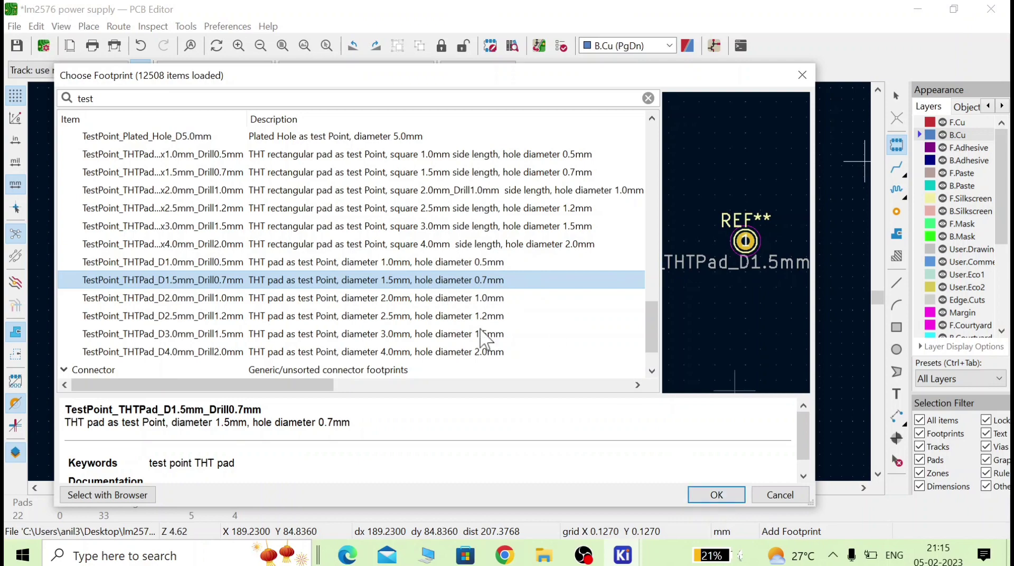
pyautogui.click(718, 496)
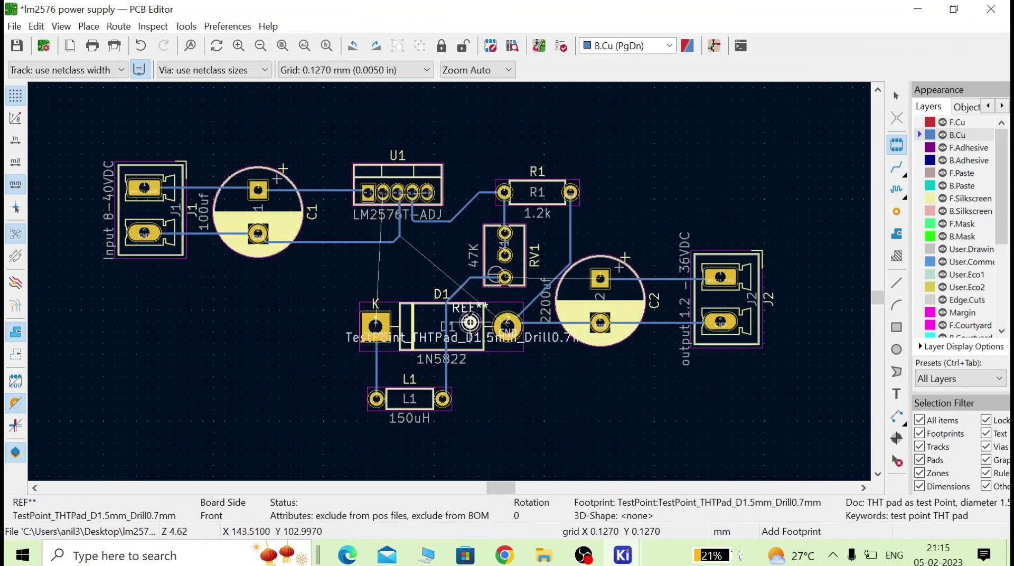
# Place four test points: two between U1's pin 2 and D1's cathode, two along the GND connection towards D1's anode
pyautogui.scroll(5, 384, 242)
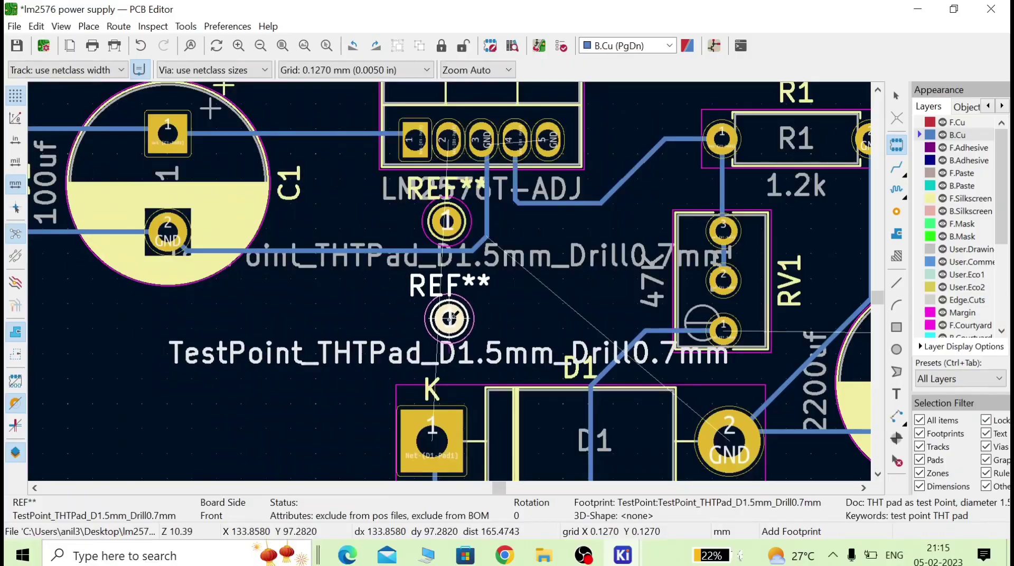
pyautogui.scroll(3, 472, 288)
pyautogui.click(392, 238)
pyautogui.press('Return')
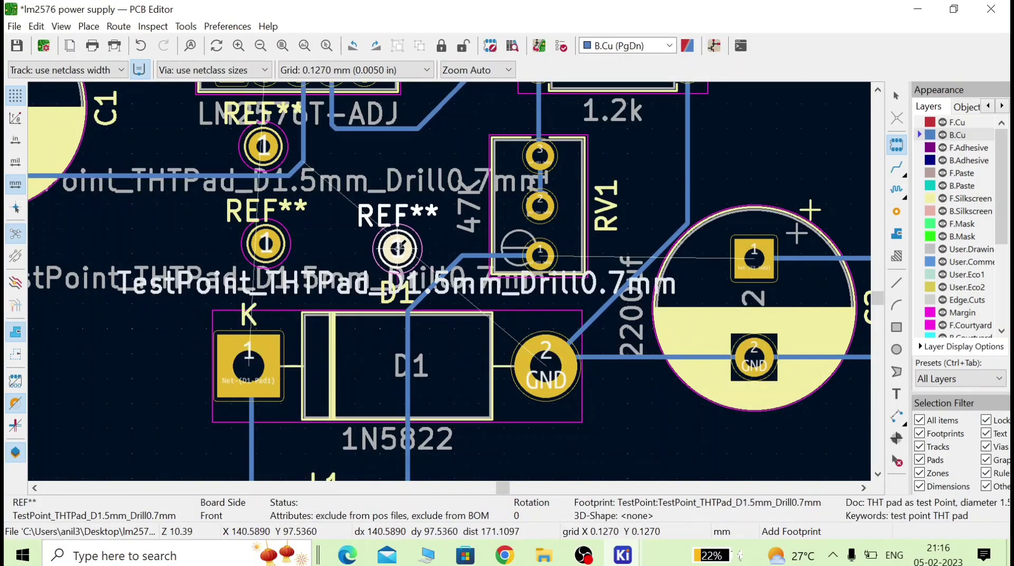
pyautogui.click(391, 238)
pyautogui.click(478, 303)
pyautogui.scroll(-3, 478, 304)
pyautogui.press('Escape')
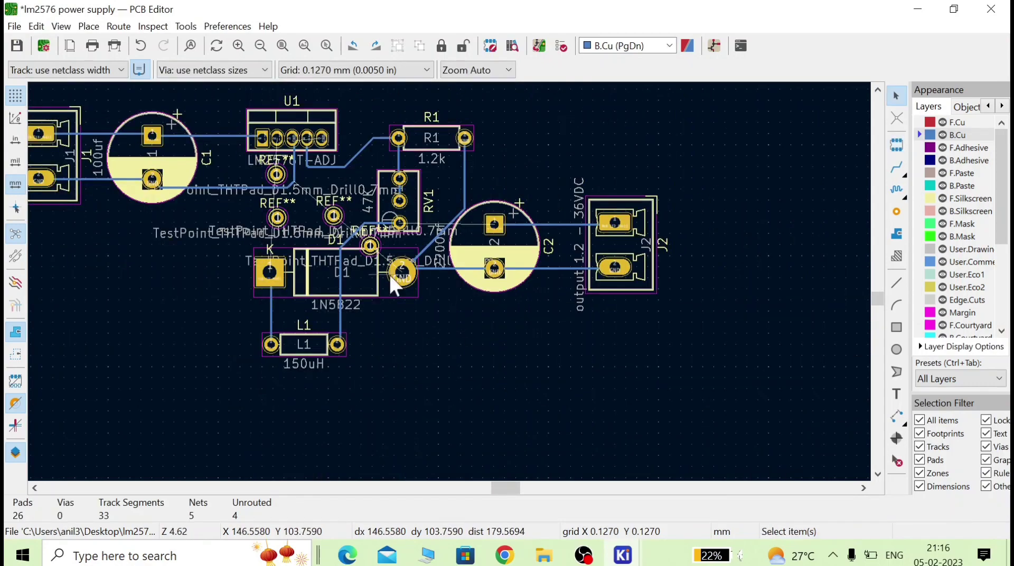
# Remove the reference and value texts of the four test points
pyautogui.click(198, 230)
pyautogui.click(243, 203)
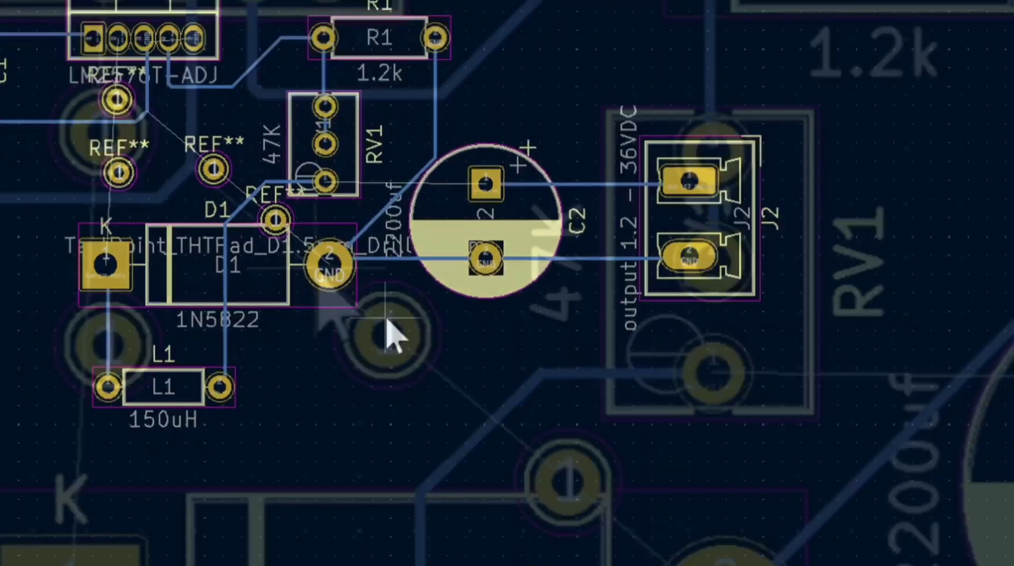
pyautogui.click(344, 237)
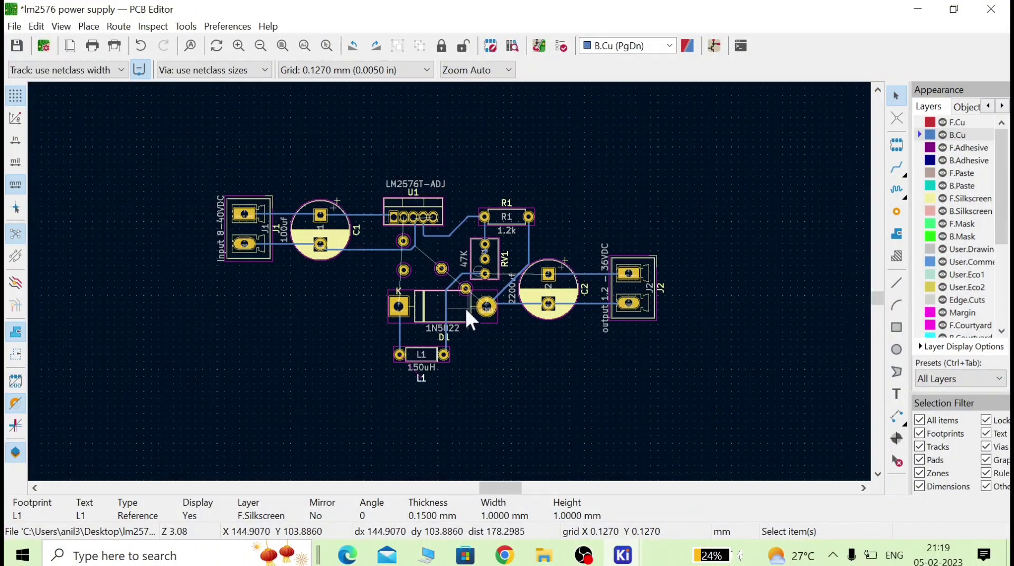
# Move diode D1 further below the test points and shift inductor L1 down clear of D1
pyautogui.click(462, 310)
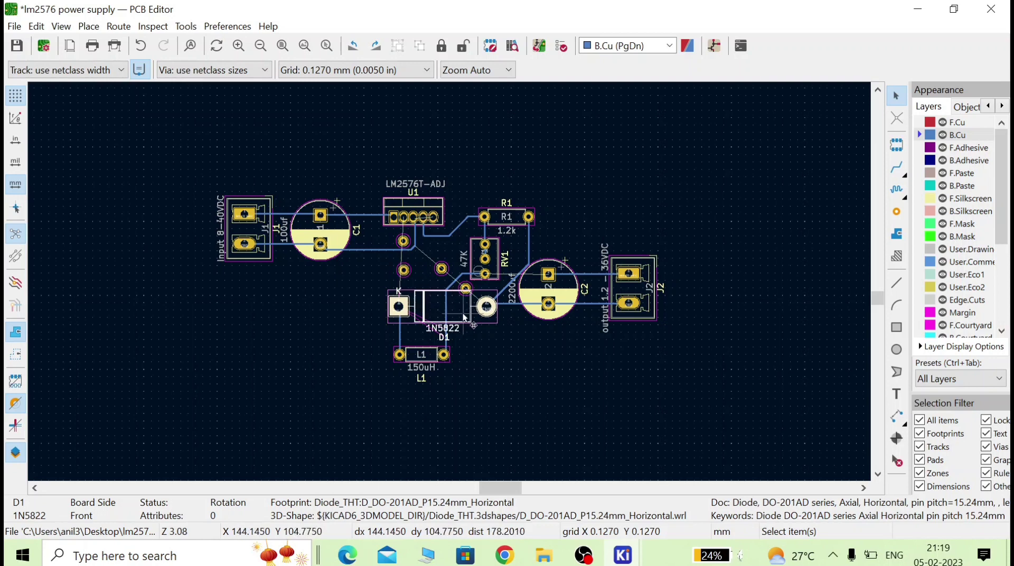
pyautogui.moveTo(466, 319); pyautogui.dragTo(439, 328)
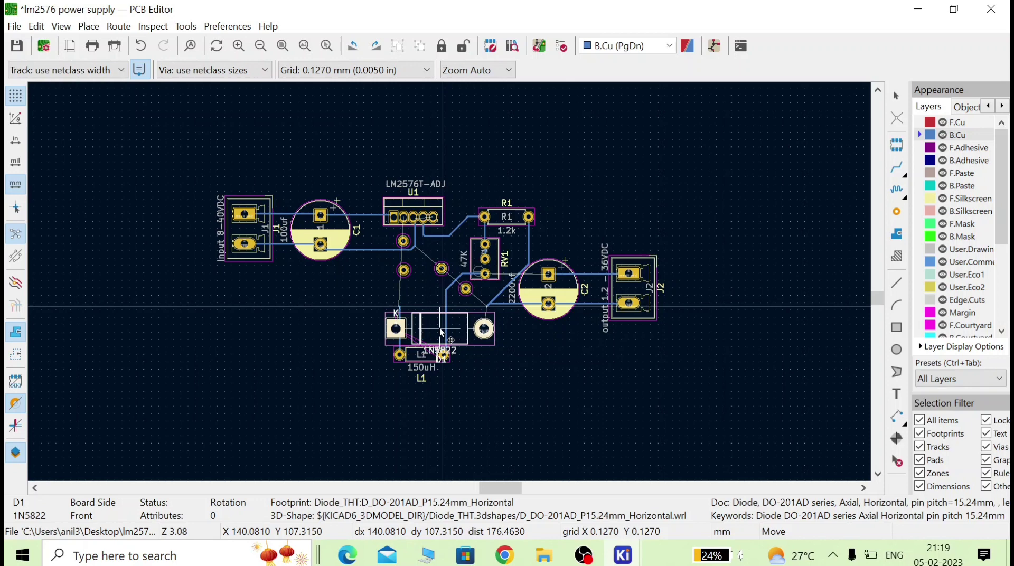
pyautogui.moveTo(439, 328); pyautogui.dragTo(440, 328)
pyautogui.click(475, 362)
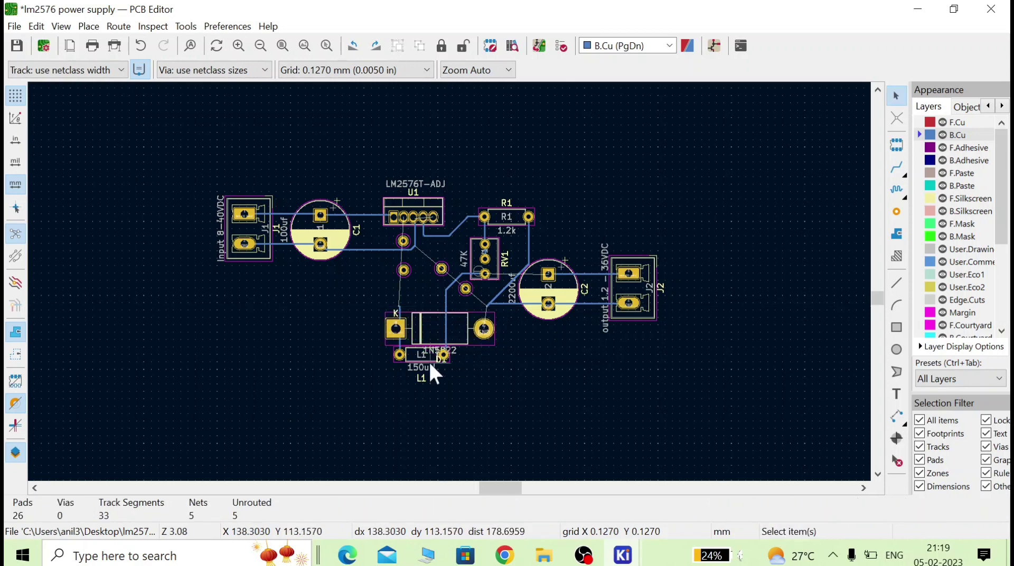
pyautogui.click(414, 359)
pyautogui.moveTo(414, 359); pyautogui.dragTo(424, 379)
pyautogui.click(491, 382)
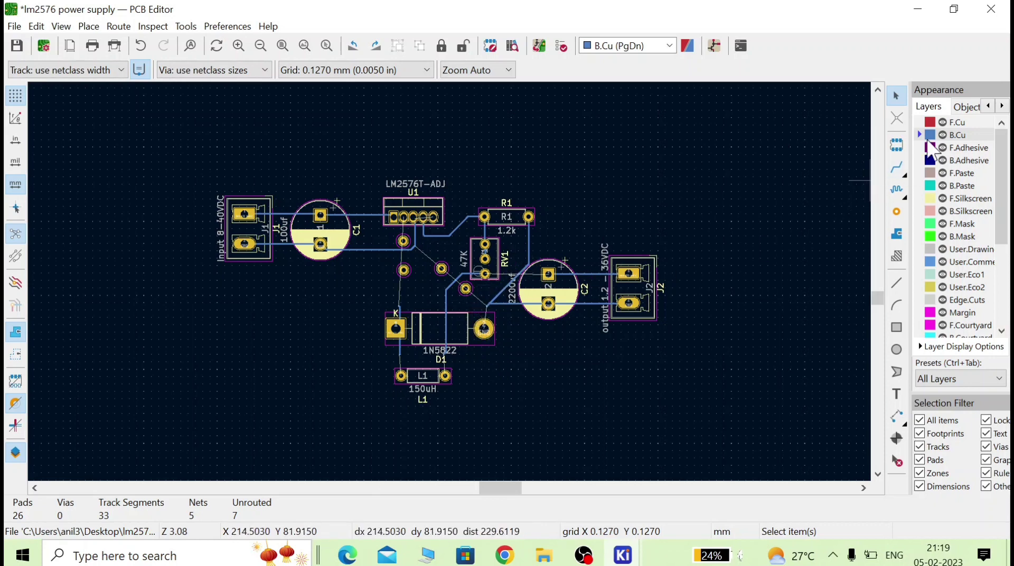
# Route a B.Cu track between U1's pin 2 and the test point directly below it
pyautogui.click(896, 168)
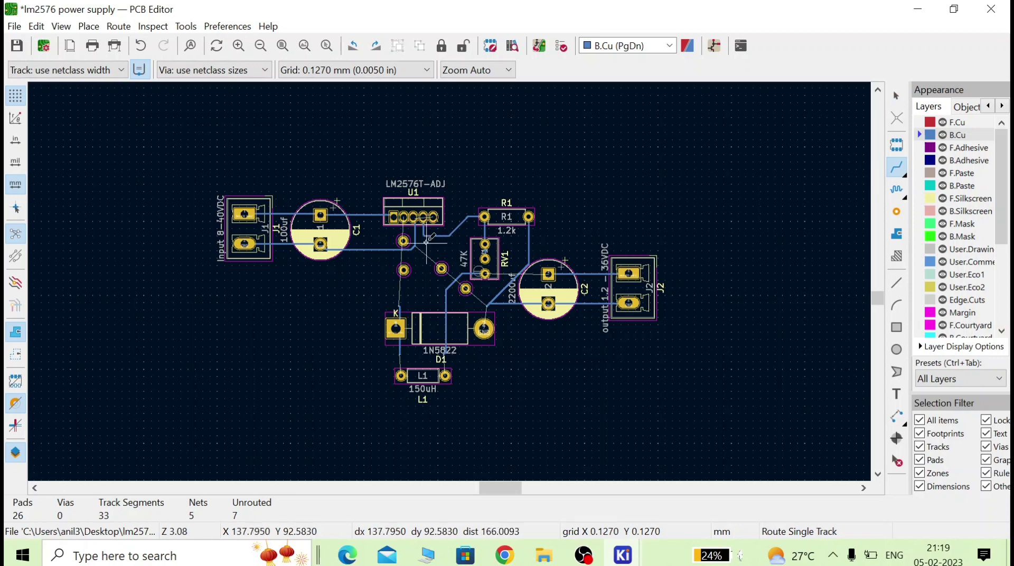
pyautogui.click(403, 241)
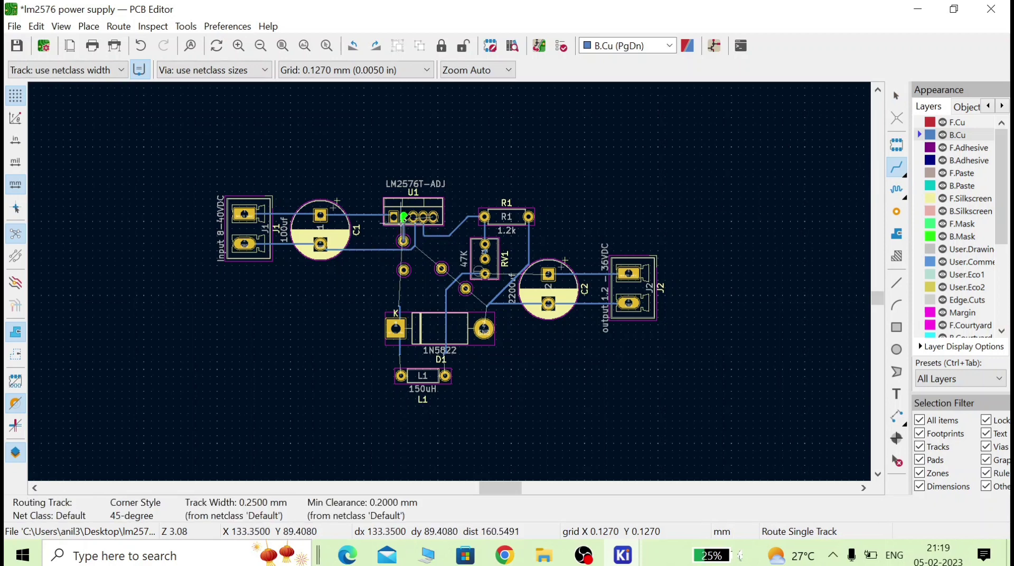
pyautogui.click(404, 216)
pyautogui.click(403, 240)
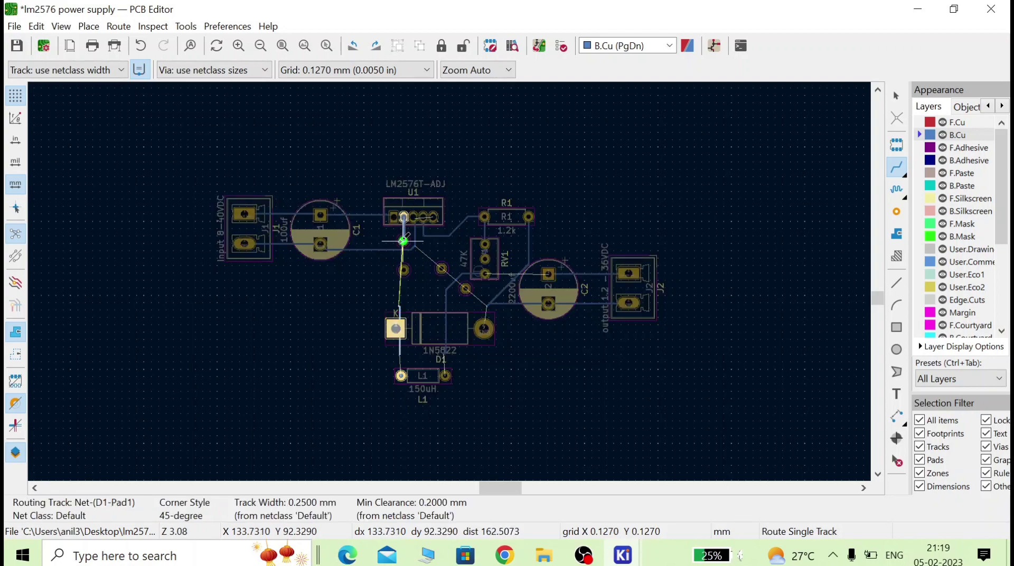
pyautogui.click(404, 270)
pyautogui.doubleClick(403, 270)
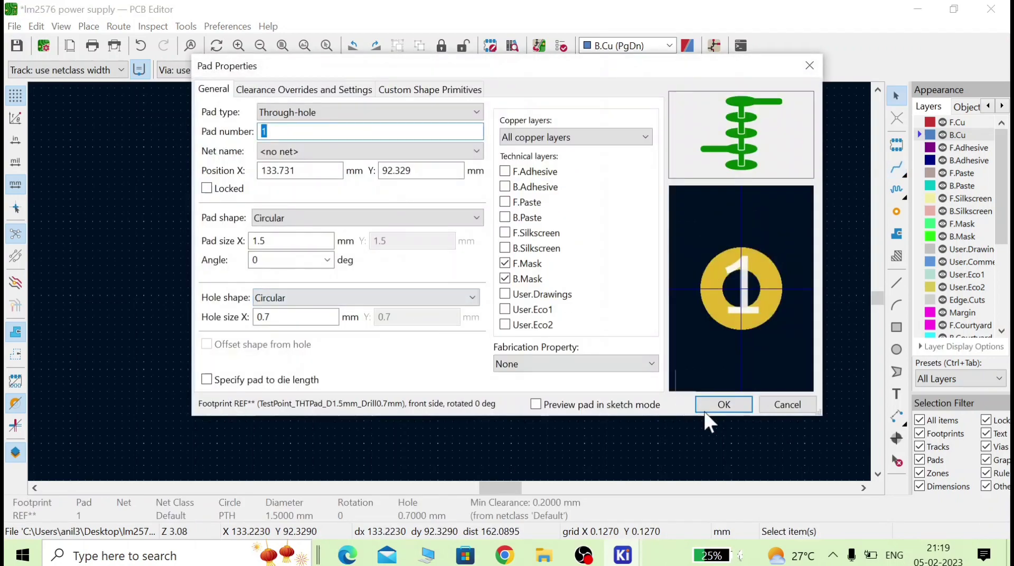
pyautogui.click(785, 403)
pyautogui.scroll(2, 447, 278)
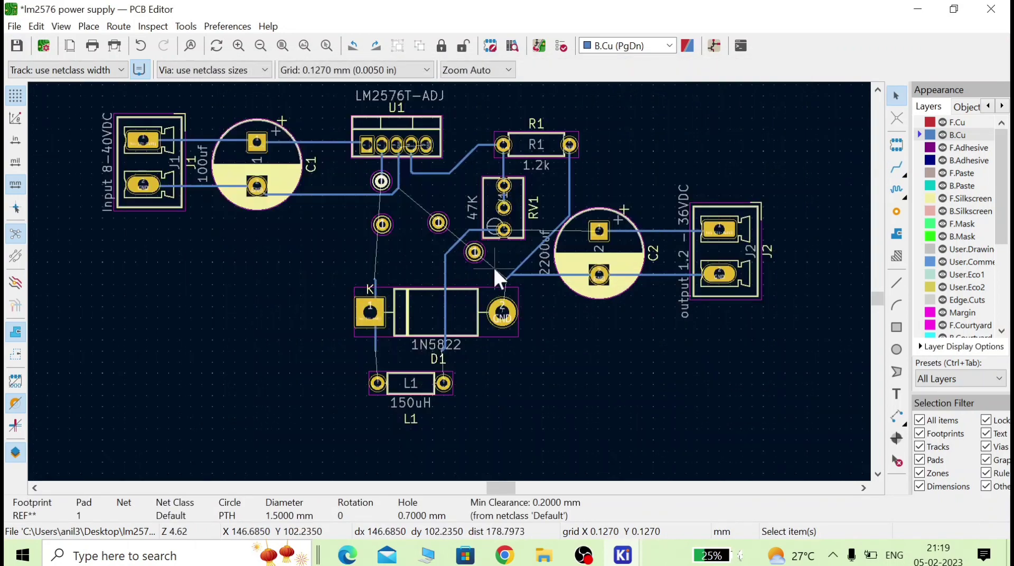
# Route 0.25 mm B.Cu tracks from D1's cathode to the test point above it and to L1's left pad
pyautogui.click(896, 168)
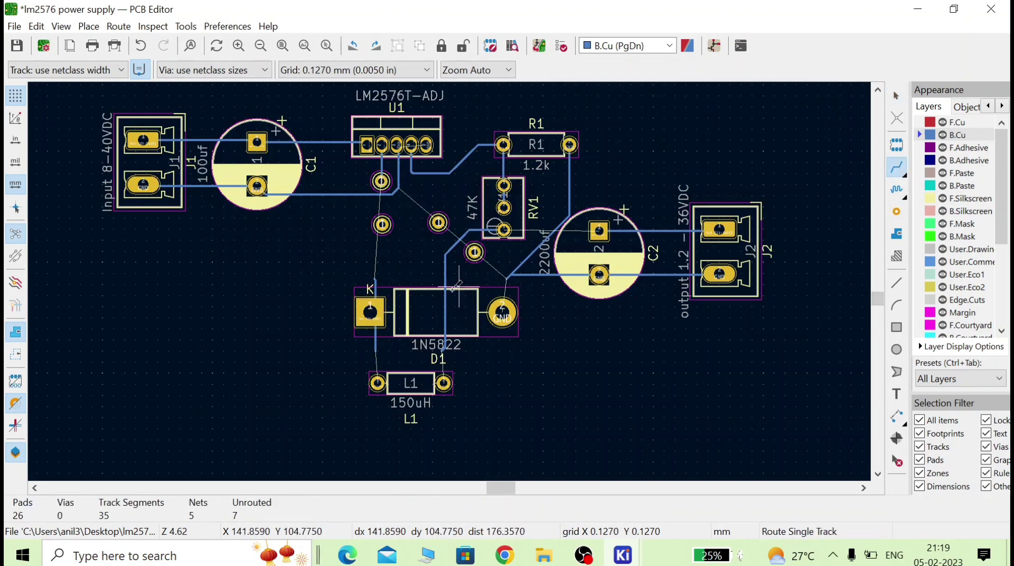
pyautogui.click(380, 305)
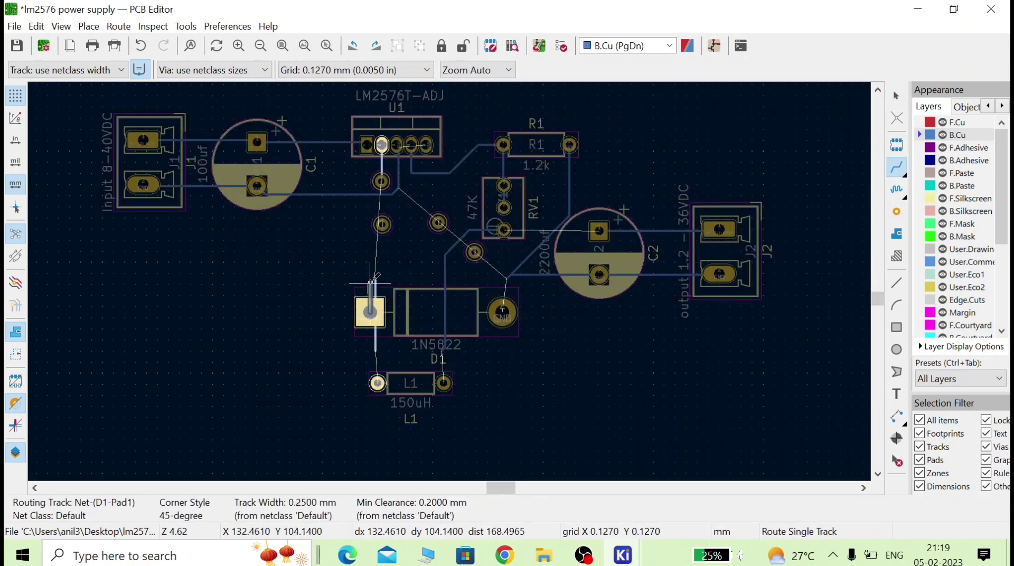
pyautogui.click(381, 224)
pyautogui.press('e')
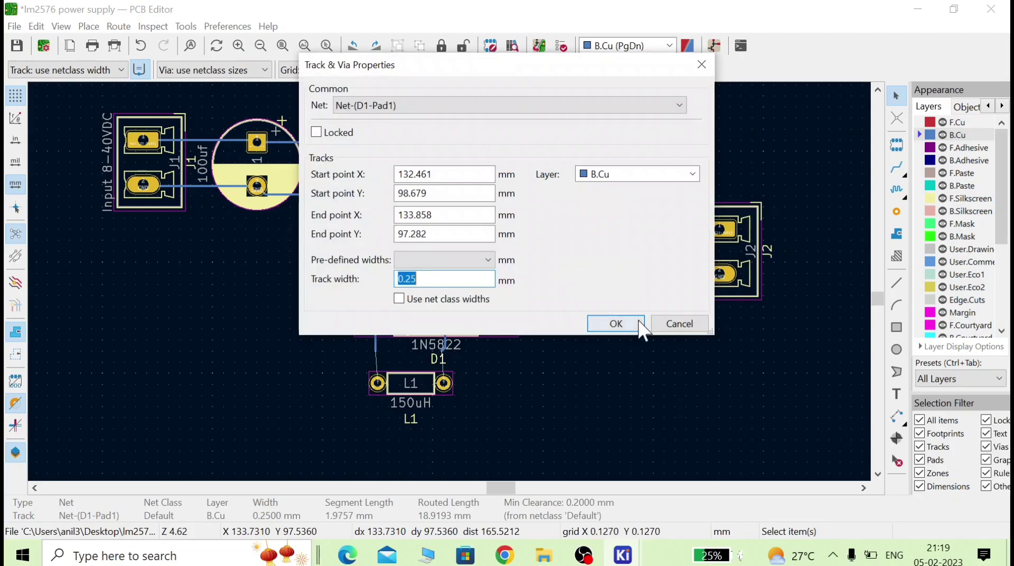
pyautogui.click(611, 317)
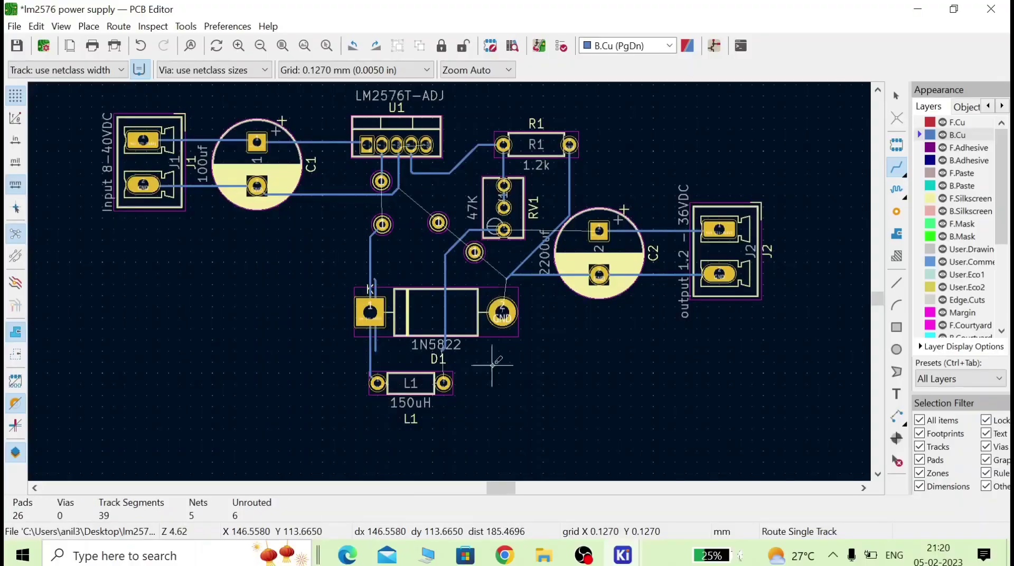
# Connect the two GND test points, the lower one to D1's anode and the upper one to U1's GND track
pyautogui.click(474, 252)
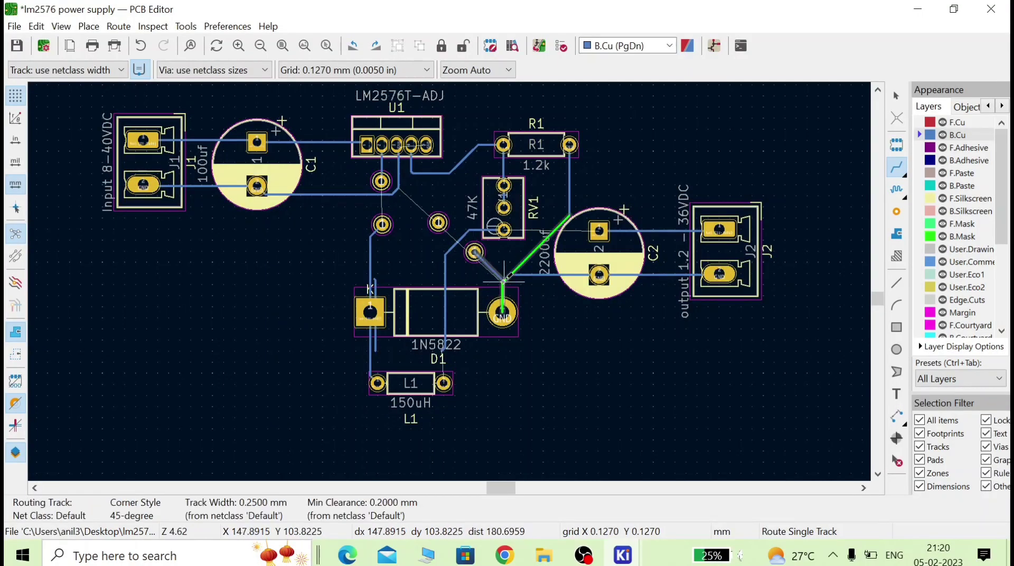
pyautogui.doubleClick(438, 222)
pyautogui.press('Escape')
pyautogui.scroll(5, 451, 283)
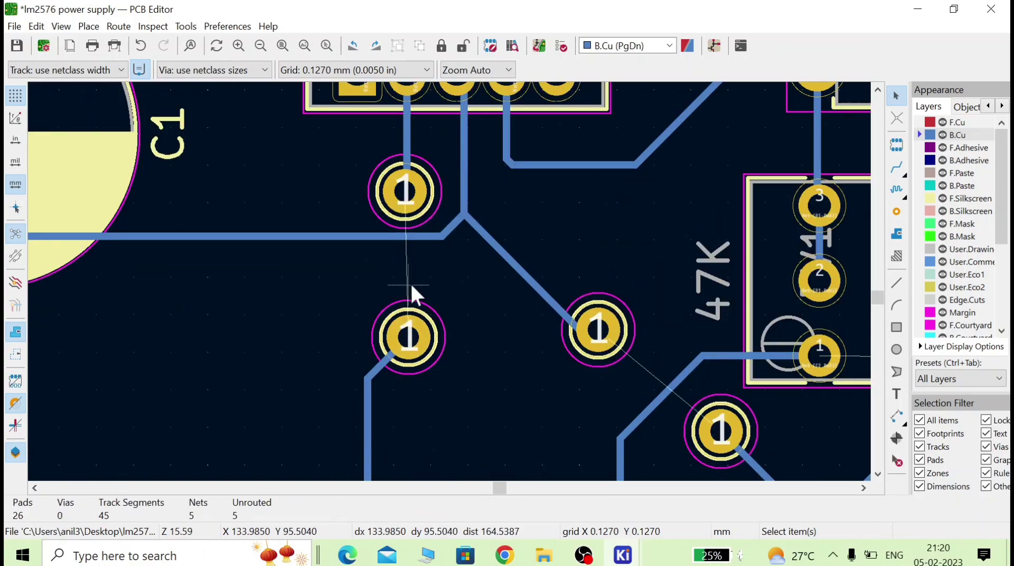
pyautogui.scroll(-3, 417, 285)
pyautogui.click(446, 297)
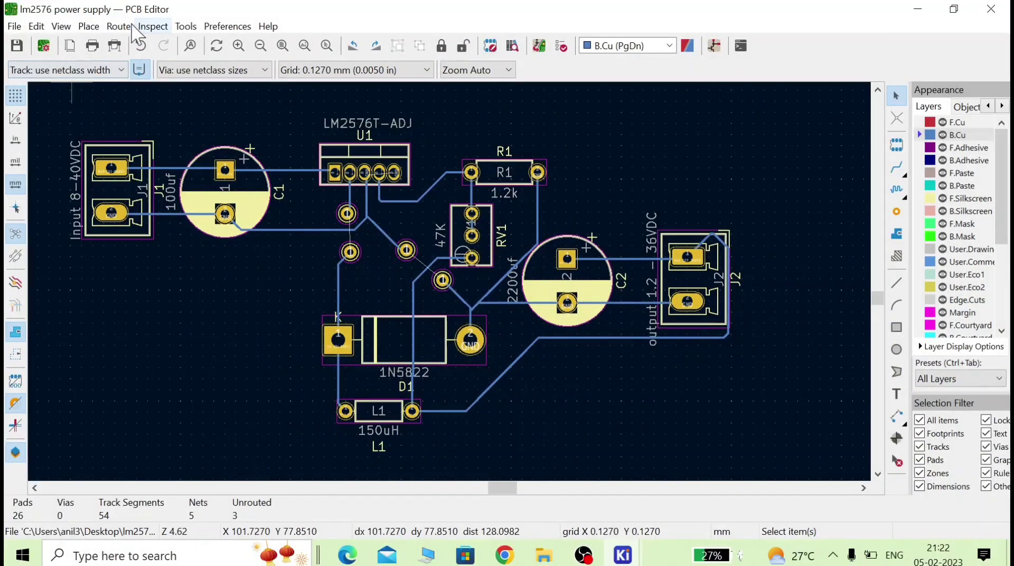
# Show the routed board in the 3D viewer
pyautogui.scroll(-1, 274, 174)
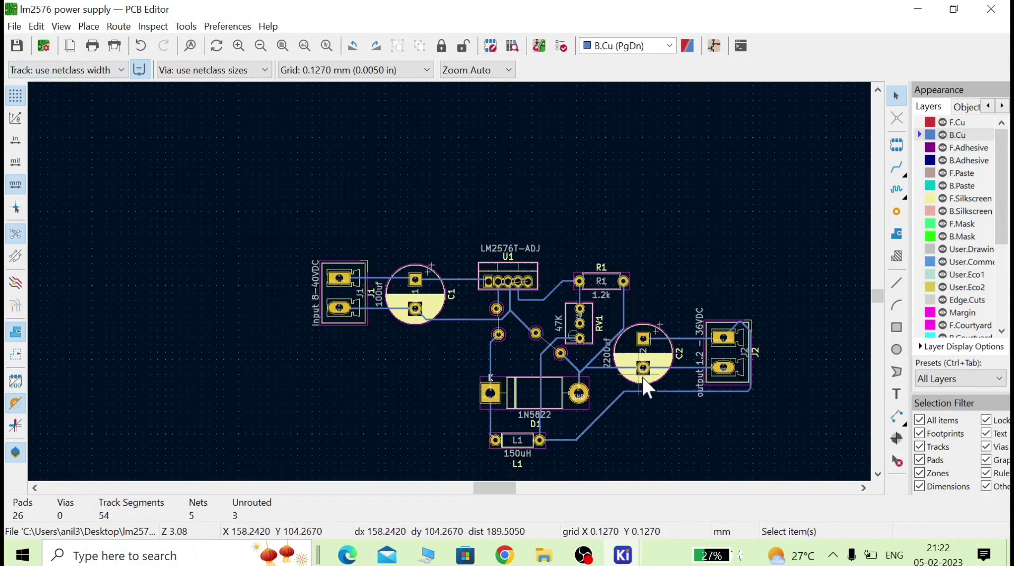
pyautogui.scroll(-1, 645, 383)
pyautogui.scroll(1, 449, 282)
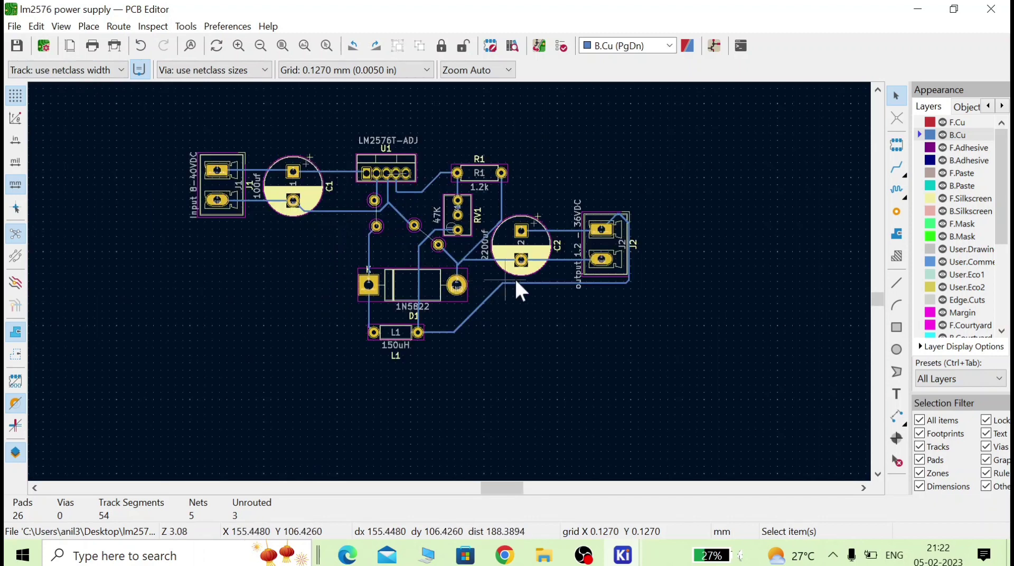
pyautogui.click(61, 26)
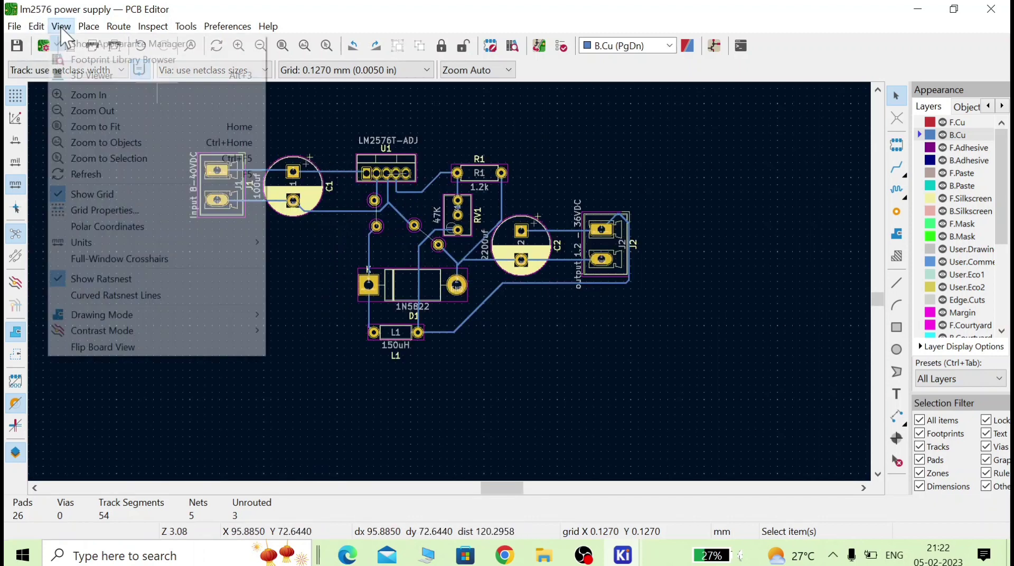
pyautogui.click(88, 74)
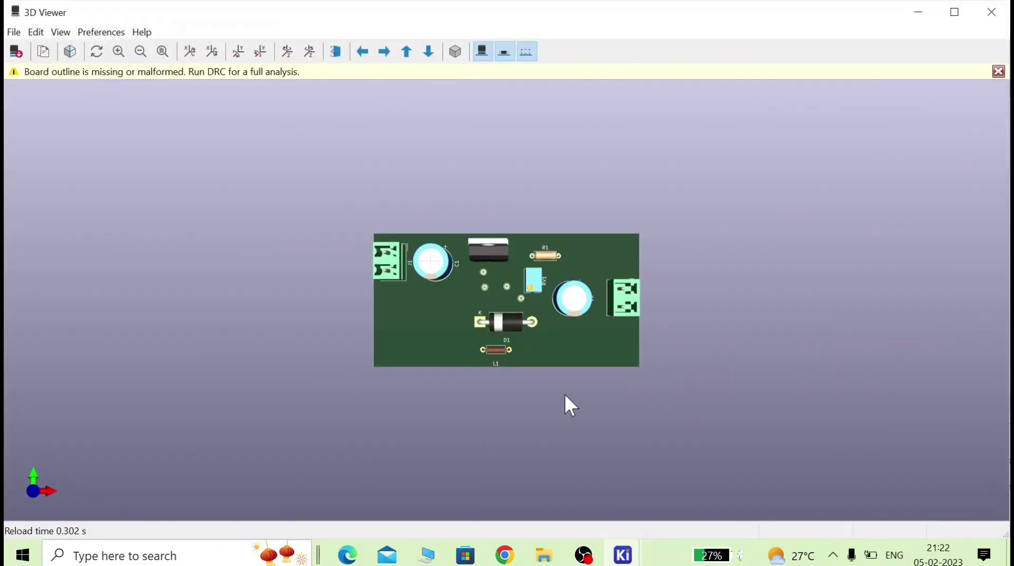
# Examine the board's component layout in 3D from several angles and close the 3D view
pyautogui.moveTo(564, 395); pyautogui.dragTo(693, 395)
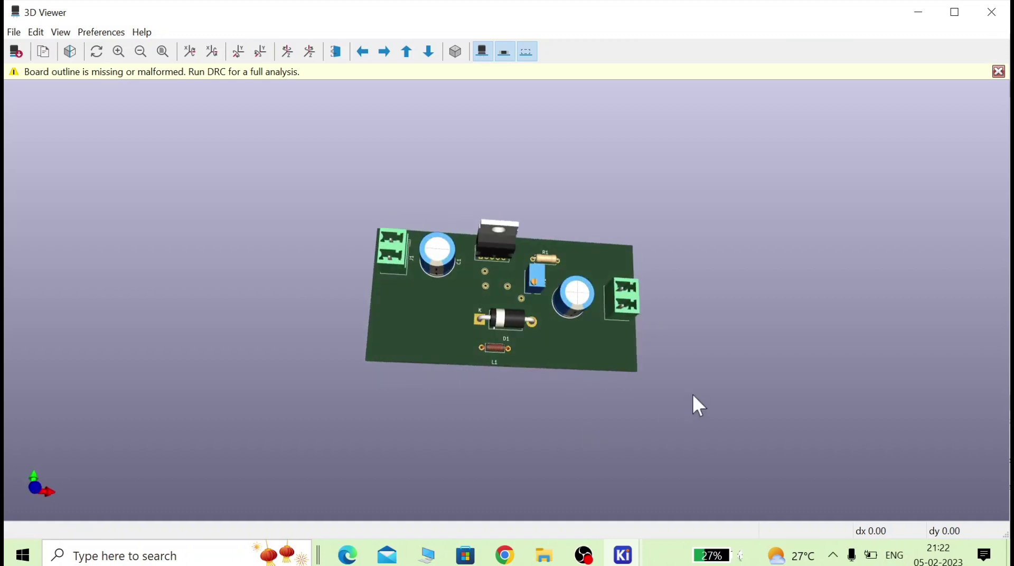
pyautogui.moveTo(693, 396); pyautogui.dragTo(670, 345)
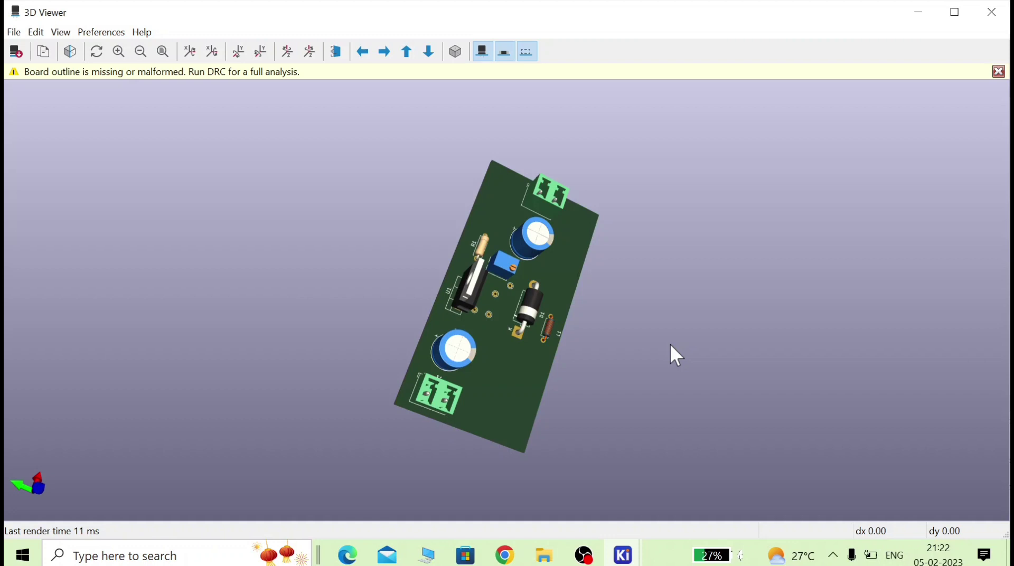
pyautogui.moveTo(675, 355); pyautogui.dragTo(448, 261)
pyautogui.scroll(5, 448, 261)
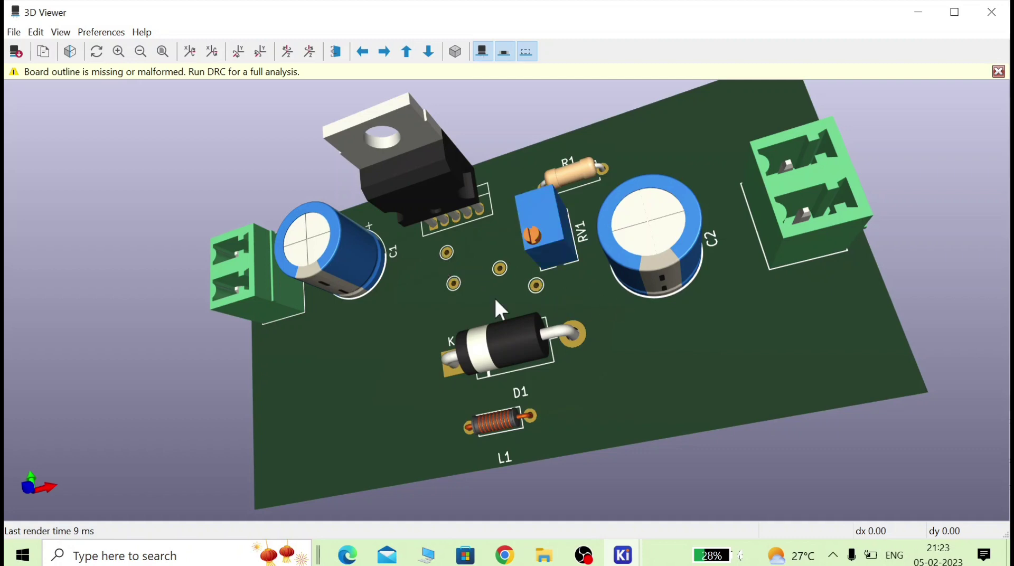
pyautogui.moveTo(282, 376); pyautogui.dragTo(349, 324)
pyautogui.moveTo(555, 314); pyautogui.dragTo(559, 332)
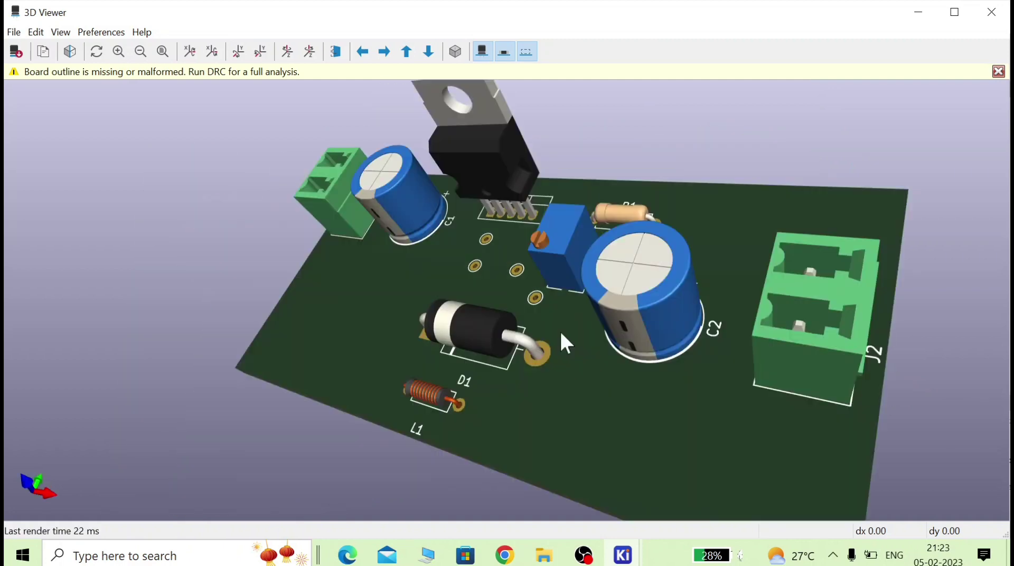
pyautogui.moveTo(814, 355); pyautogui.dragTo(564, 278)
pyautogui.scroll(-3, 562, 277)
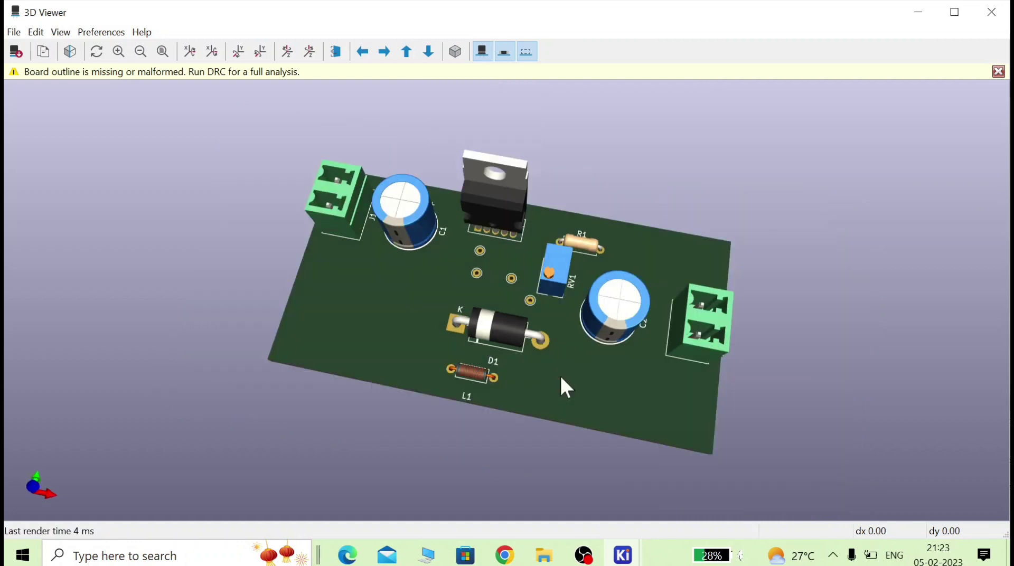
pyautogui.moveTo(561, 379); pyautogui.dragTo(534, 433)
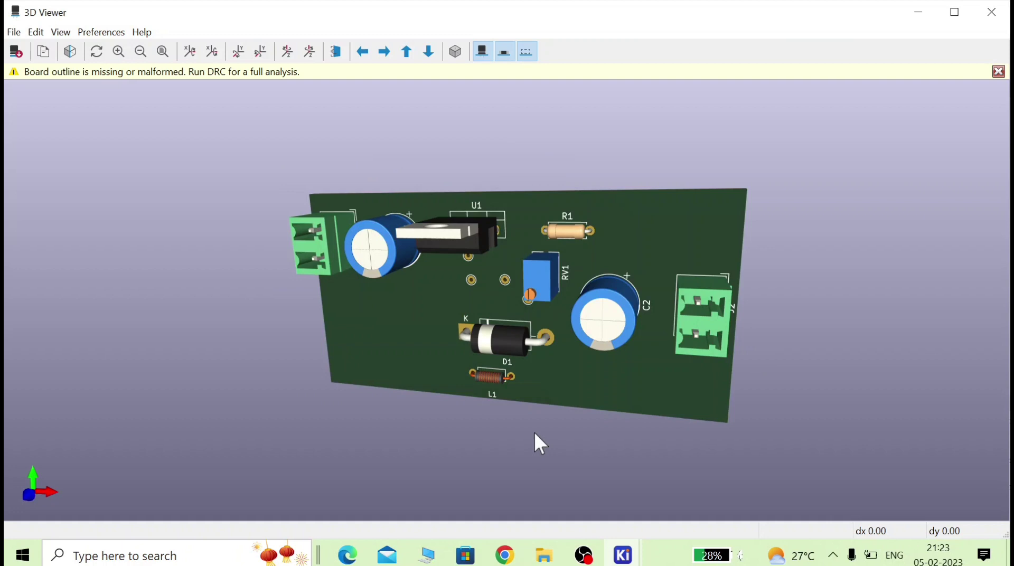
pyautogui.moveTo(534, 432); pyautogui.dragTo(871, 192)
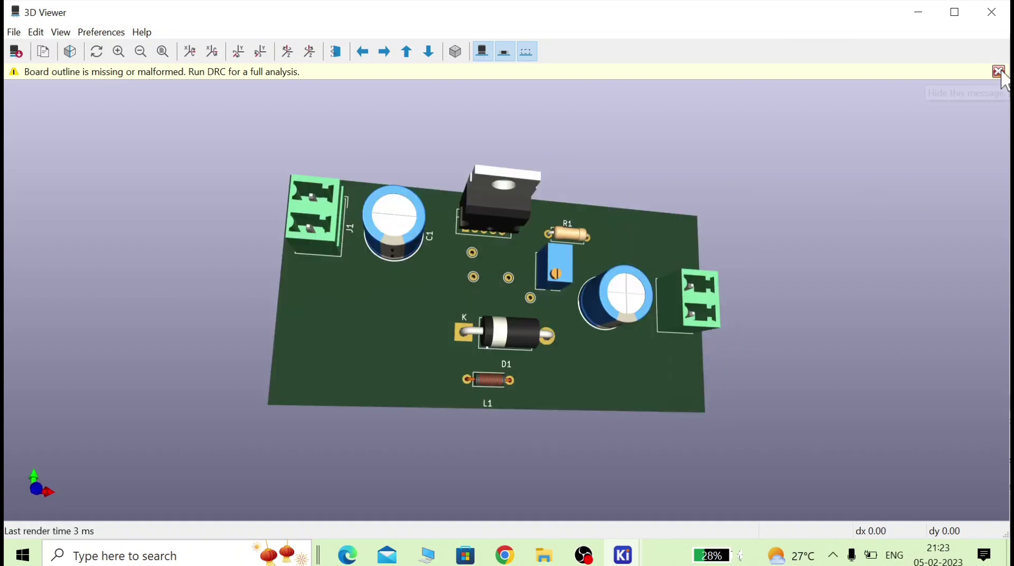
pyautogui.click(991, 11)
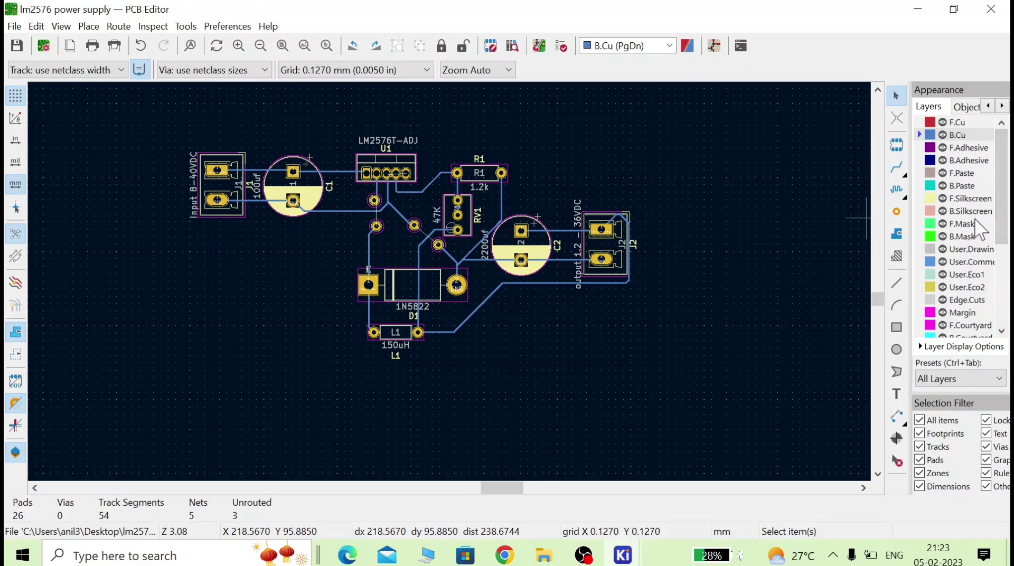
# Draw a rectangular board outline about 75.6 × 42.9 mm on Edge.Cuts around all footprints and tracks
pyautogui.click(965, 300)
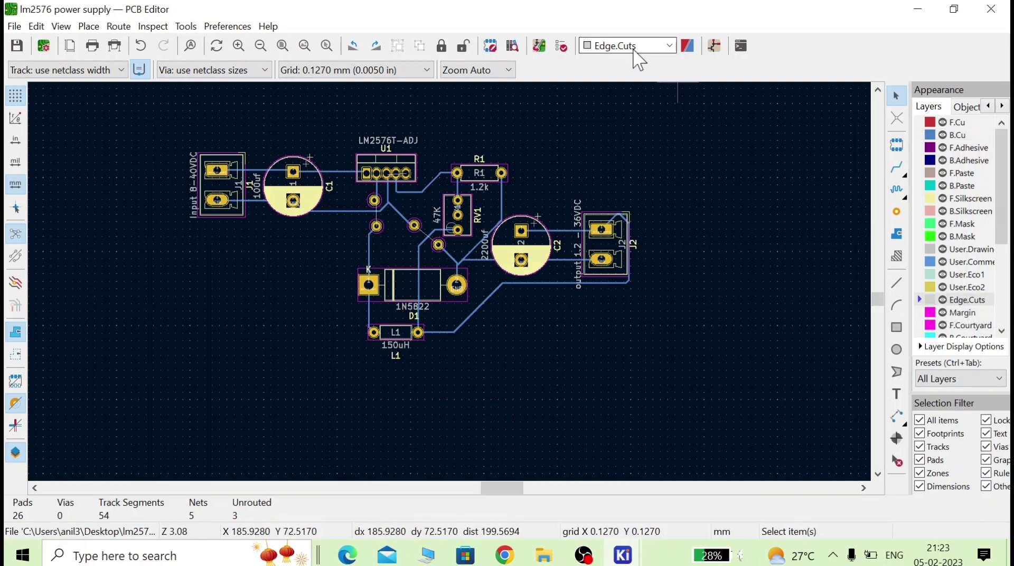
pyautogui.click(896, 328)
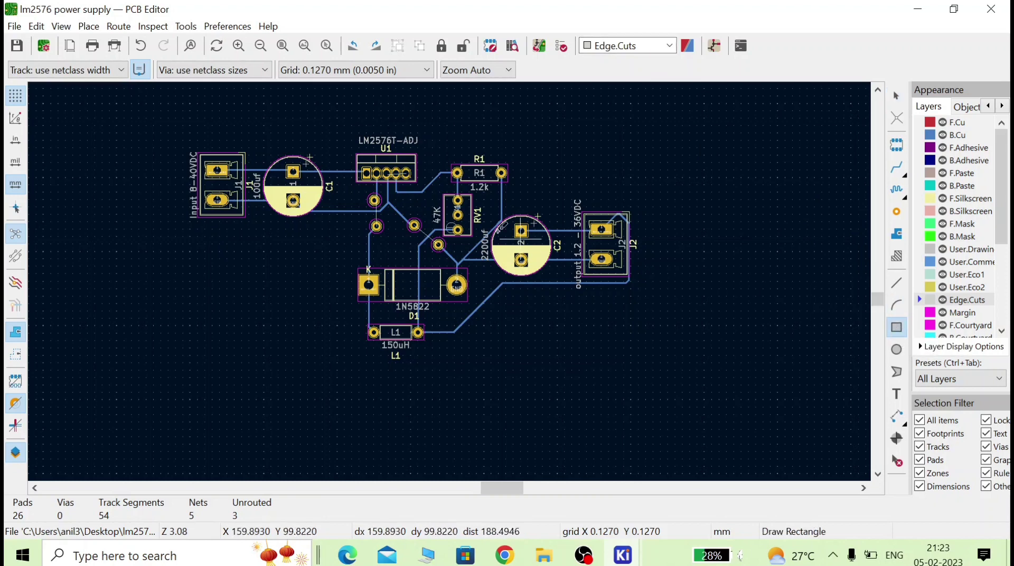
pyautogui.click(192, 131)
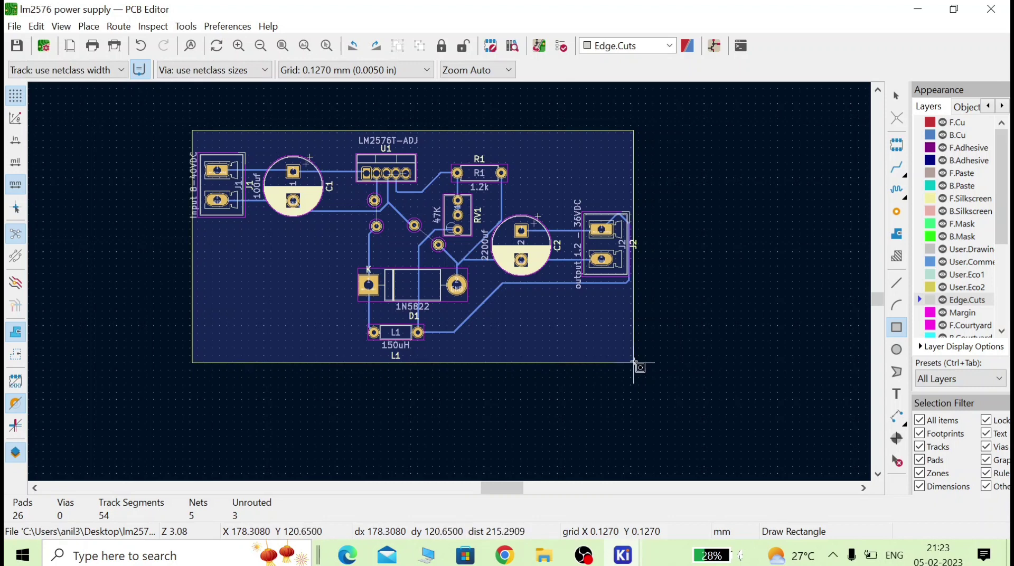
pyautogui.click(633, 363)
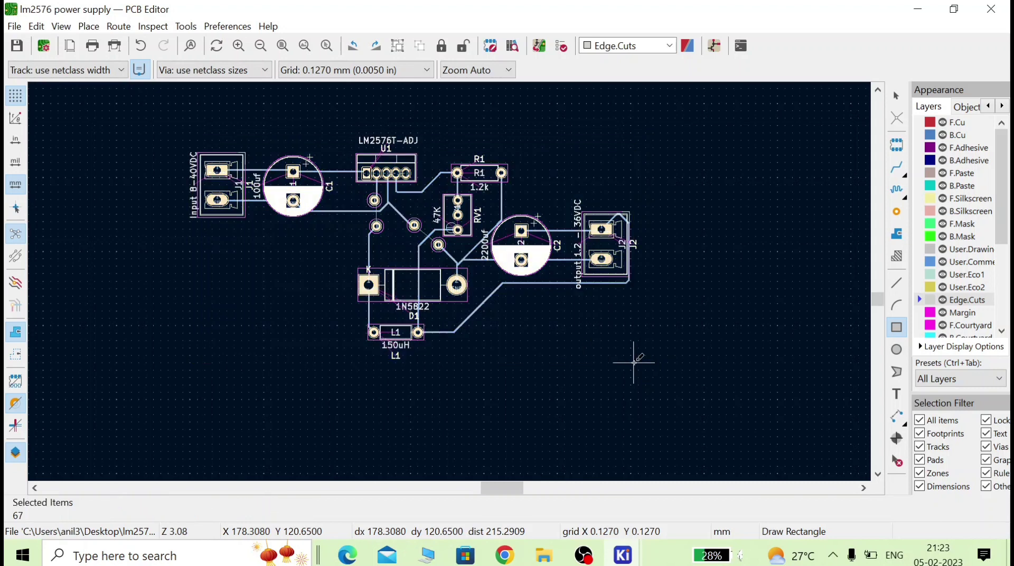
pyautogui.click(633, 363)
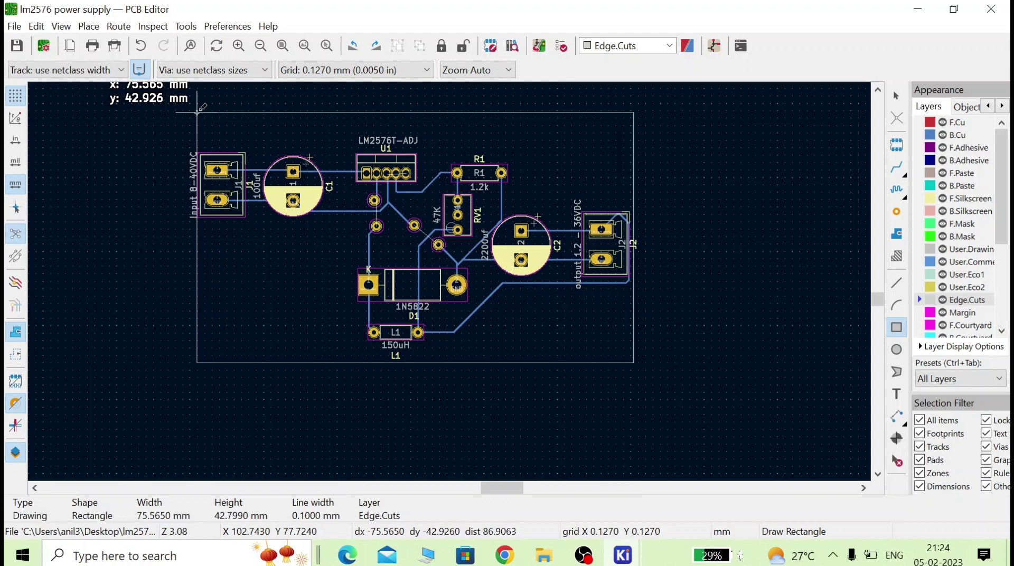
pyautogui.click(197, 112)
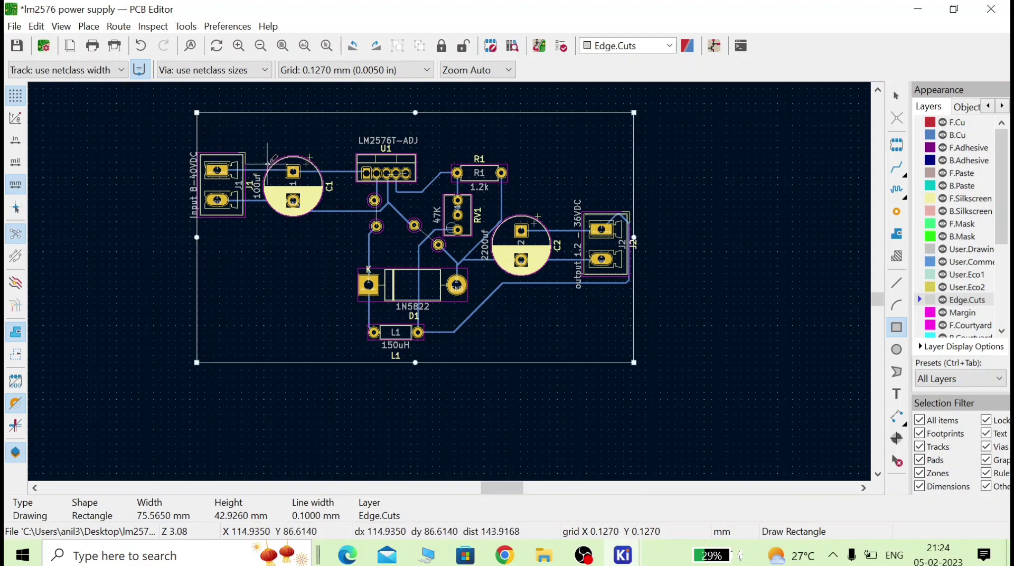
pyautogui.press('Escape')
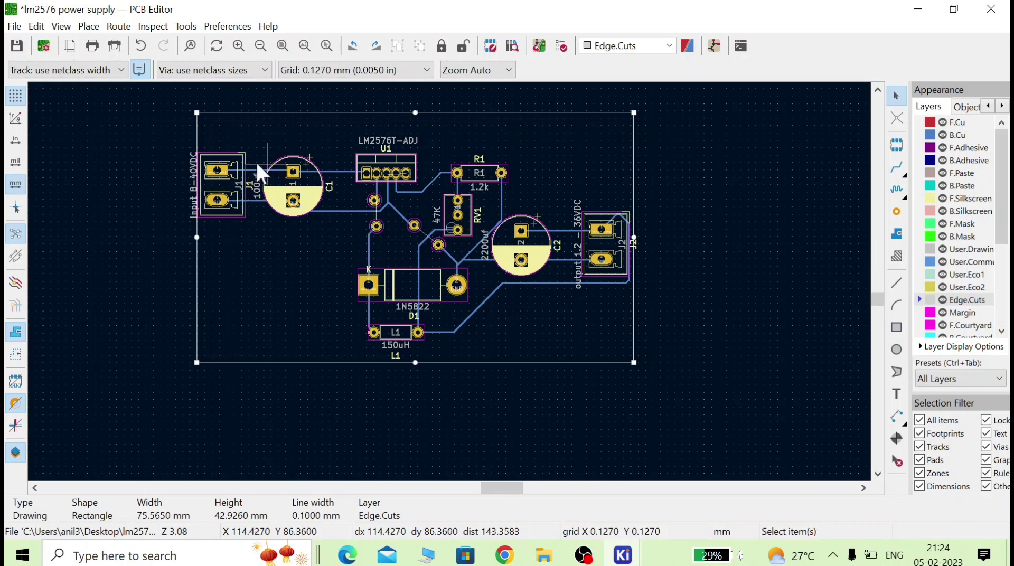
pyautogui.click(122, 294)
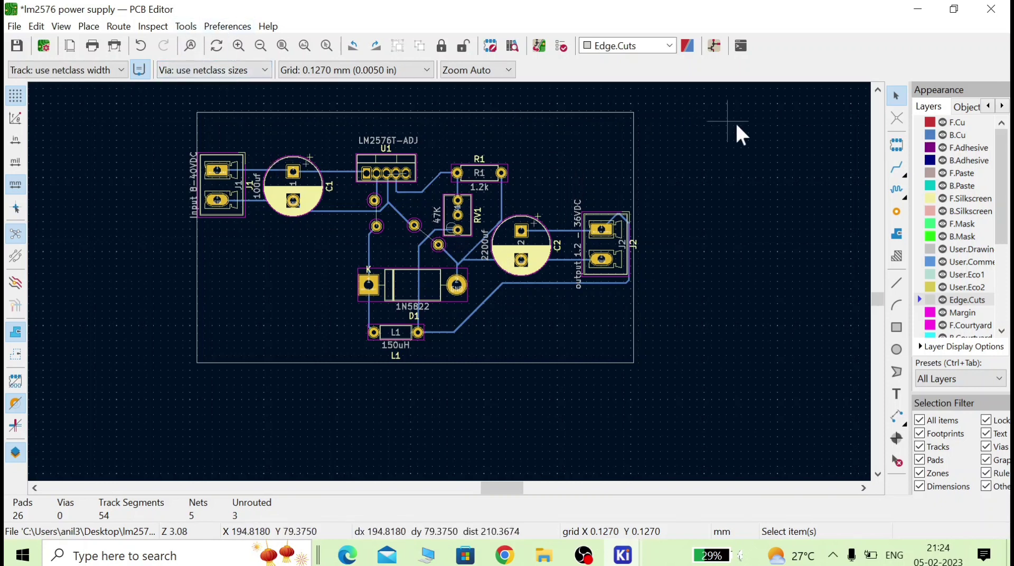
# Place a MountingHole_2.7mm_M2.5 footprint inside the lower-right corner of the board outline
pyautogui.click(896, 144)
pyautogui.click(504, 226)
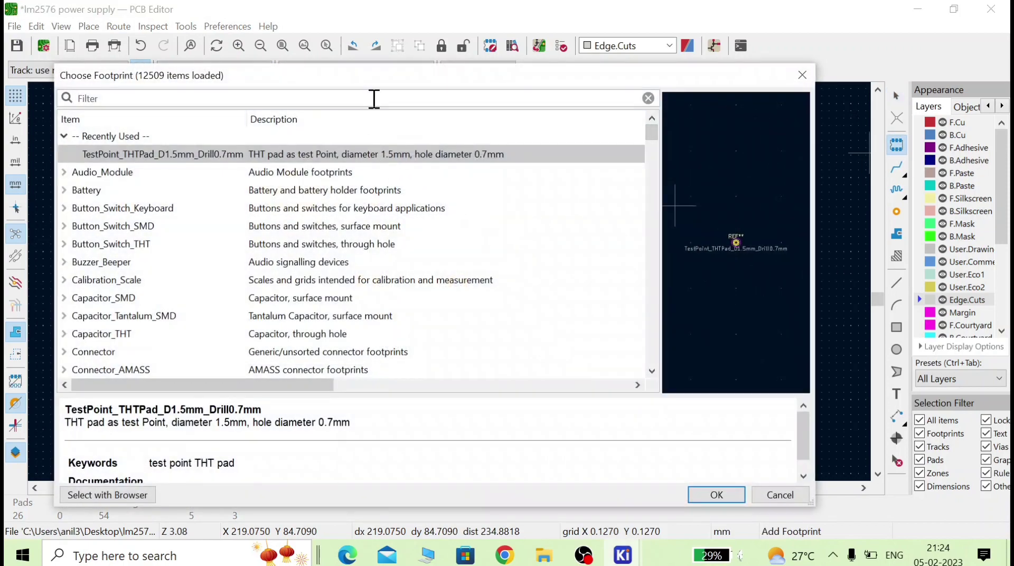
pyautogui.write('mount')
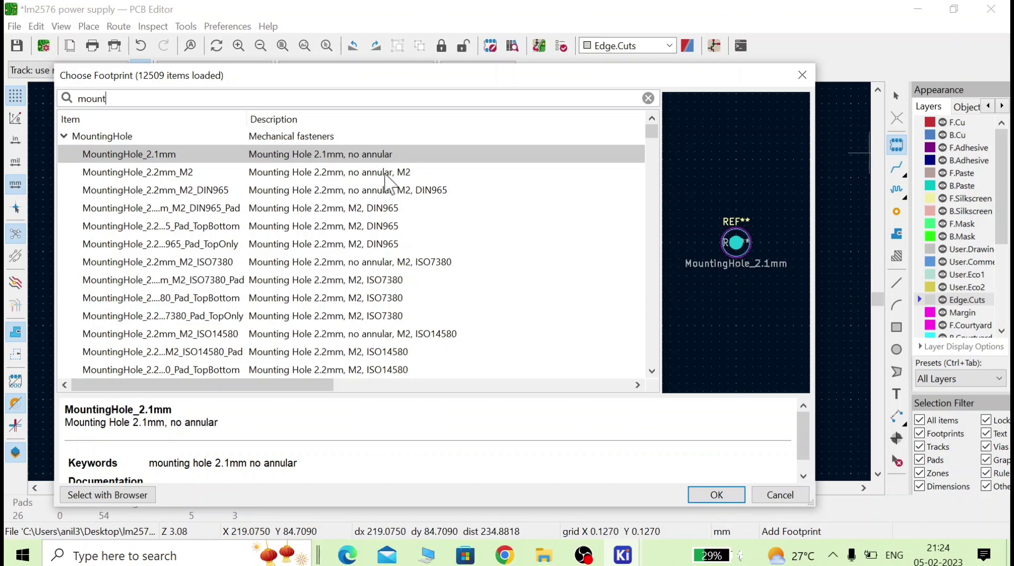
pyautogui.click(404, 173)
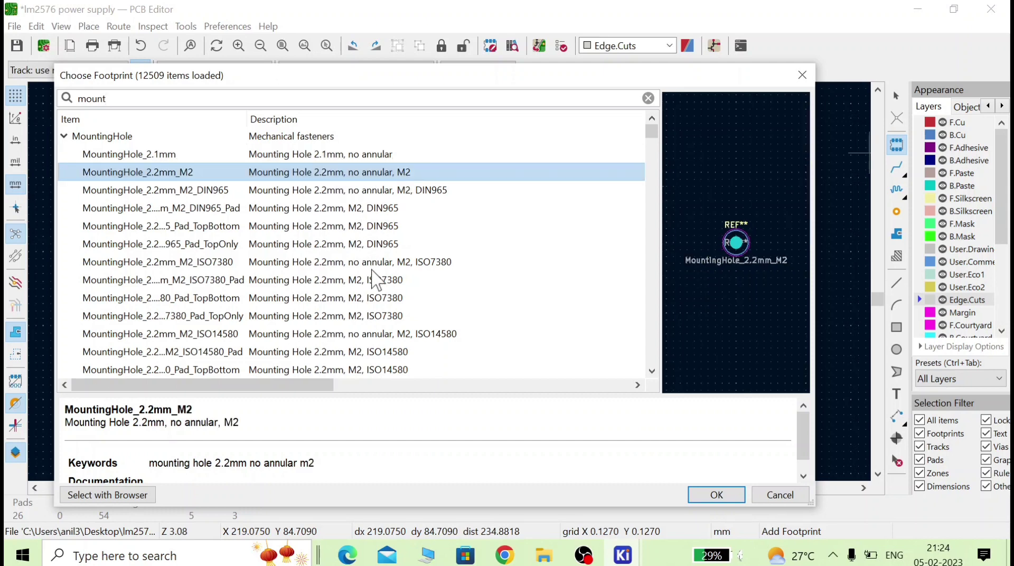
pyautogui.scroll(-6, 375, 280)
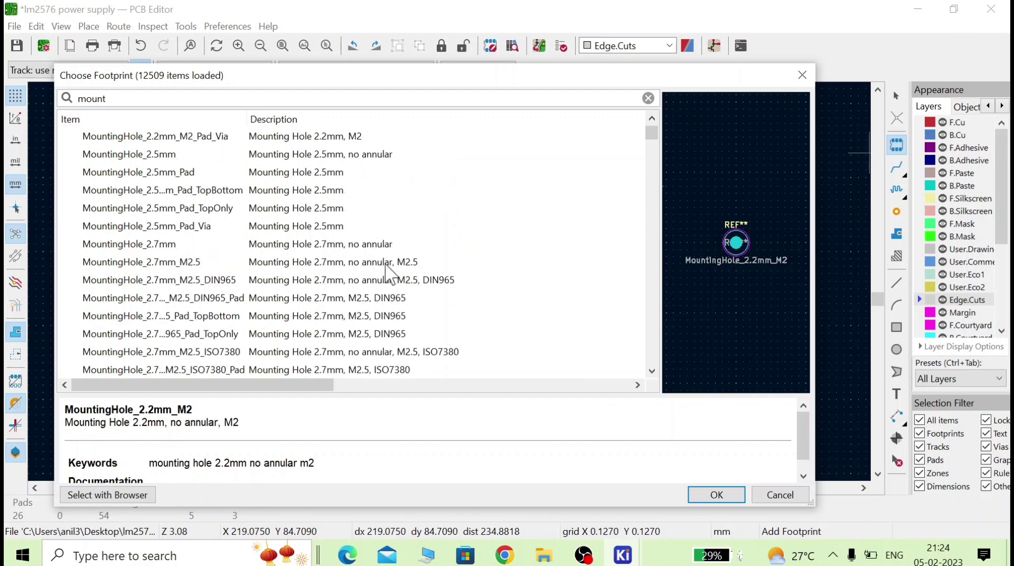
pyautogui.click(390, 264)
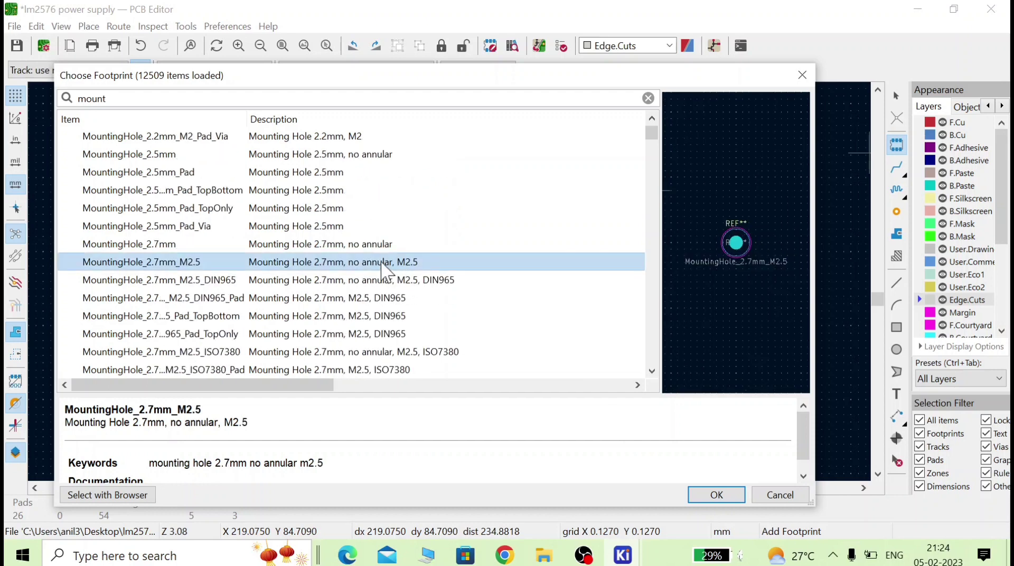
pyautogui.click(715, 495)
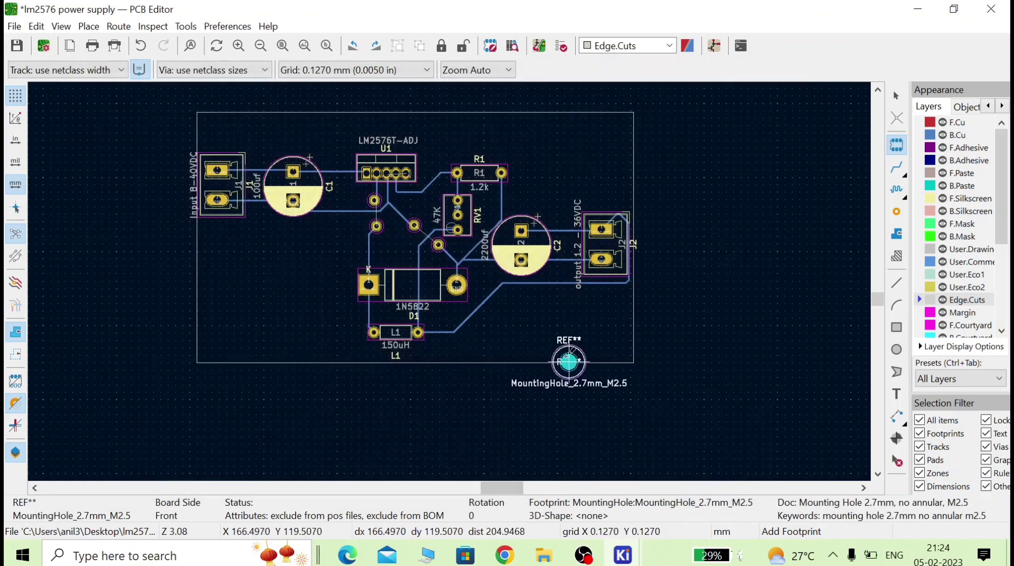
pyautogui.scroll(3, 590, 345)
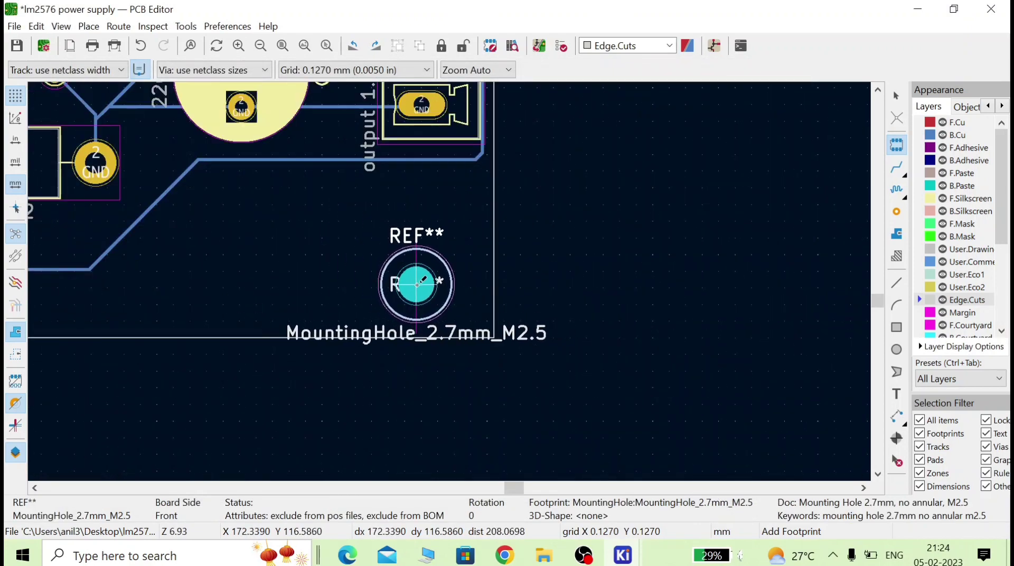
pyautogui.click(430, 287)
# Place another MountingHole_2.7mm_M2.5 footprint inside the upper-right corner of the board outline
pyautogui.scroll(-6, 452, 277)
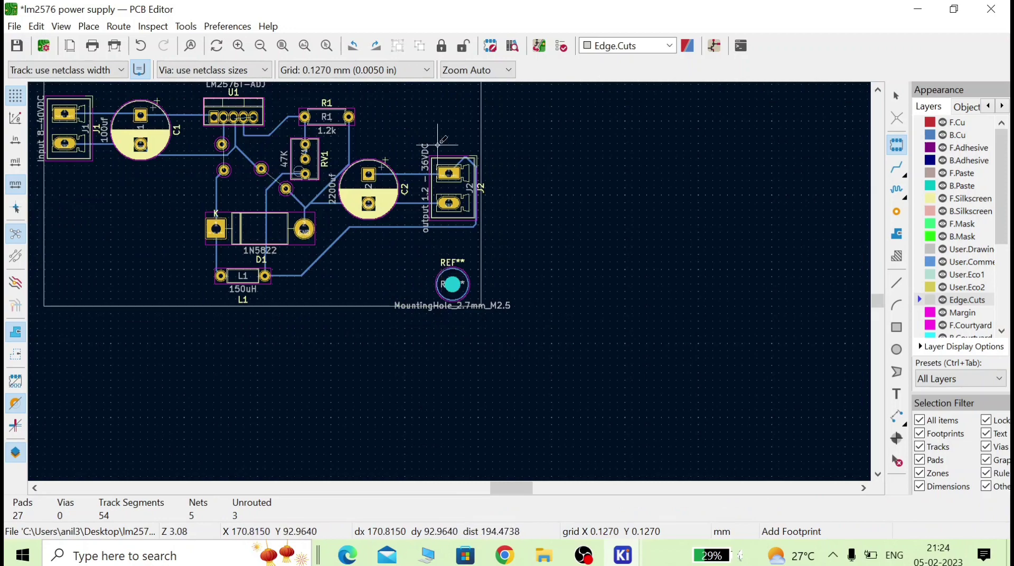
pyautogui.click(452, 254)
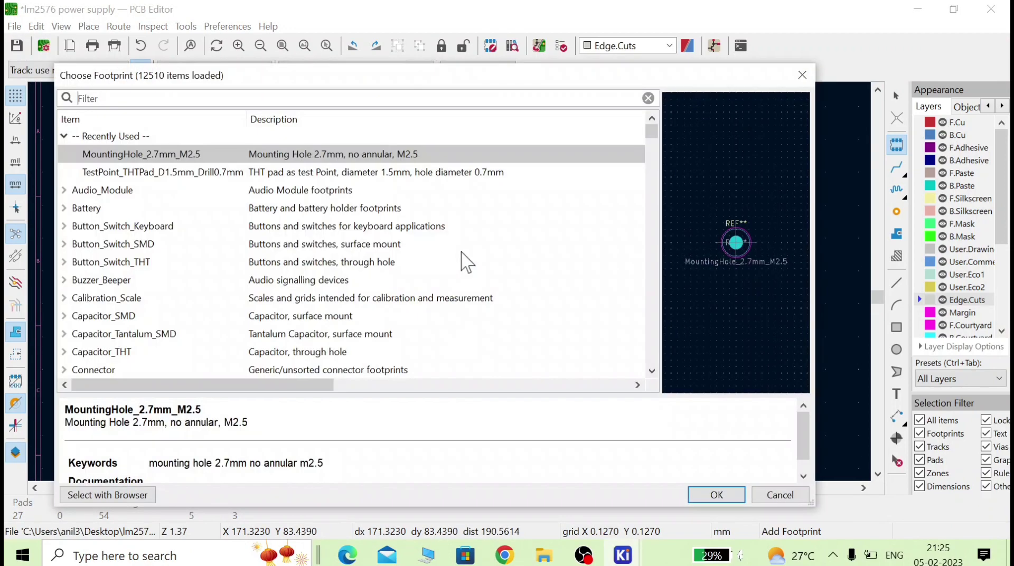
pyautogui.click(716, 495)
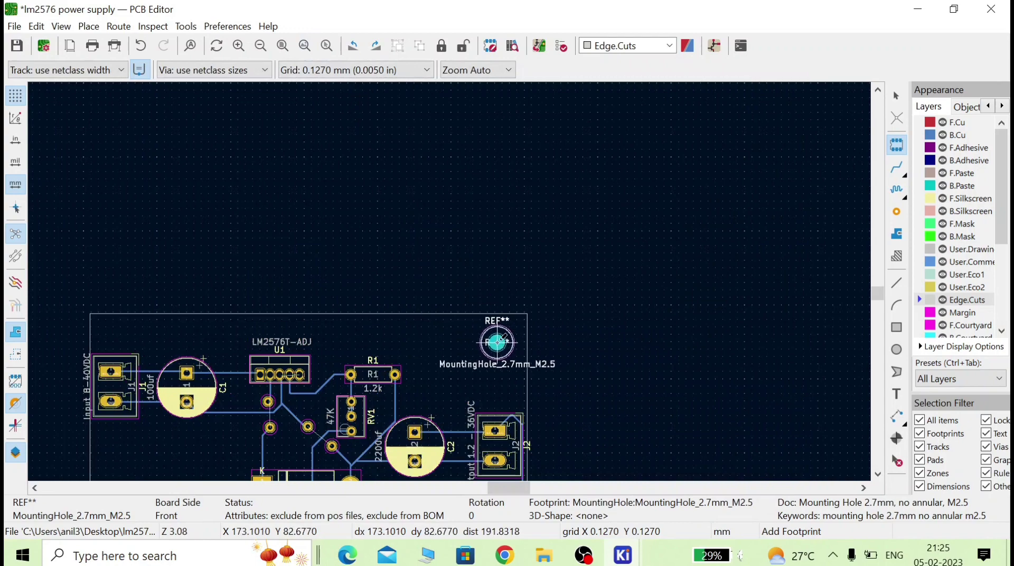
pyautogui.click(497, 342)
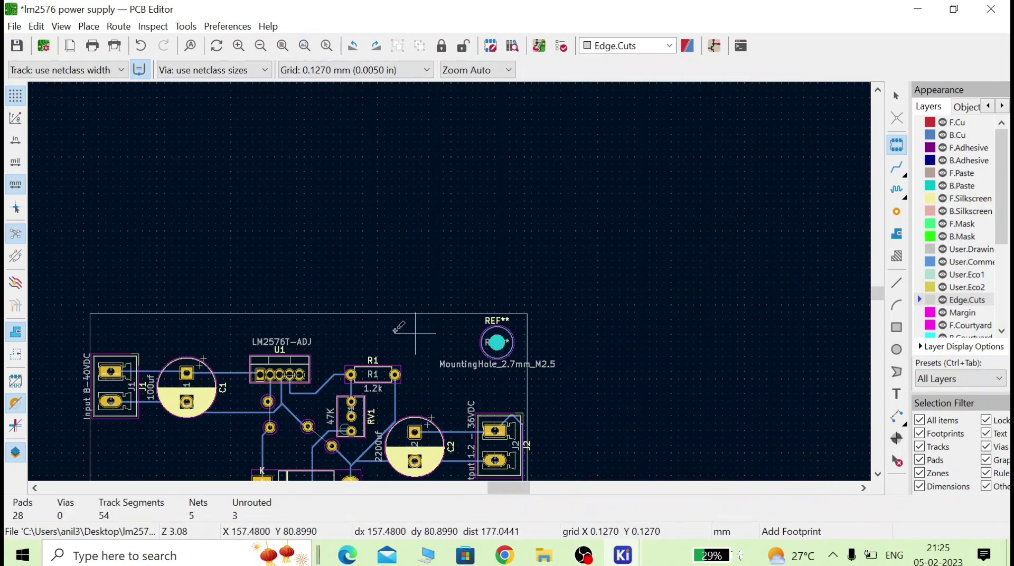
pyautogui.click(170, 283)
pyautogui.click(716, 495)
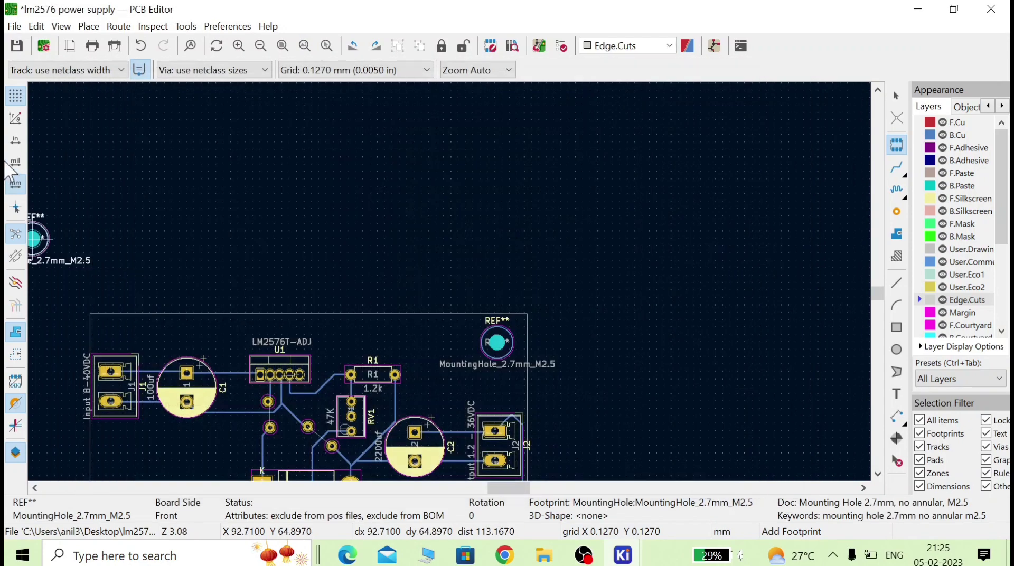
pyautogui.scroll(2, 106, 227)
pyautogui.scroll(-4, 449, 290)
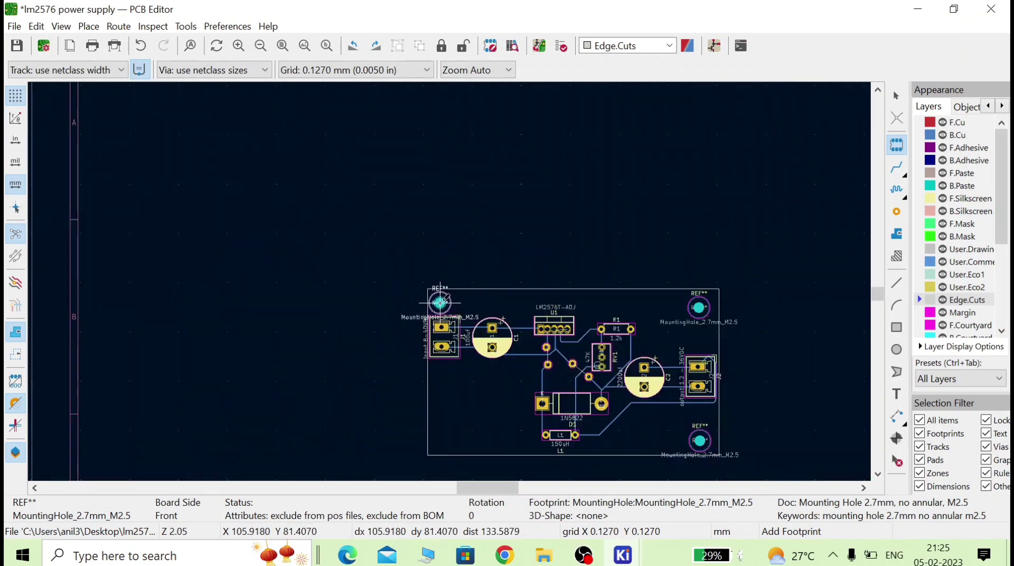
pyautogui.press('Escape')
pyautogui.press('Escape')
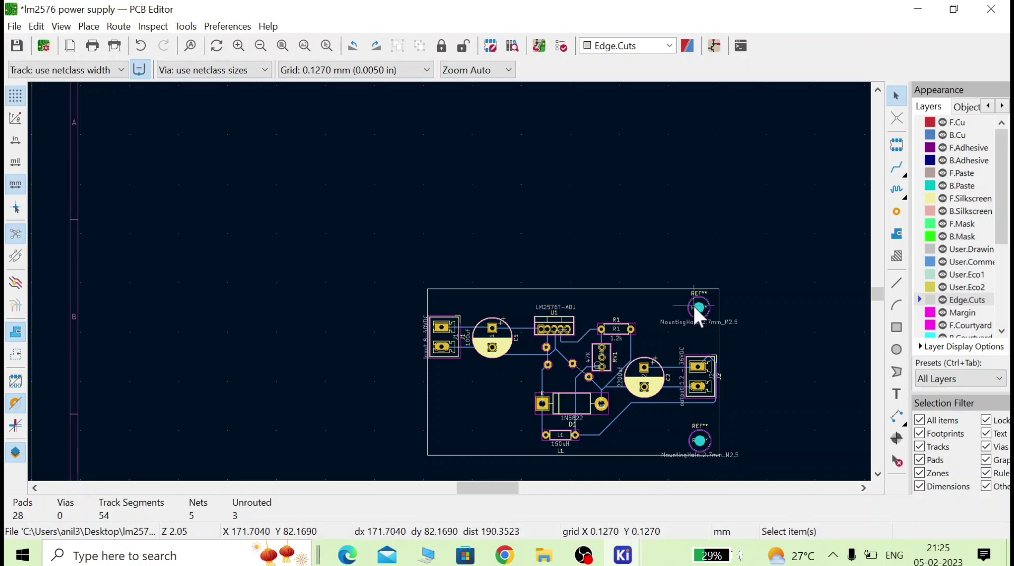
# Delete the mounting hole in the board's upper-right corner
pyautogui.click(700, 318)
pyautogui.press('Escape')
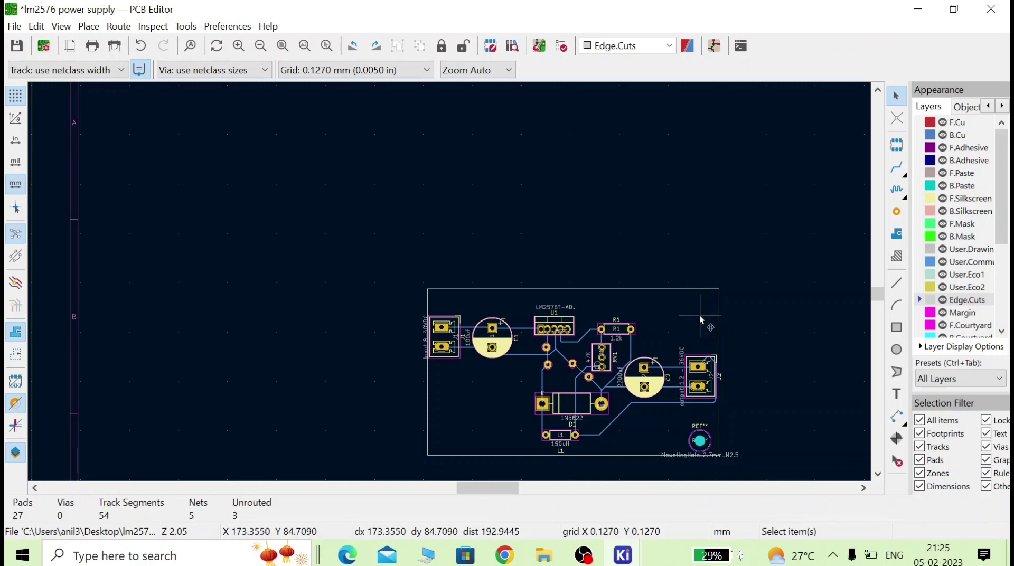
# Hide the MountingHole_2.7mm_M2.5 value text and the REF** silkscreen reference of the lower-right mounting hole
pyautogui.scroll(5, 727, 455)
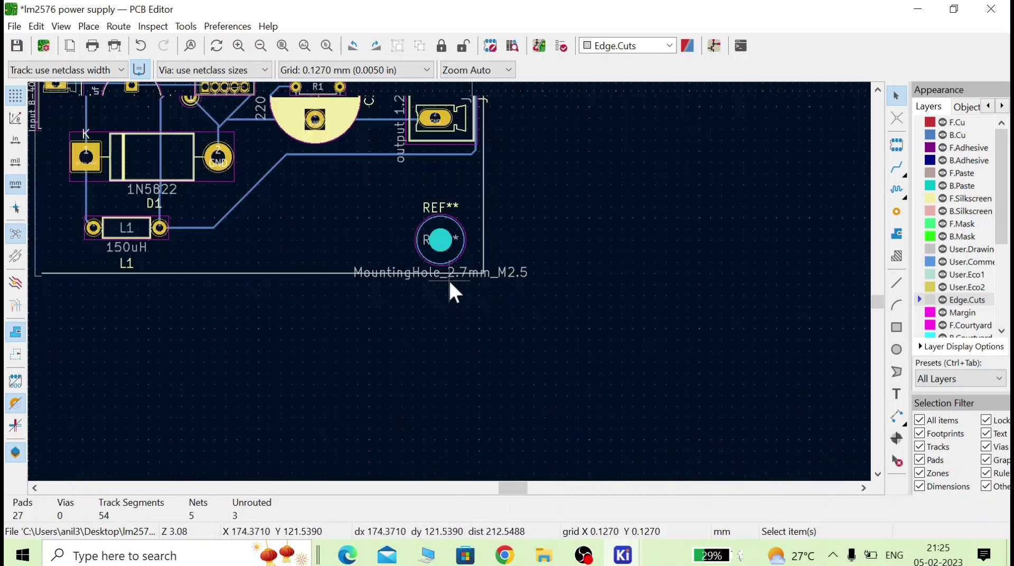
pyautogui.doubleClick(414, 271)
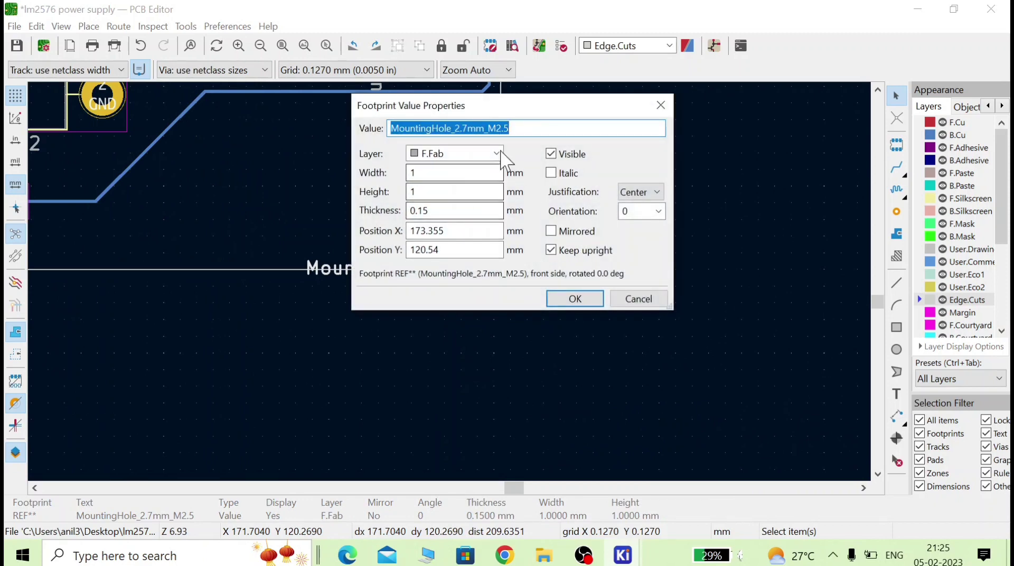
pyautogui.click(551, 153)
pyautogui.click(583, 300)
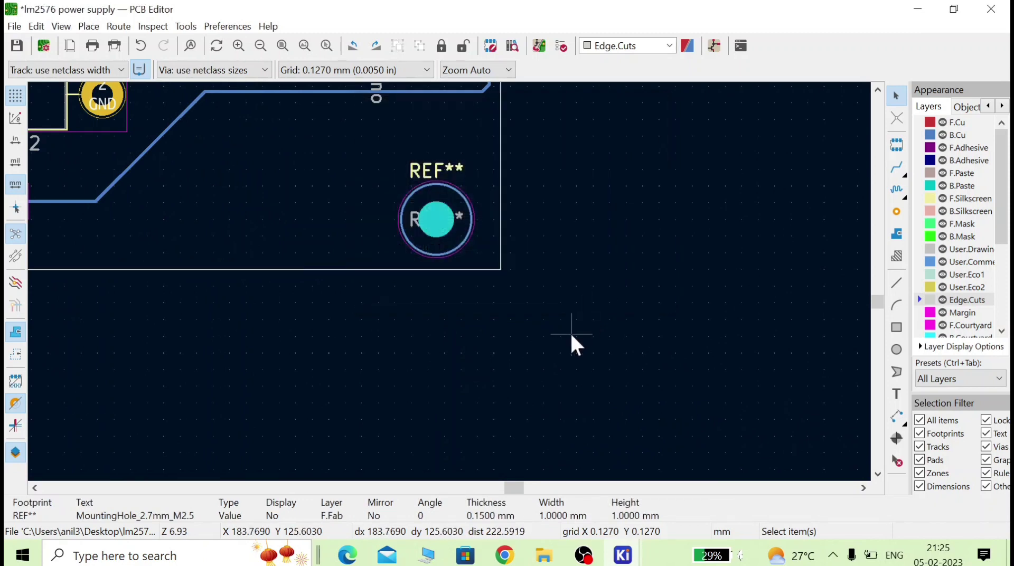
pyautogui.doubleClick(457, 170)
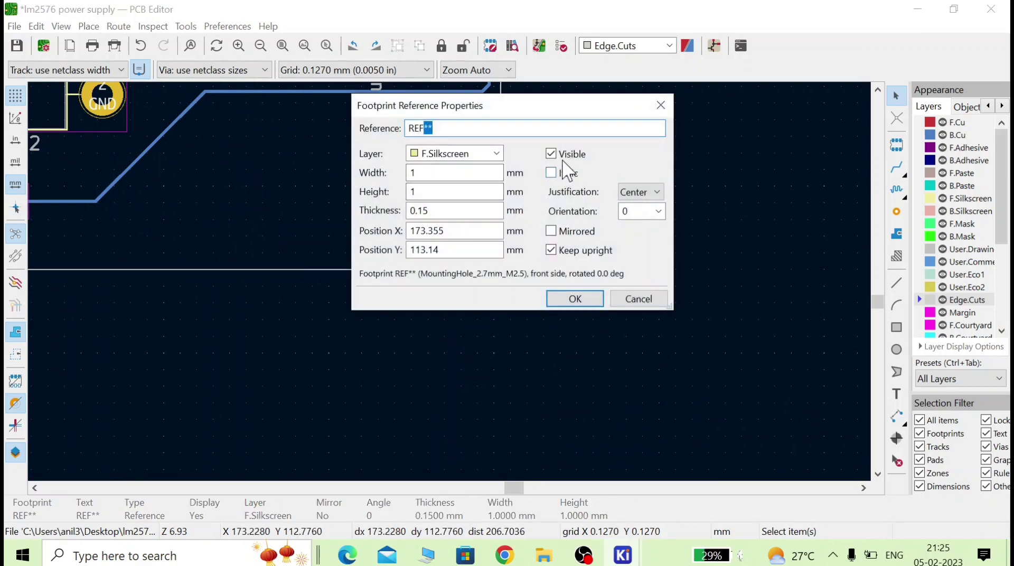
pyautogui.click(551, 153)
pyautogui.click(575, 298)
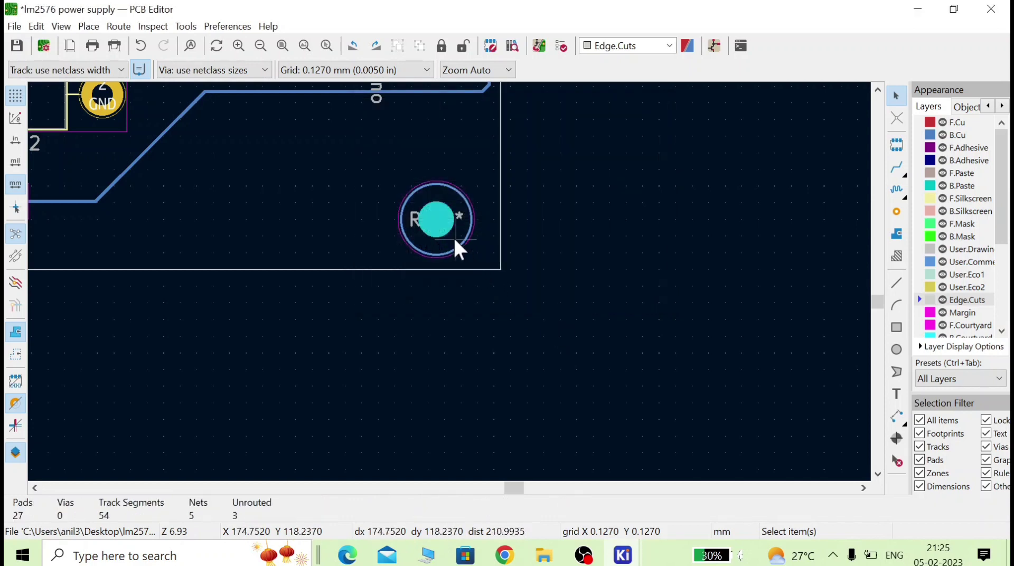
# Hide the ${REFERENCE} text on the F.Fab layer at the centre of the lower-right mounting hole
pyautogui.doubleClick(414, 217)
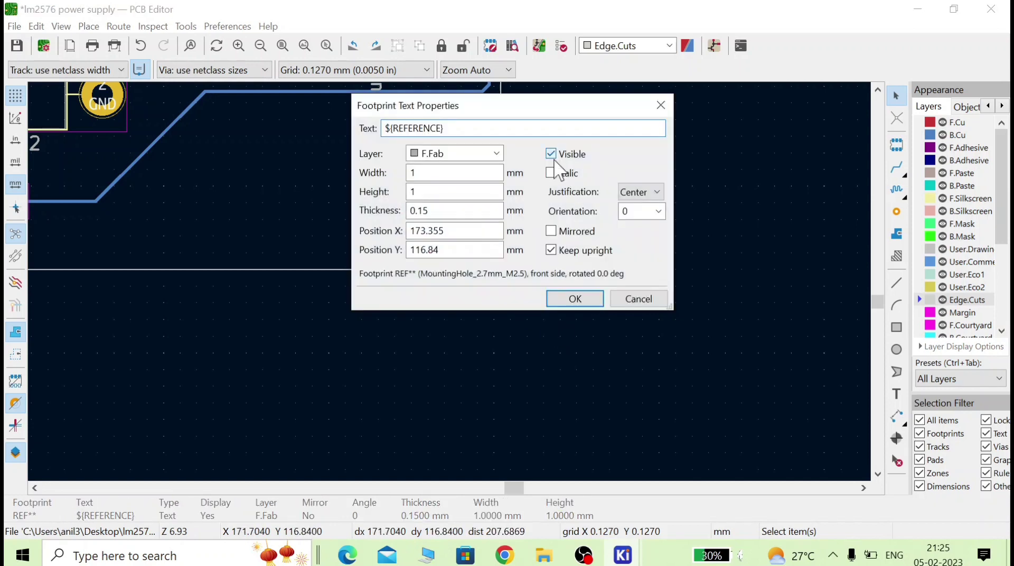
pyautogui.click(550, 154)
pyautogui.click(586, 302)
# Copy the label-free mounting hole and place the copy inside the board's upper-right corner
pyautogui.scroll(-5, 544, 295)
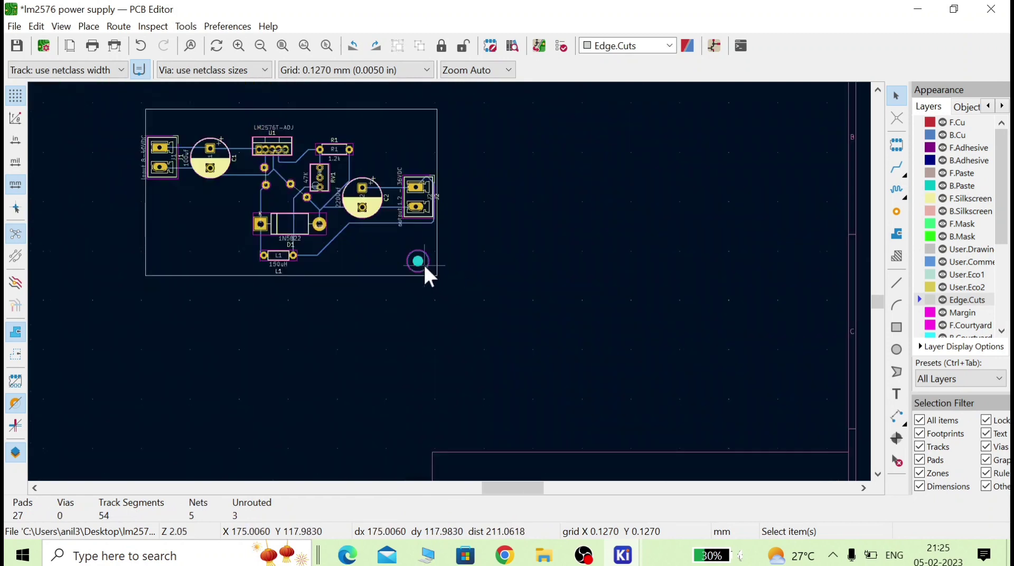
pyautogui.scroll(2, 449, 283)
pyautogui.scroll(-2, 447, 279)
pyautogui.click(449, 266)
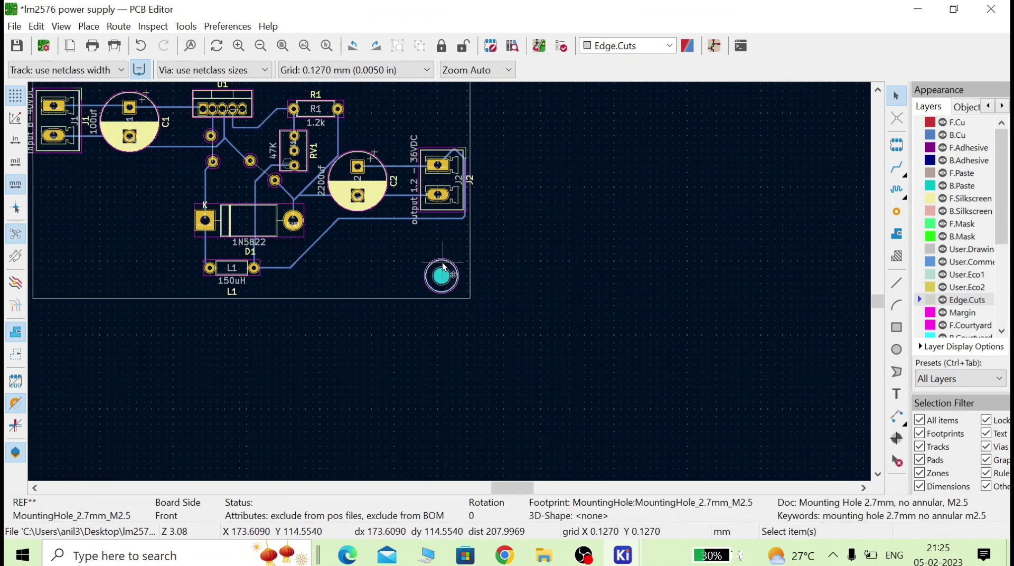
pyautogui.hotkey('ctrl', 'c')
pyautogui.hotkey('ctrl', 'v')
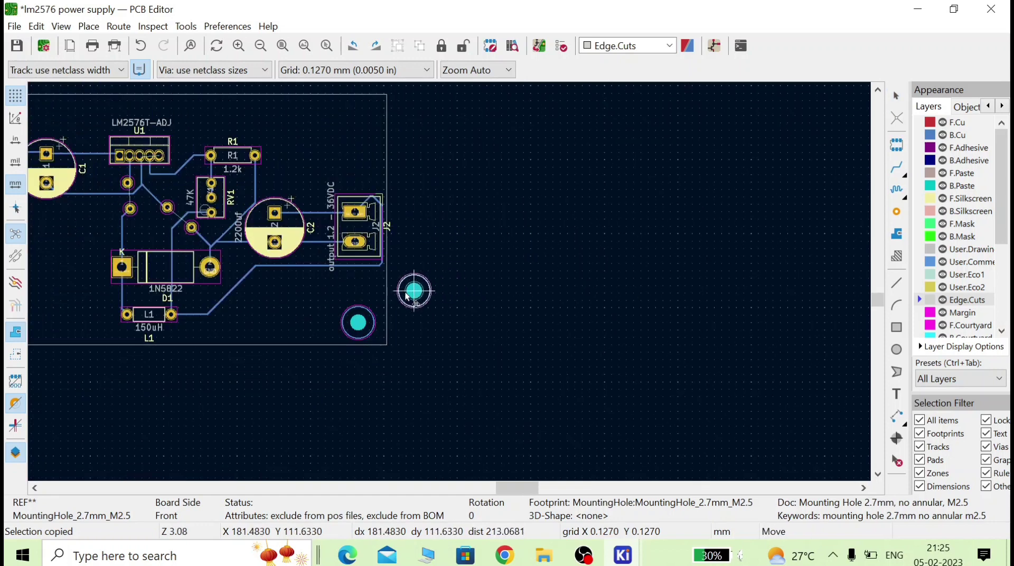
pyautogui.click(363, 119)
# Paste two more copies of the mounting hole inside the board's lower-left and upper-left corners
pyautogui.scroll(-5, 445, 288)
pyautogui.scroll(5, 433, 286)
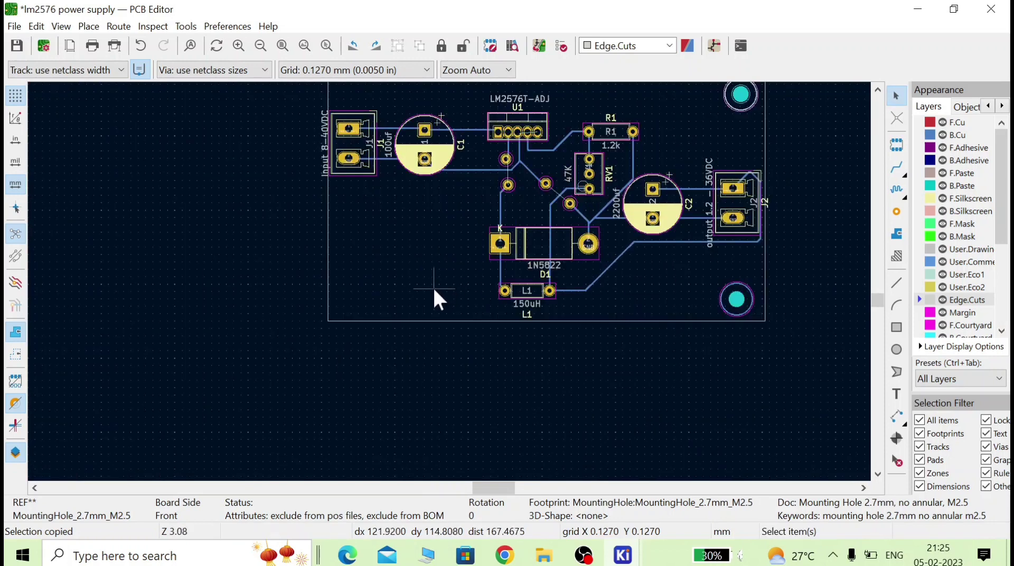
pyautogui.hotkey('ctrl', 'v')
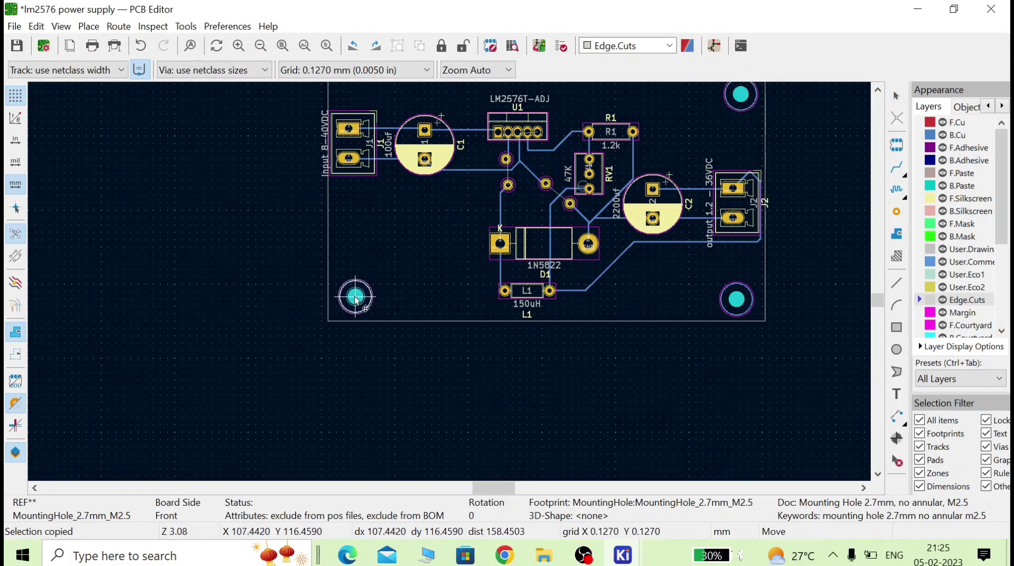
pyautogui.scroll(-4, 355, 297)
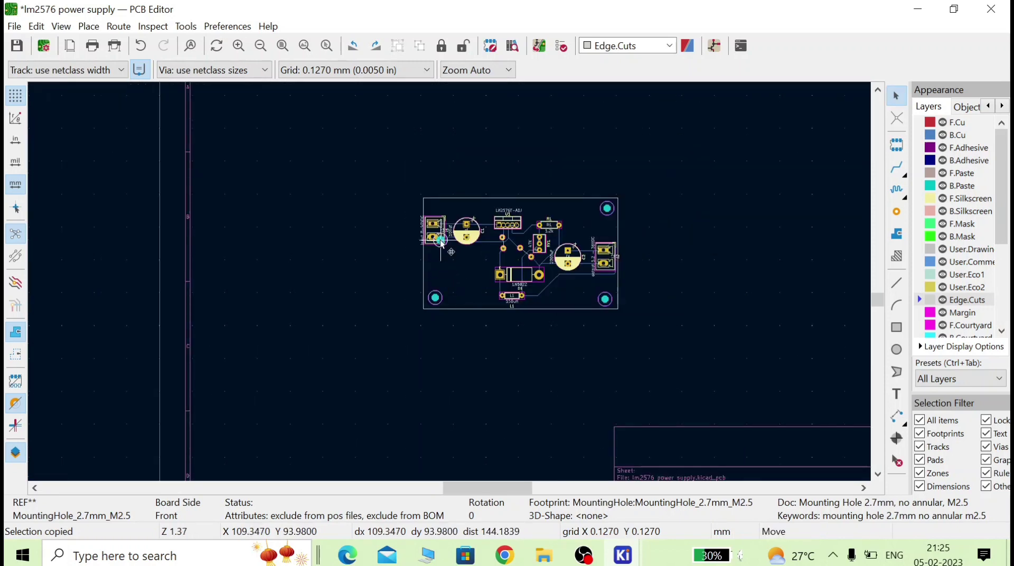
pyautogui.scroll(3, 439, 242)
pyautogui.scroll(3, 449, 282)
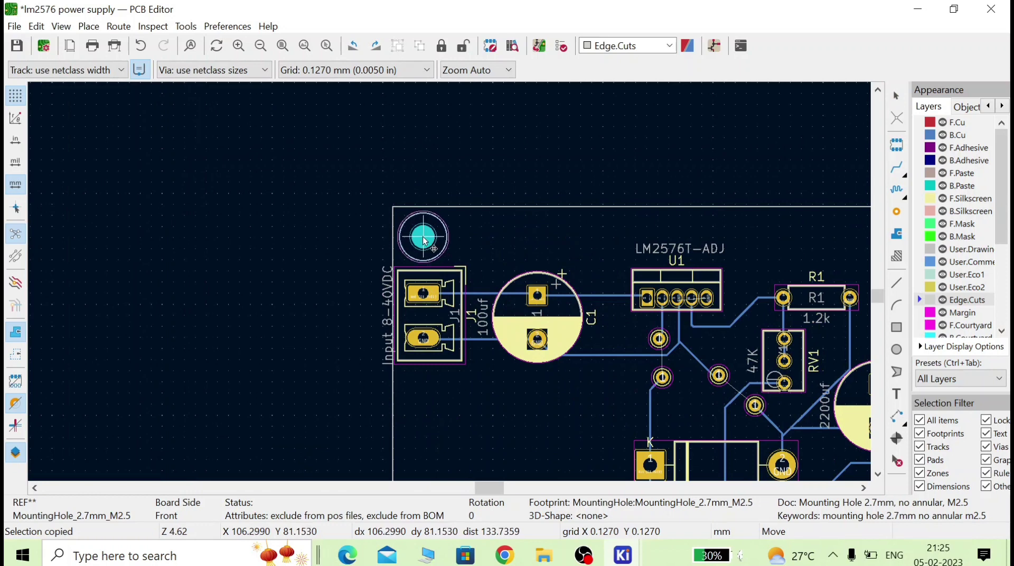
pyautogui.click(424, 241)
pyautogui.scroll(-3, 451, 301)
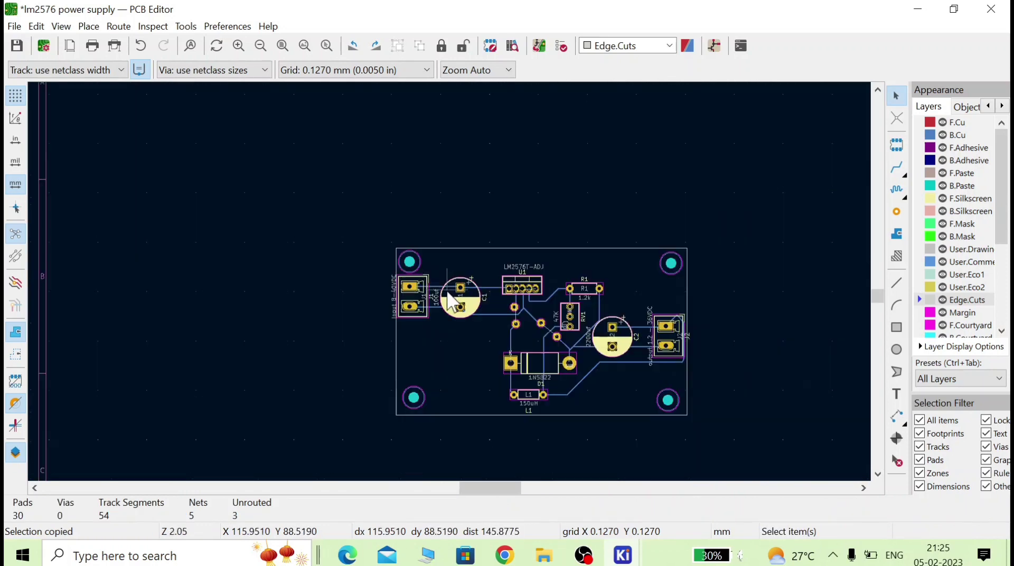
# Move input connector J1 down along the board's left edge, midway between the two left mounting holes
pyautogui.scroll(4, 439, 318)
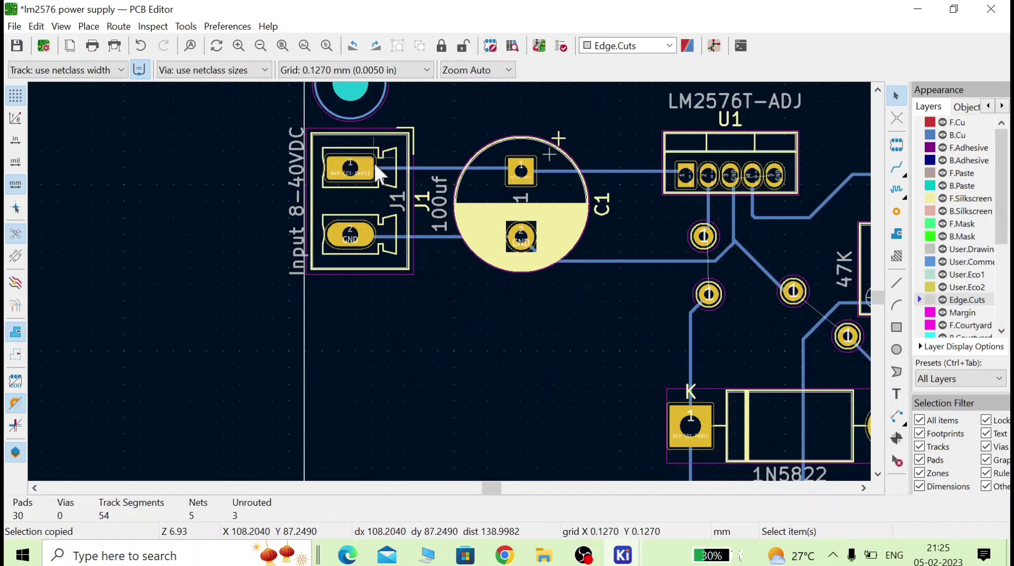
pyautogui.scroll(-4, 398, 180)
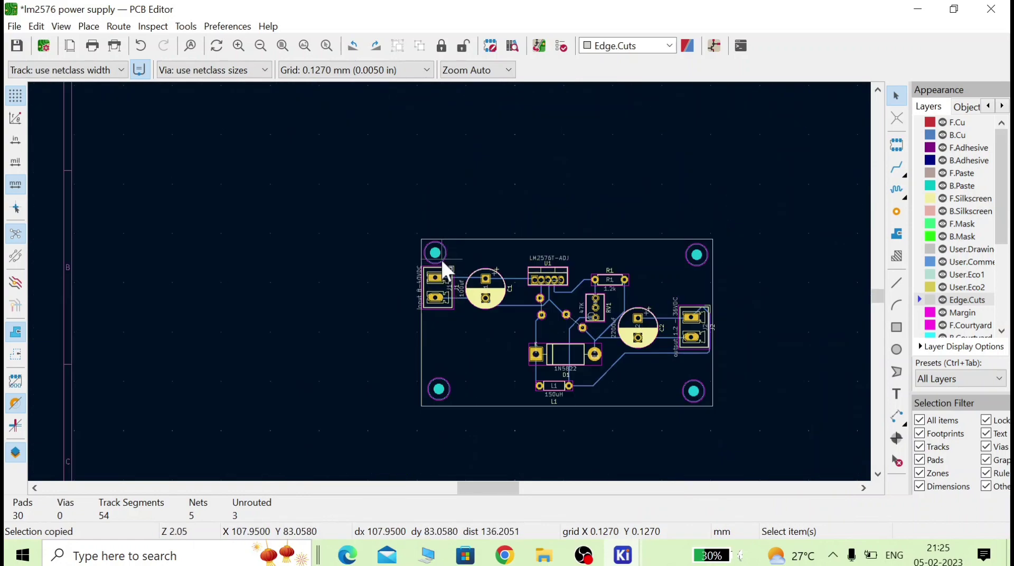
pyautogui.scroll(4, 441, 306)
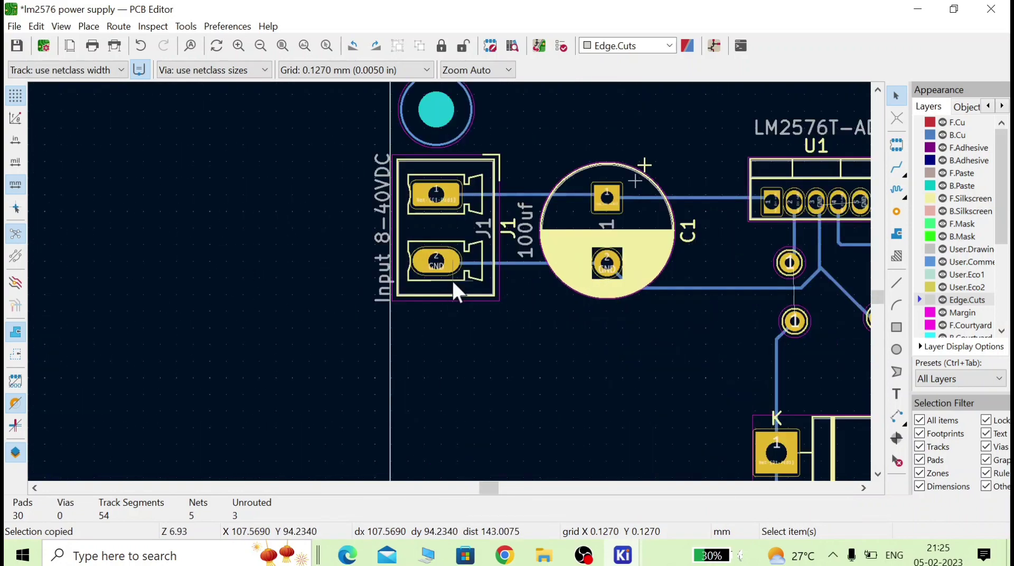
pyautogui.click(449, 275)
pyautogui.moveTo(450, 278); pyautogui.dragTo(453, 378)
pyautogui.scroll(-3, 453, 378)
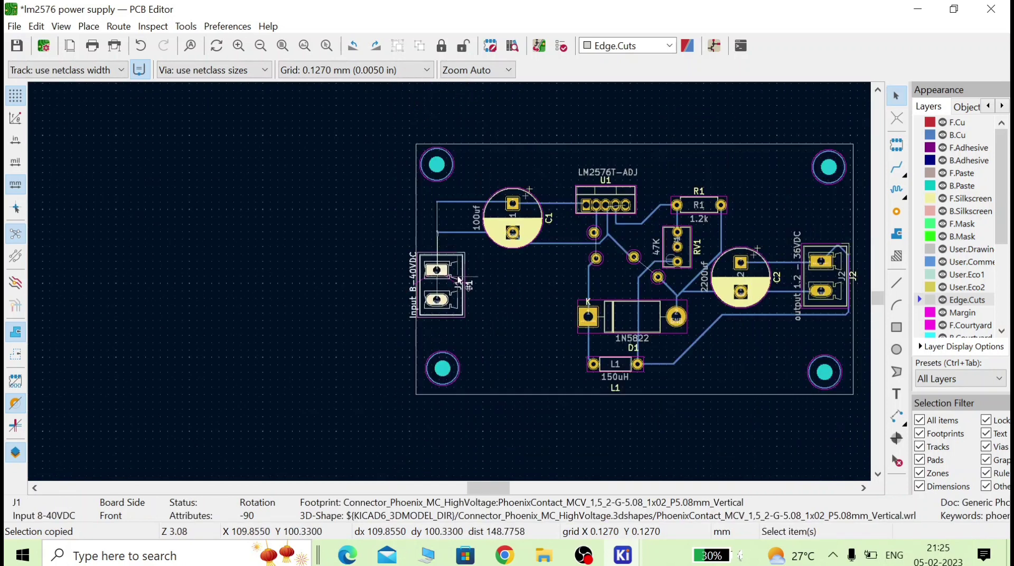
pyautogui.press('Escape')
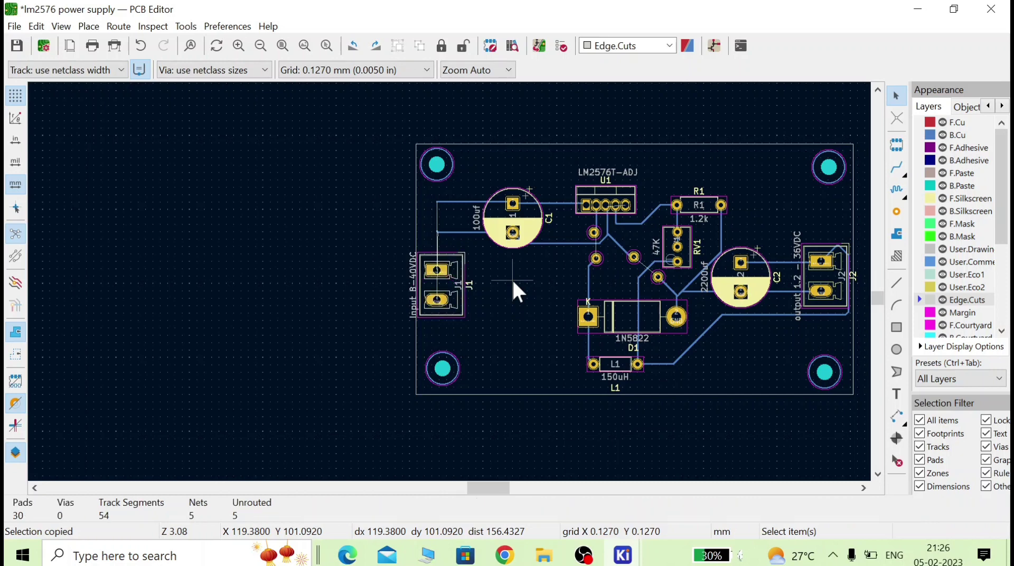
# Delete the two old horizontal track segments running from J1's former position to capacitor C1
pyautogui.click(456, 234)
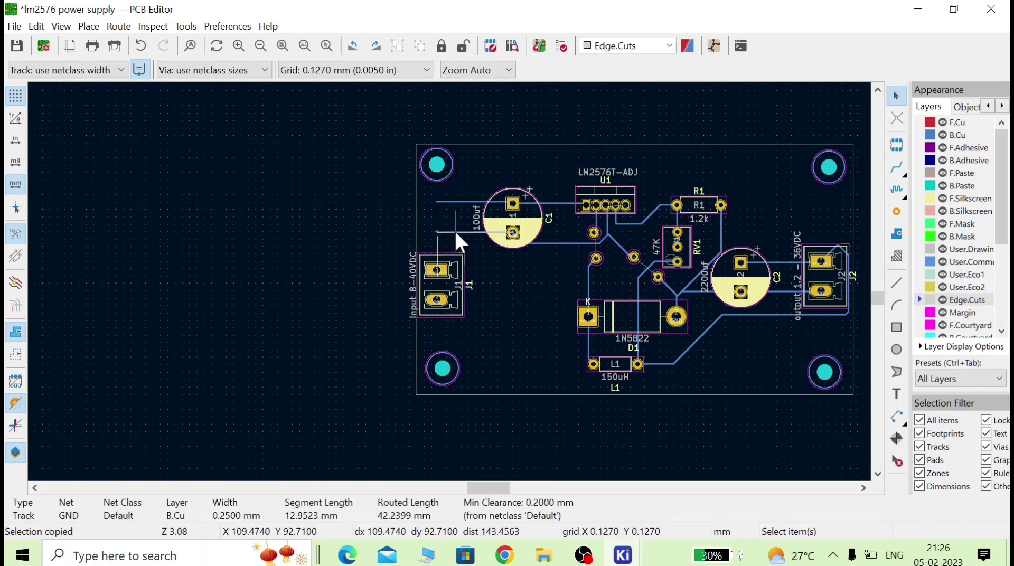
pyautogui.press('Escape')
pyautogui.click(457, 201)
pyautogui.press('Delete')
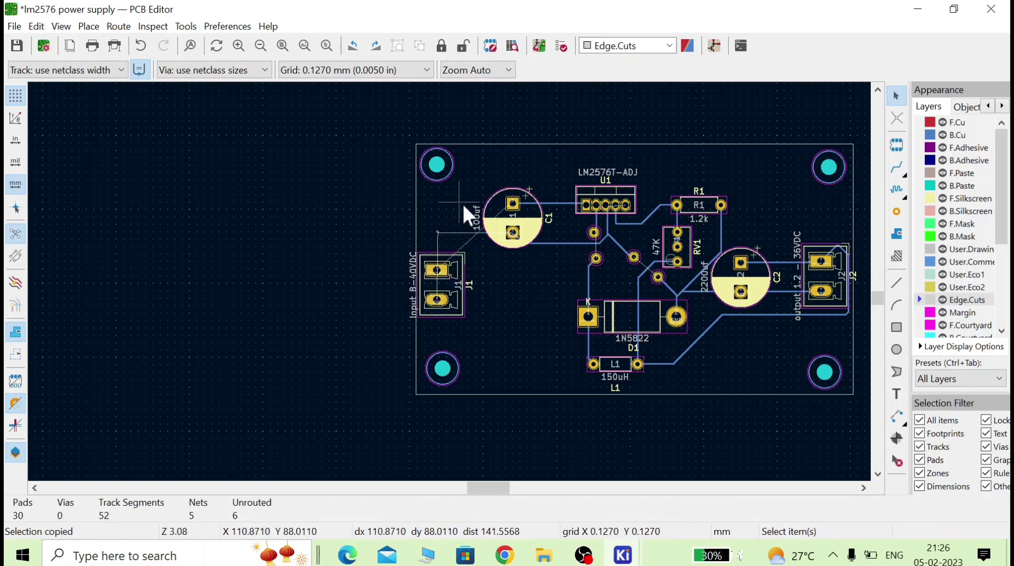
# Route a single track on B.Cu from C1 pad 1 to pad 1 of connector J1
pyautogui.click(932, 136)
pyautogui.click(896, 168)
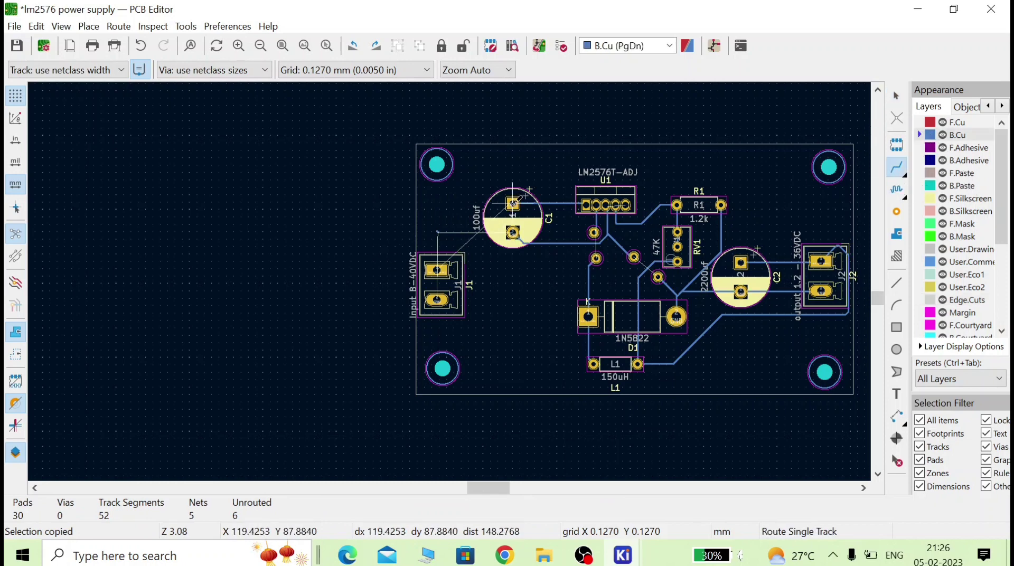
pyautogui.click(512, 203)
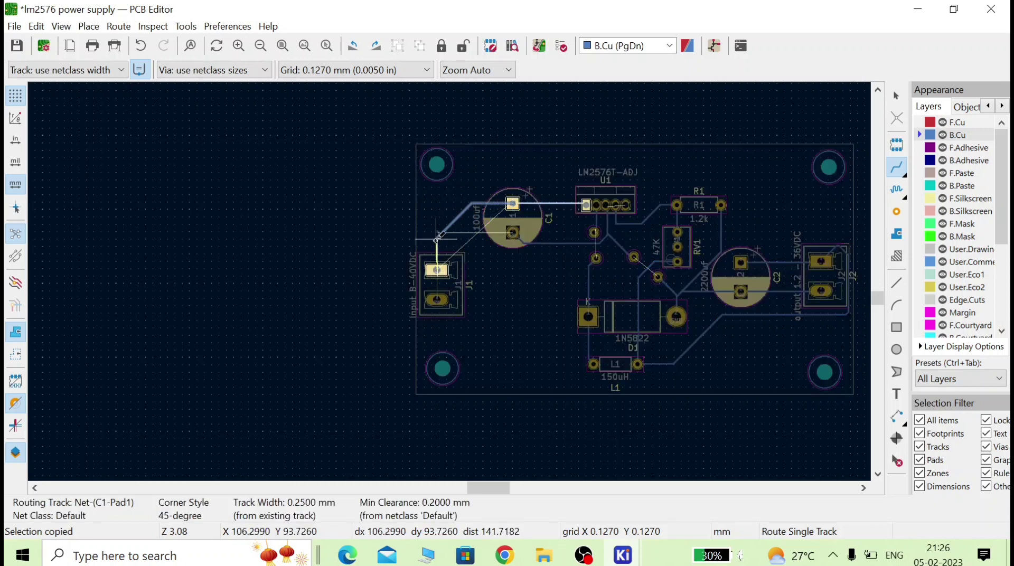
pyautogui.click(437, 270)
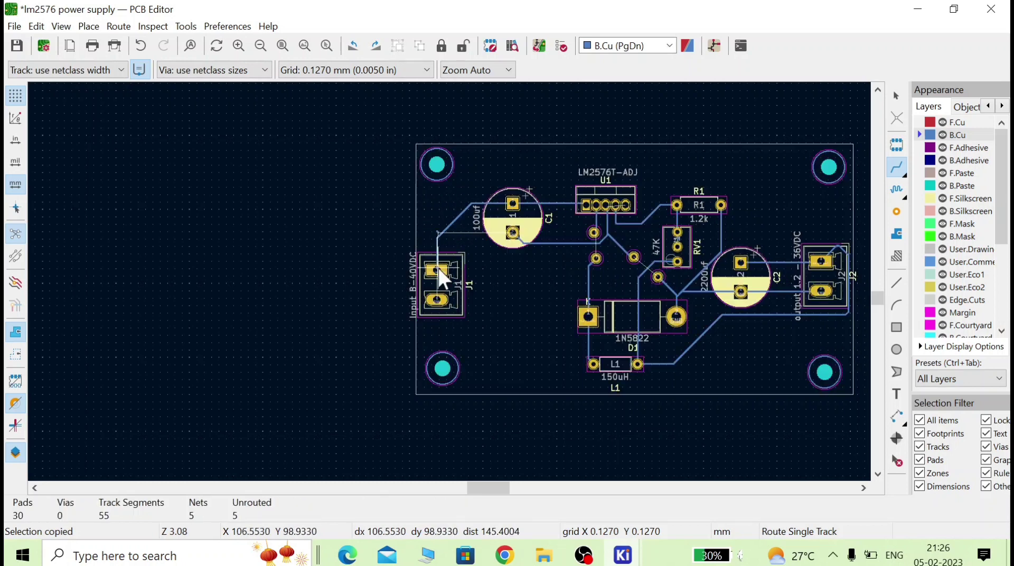
# Route the GND track on B.Cu from J1 pad 2 to C1 pad 2
pyautogui.click(437, 299)
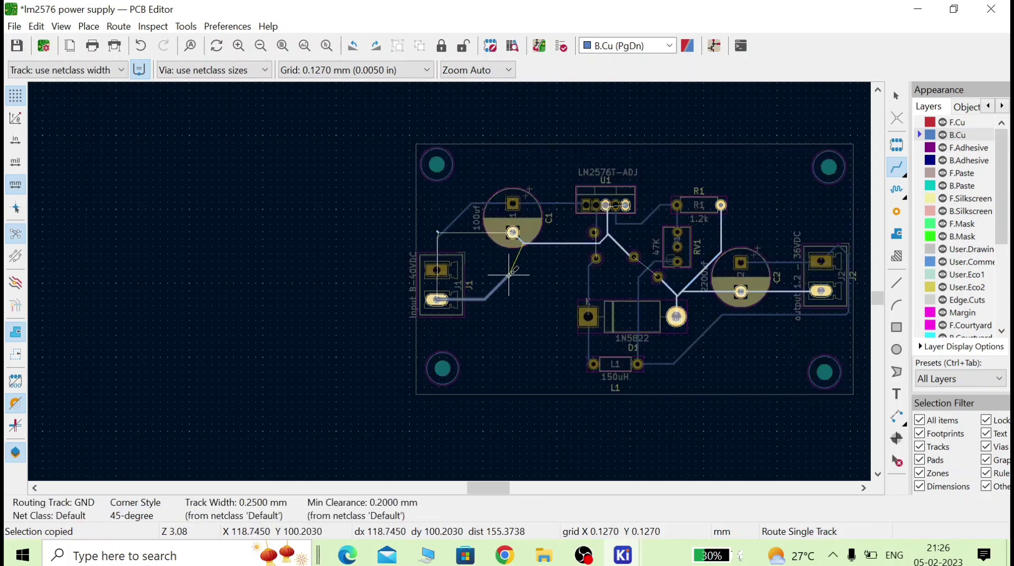
pyautogui.click(513, 233)
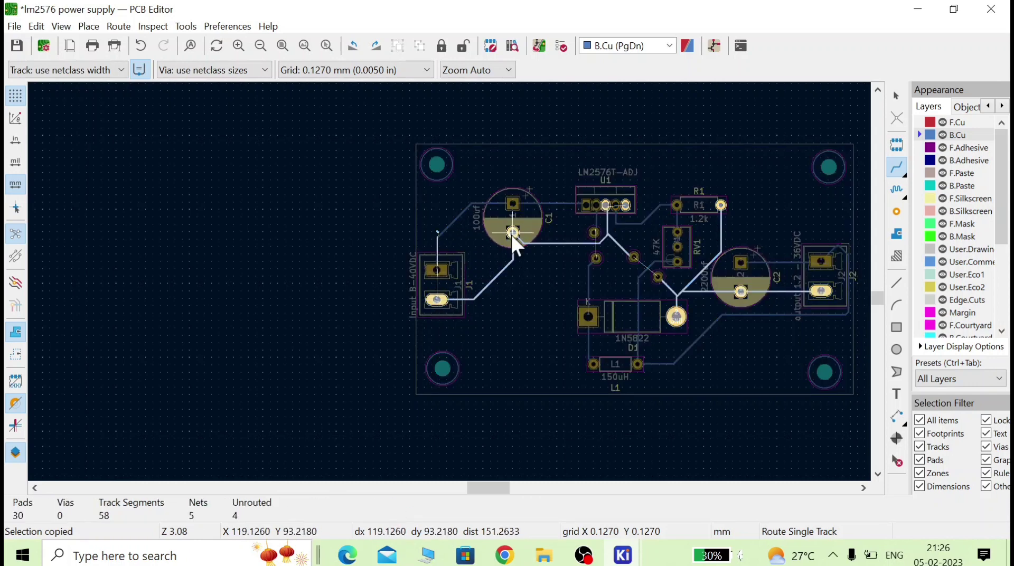
pyautogui.press('Escape')
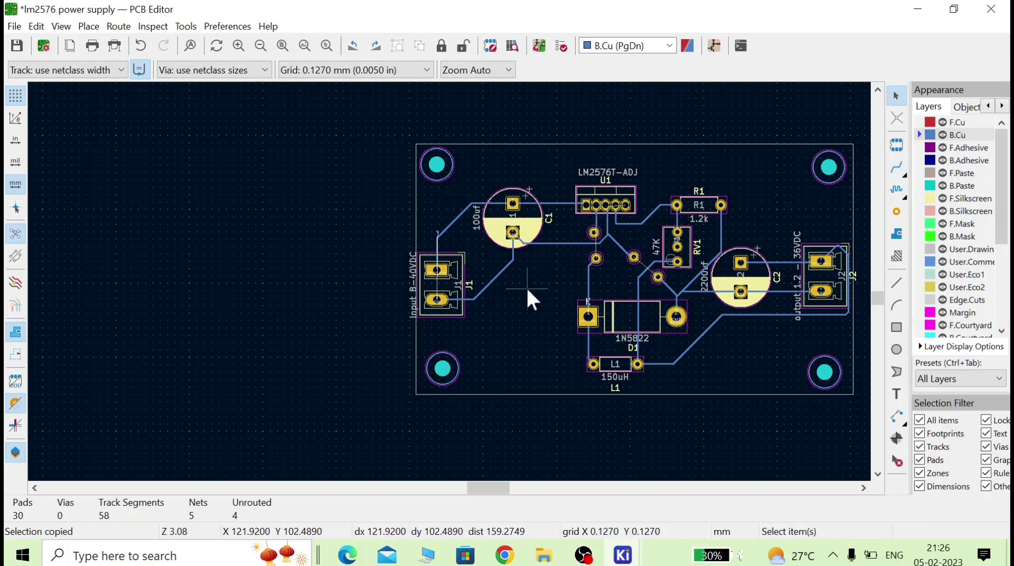
# Delete the short leftover track stub above J1 pad 1, beside the new diagonal track
pyautogui.scroll(3, 450, 267)
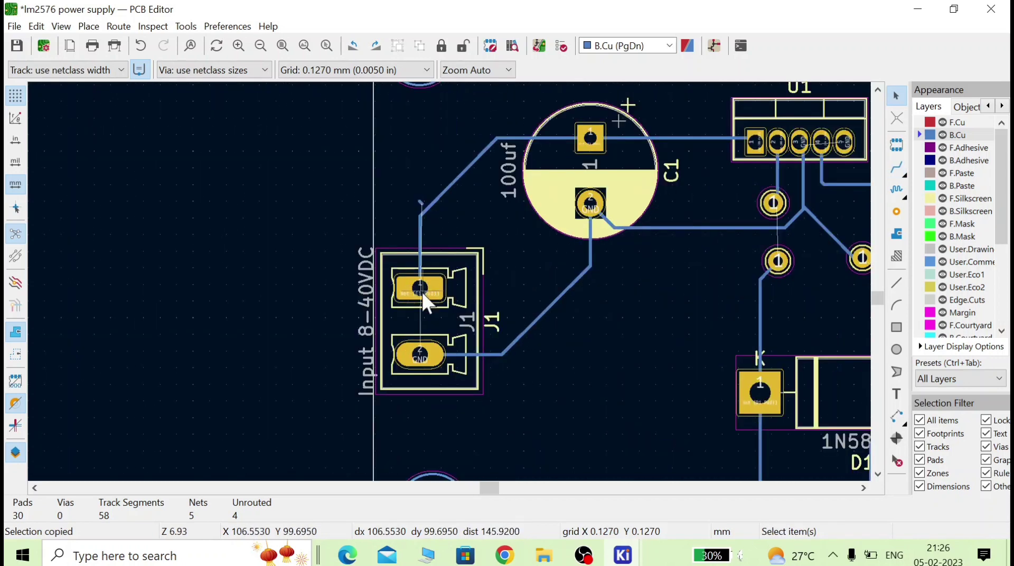
pyautogui.click(422, 322)
pyautogui.click(438, 210)
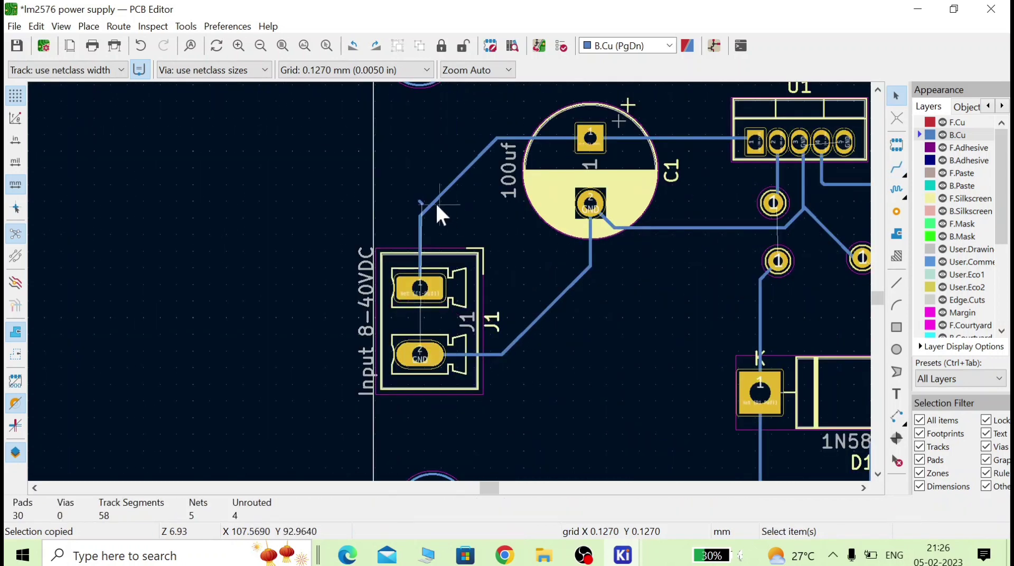
pyautogui.click(419, 201)
pyautogui.press('Escape')
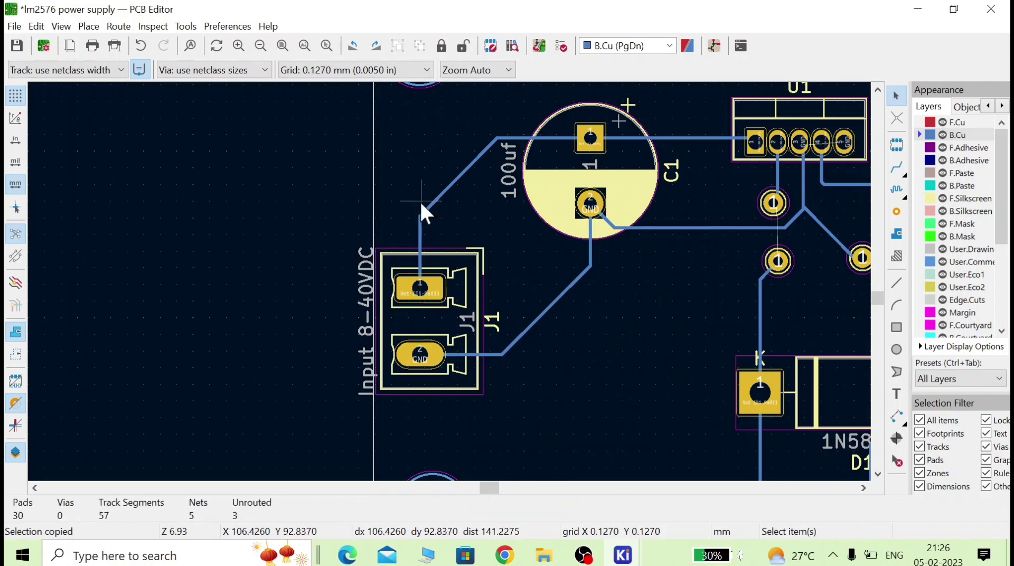
# Set the diagonal GND track segment between J1 pad 2 and C1 pad 2 to 1 mm width, updating the connected pad's net
pyautogui.scroll(-5, 449, 280)
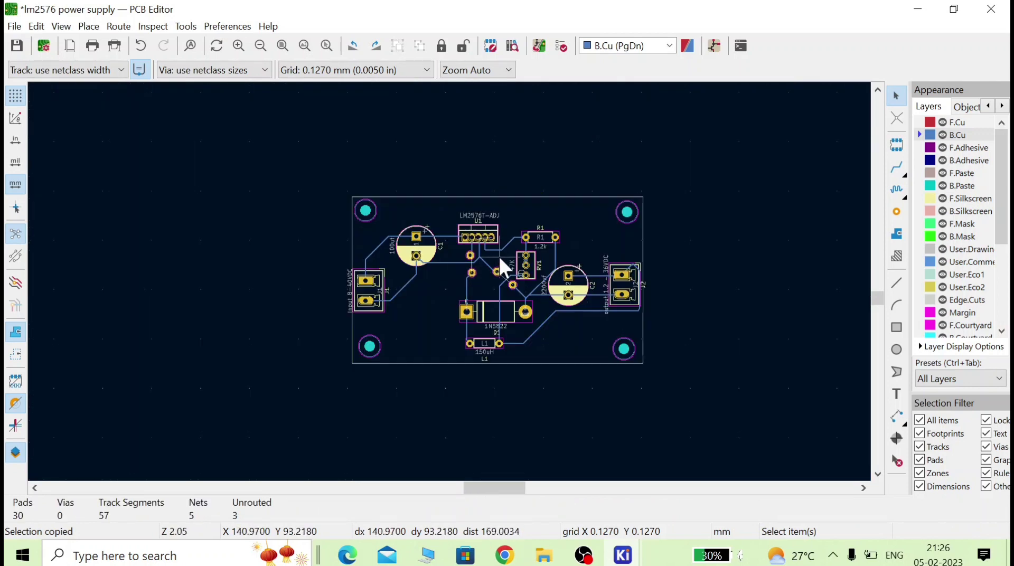
pyautogui.scroll(5, 541, 283)
pyautogui.scroll(-3, 444, 286)
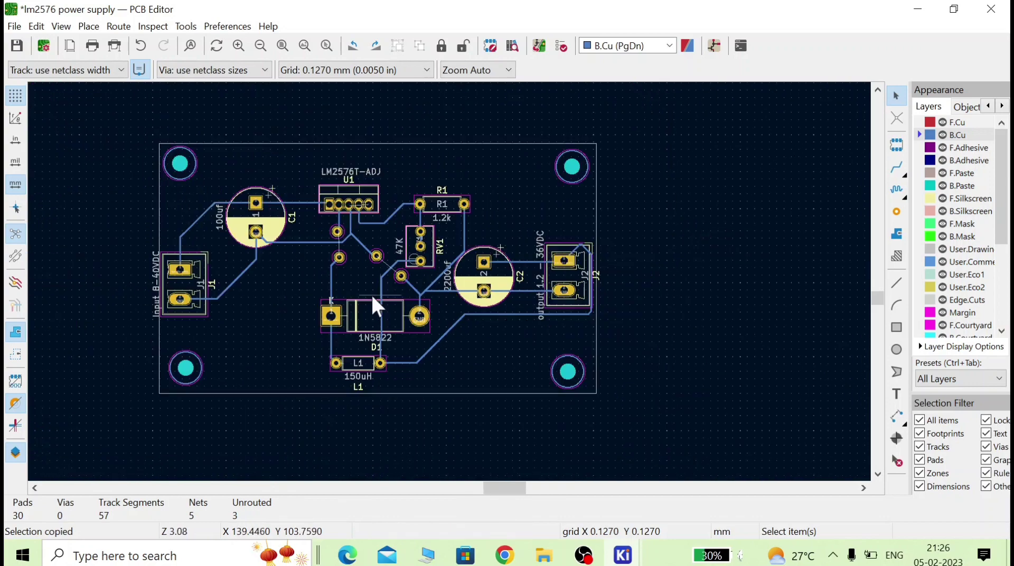
pyautogui.scroll(1, 448, 280)
pyautogui.scroll(-3, 449, 280)
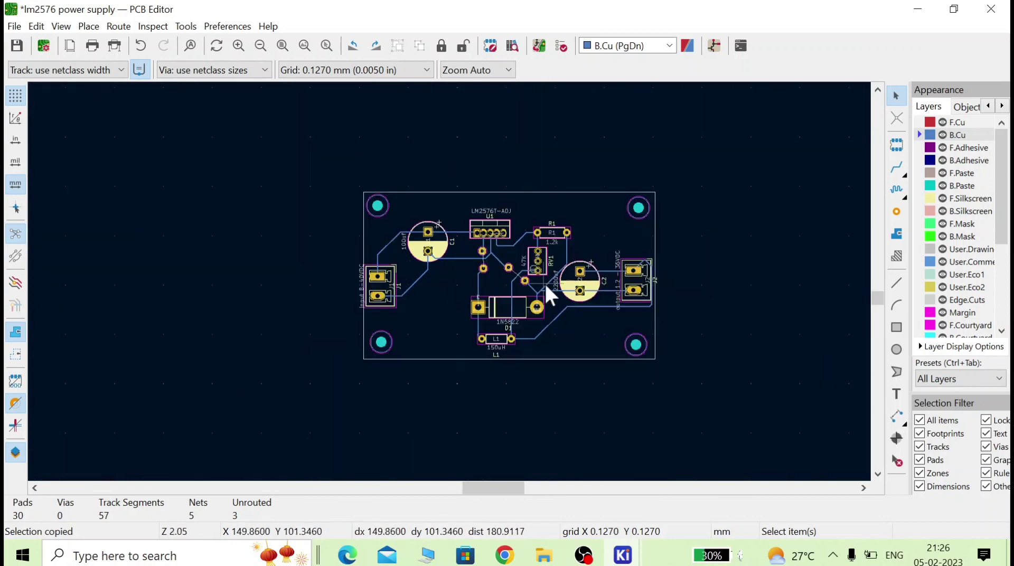
pyautogui.scroll(1, 585, 306)
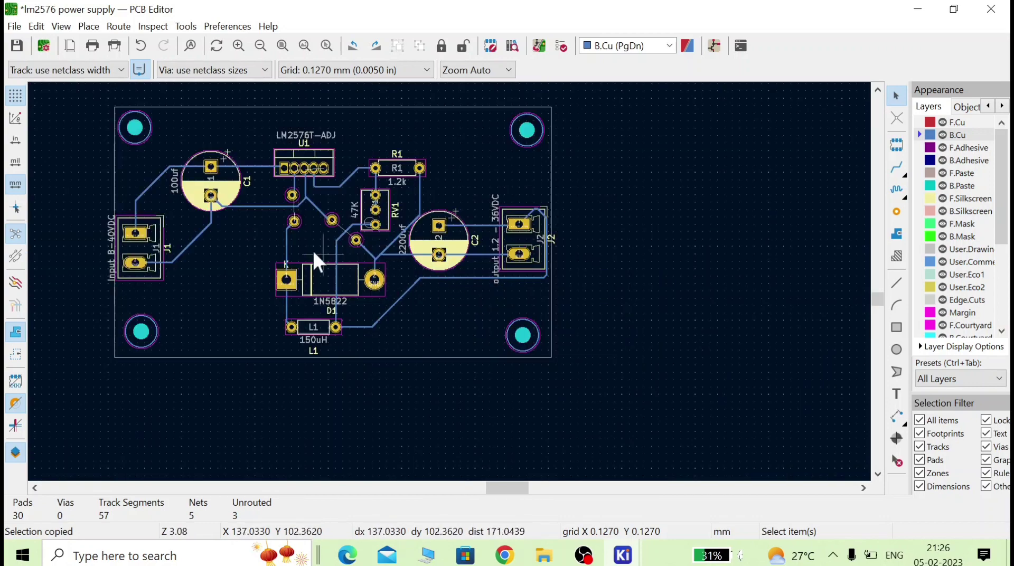
pyautogui.doubleClick(191, 244)
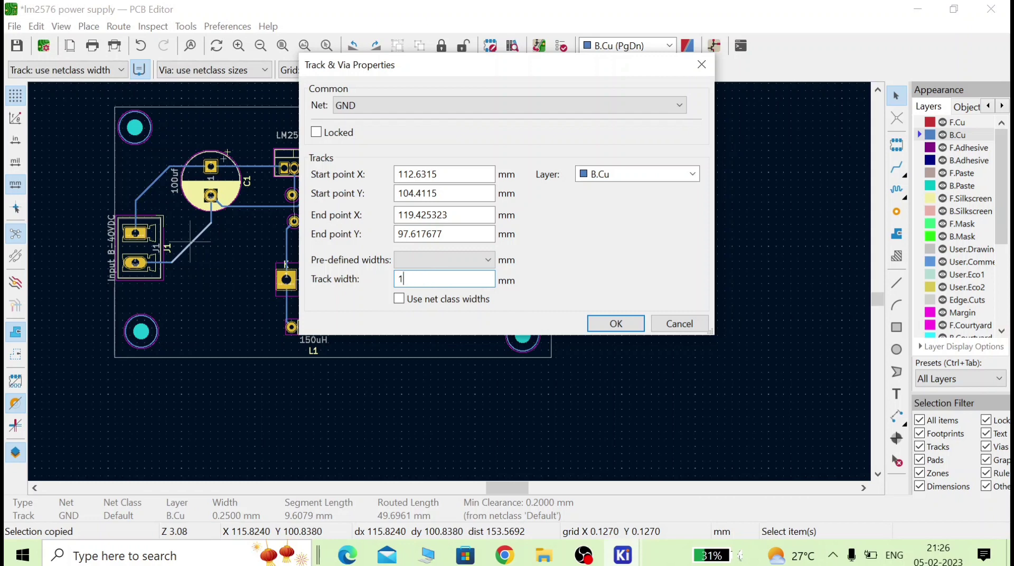
pyautogui.click(630, 327)
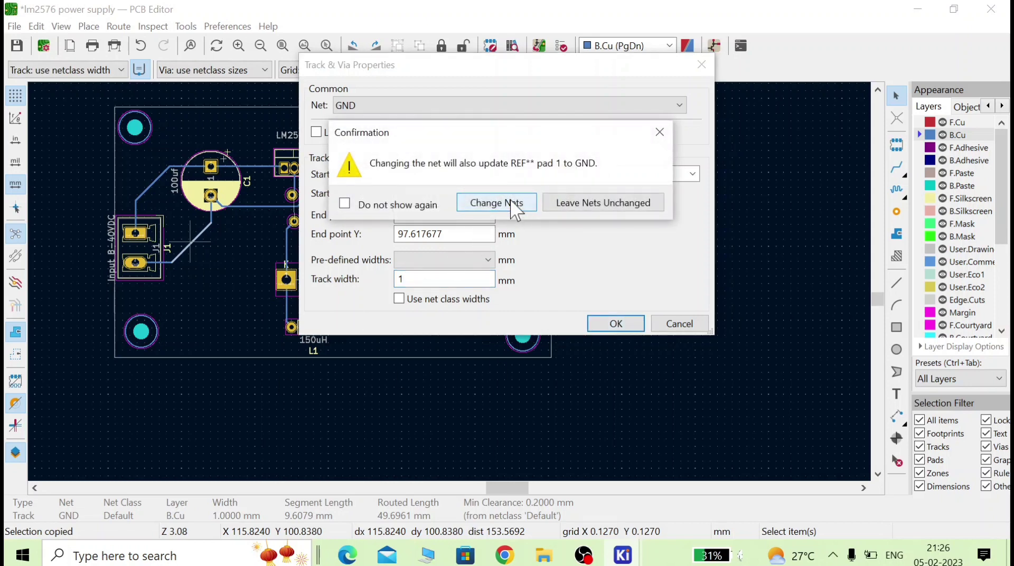
pyautogui.click(520, 206)
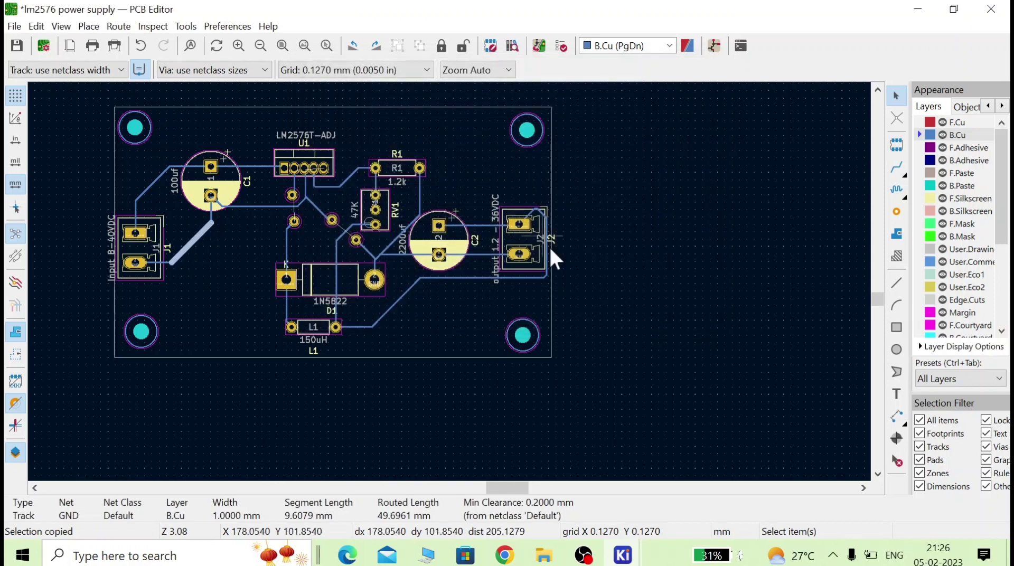
pyautogui.click(216, 276)
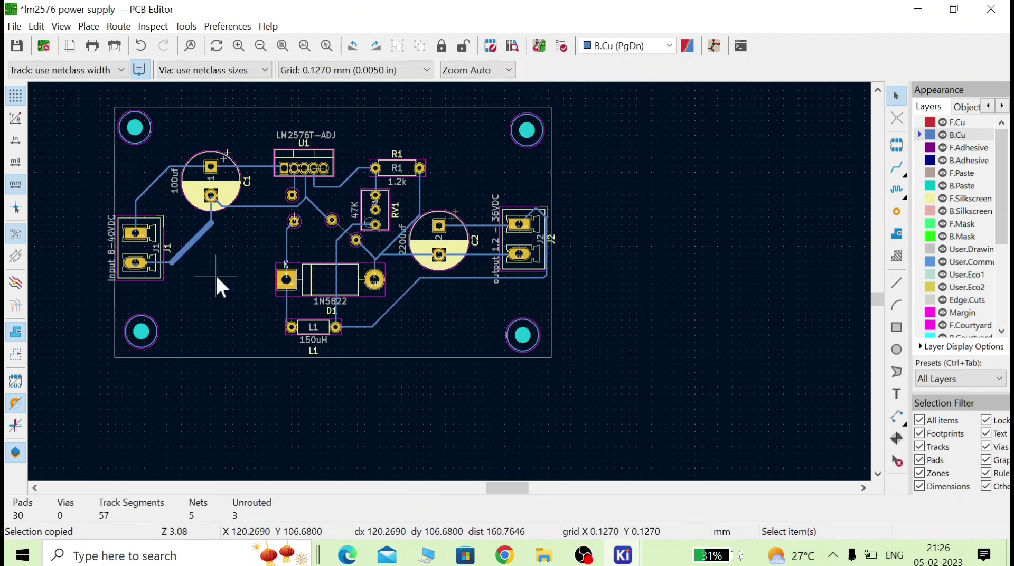
# Widen the short GND track segment between the 1 mm diagonal and J1 pad 2 to match the diagonal
pyautogui.click(205, 232)
pyautogui.scroll(2, 205, 232)
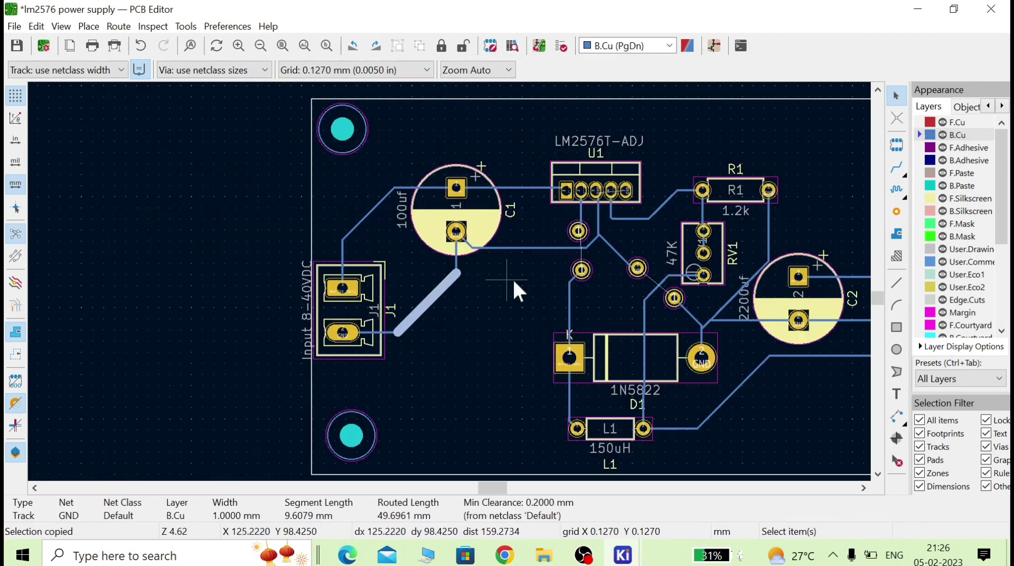
pyautogui.moveTo(457, 272); pyautogui.dragTo(447, 294)
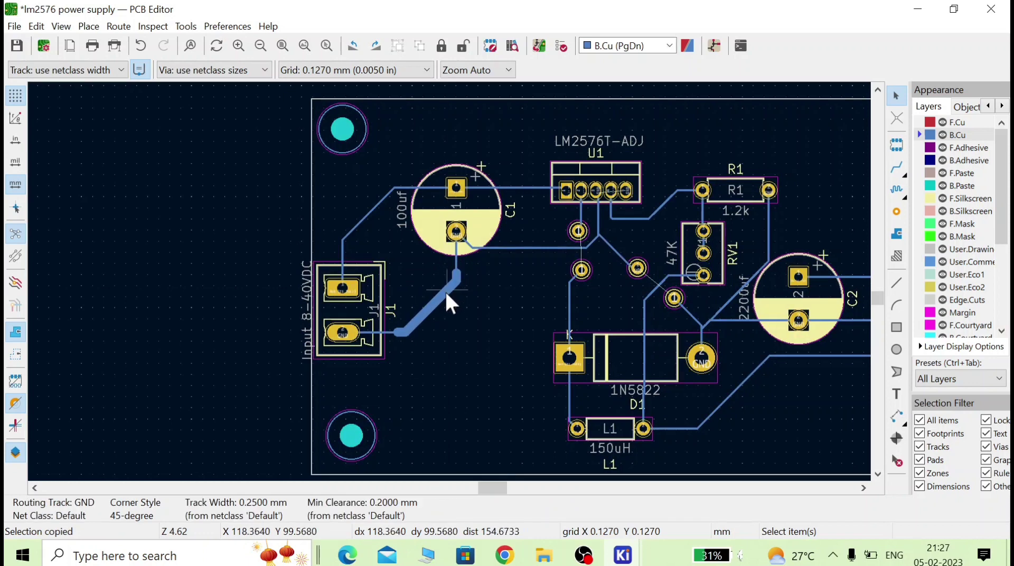
pyautogui.click(400, 334)
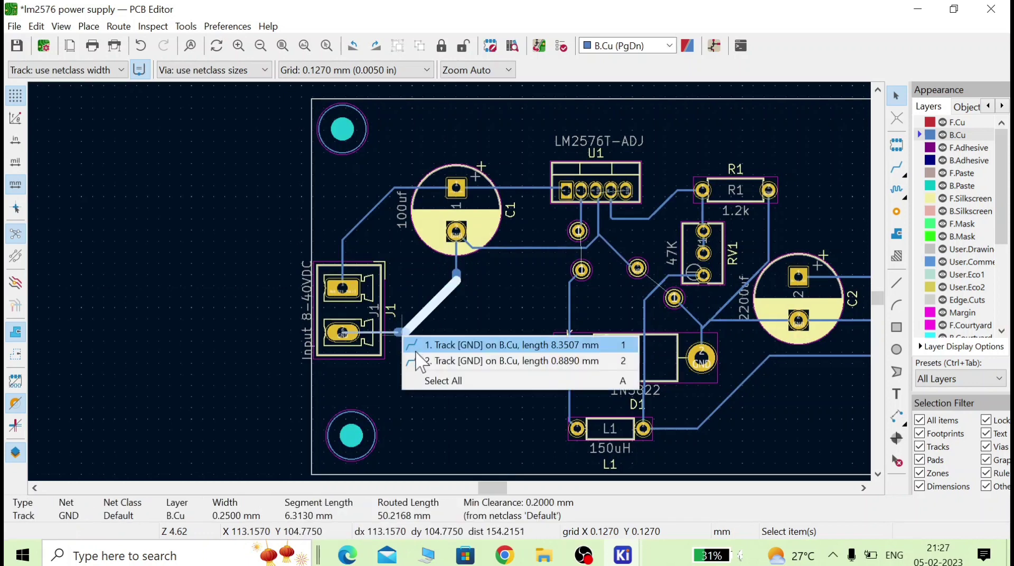
pyautogui.click(439, 361)
pyautogui.hotkey('ctrl', 'c')
pyautogui.moveTo(395, 332); pyautogui.dragTo(360, 335)
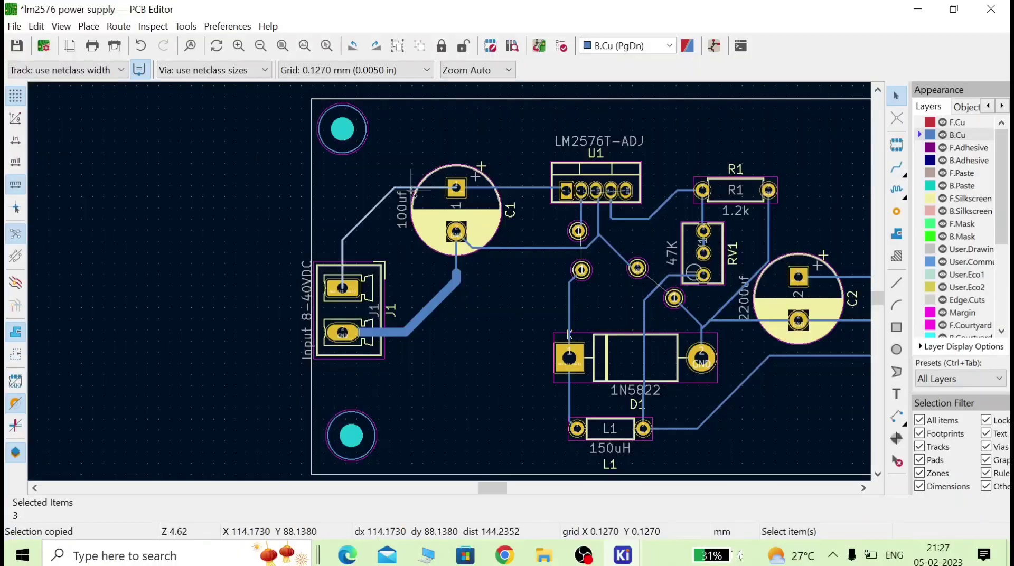
# Widen the remaining B.Cu tracks across the board to match the thick GND track, and save the board
pyautogui.press('e')
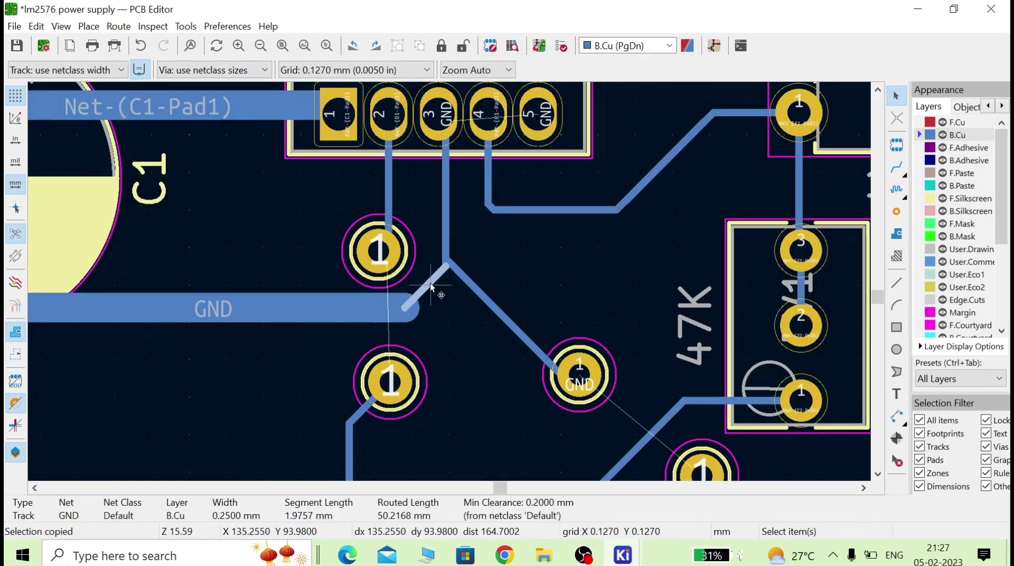
pyautogui.press('e')
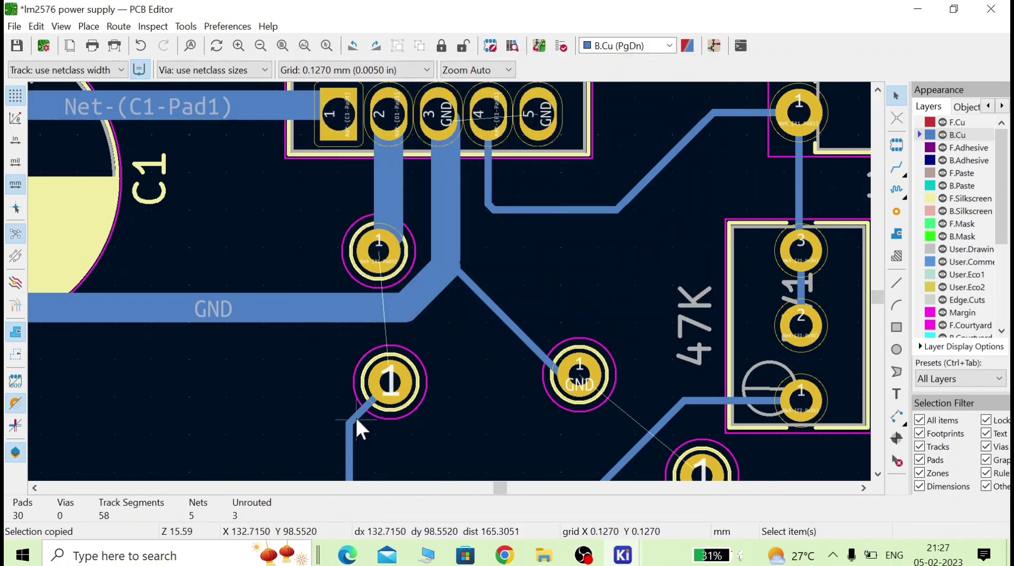
pyautogui.press('Home')
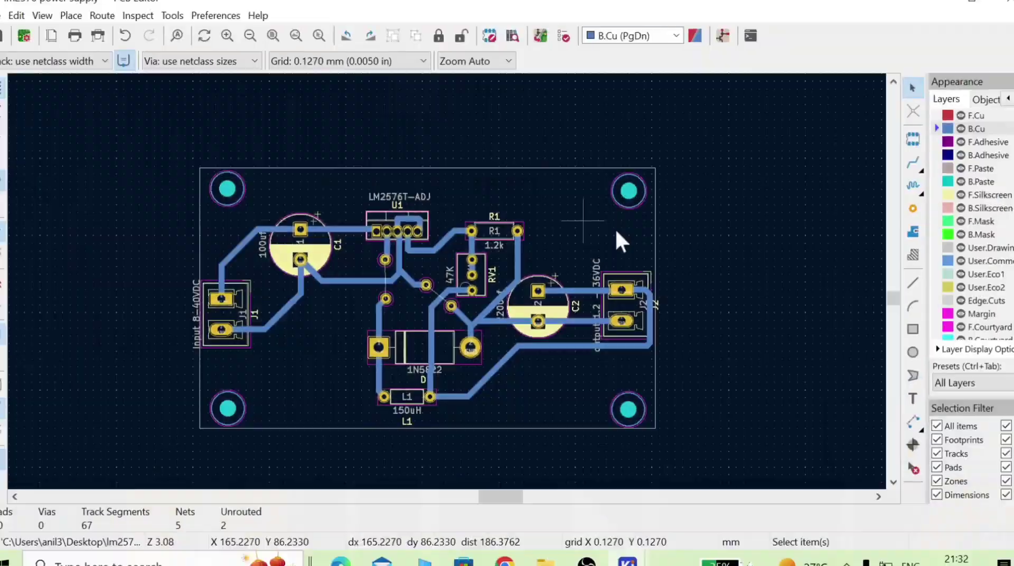
pyautogui.click(2, 37)
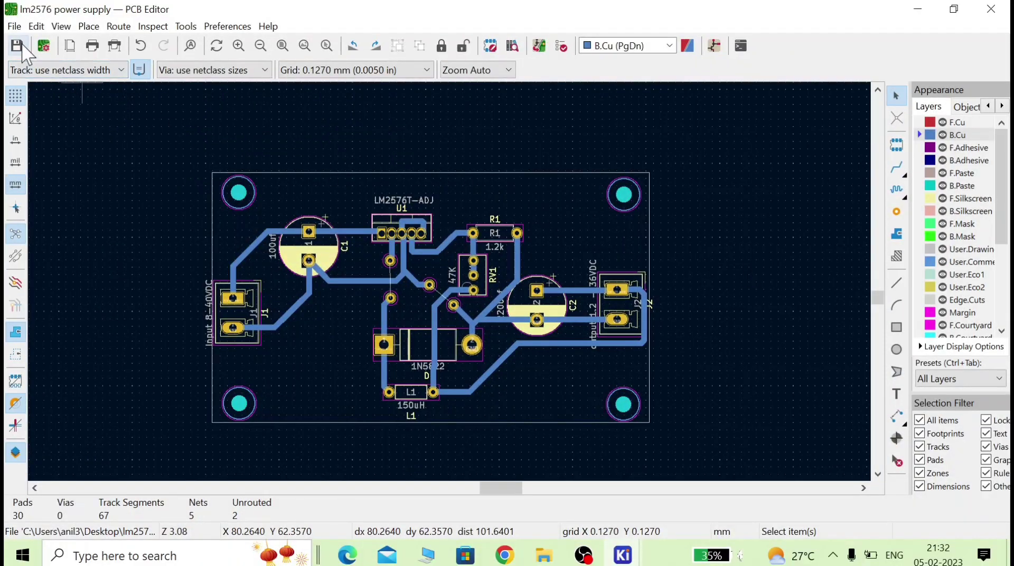
# Open the board in the 3D Viewer and examine the component placement from several angles
pyautogui.click(60, 26)
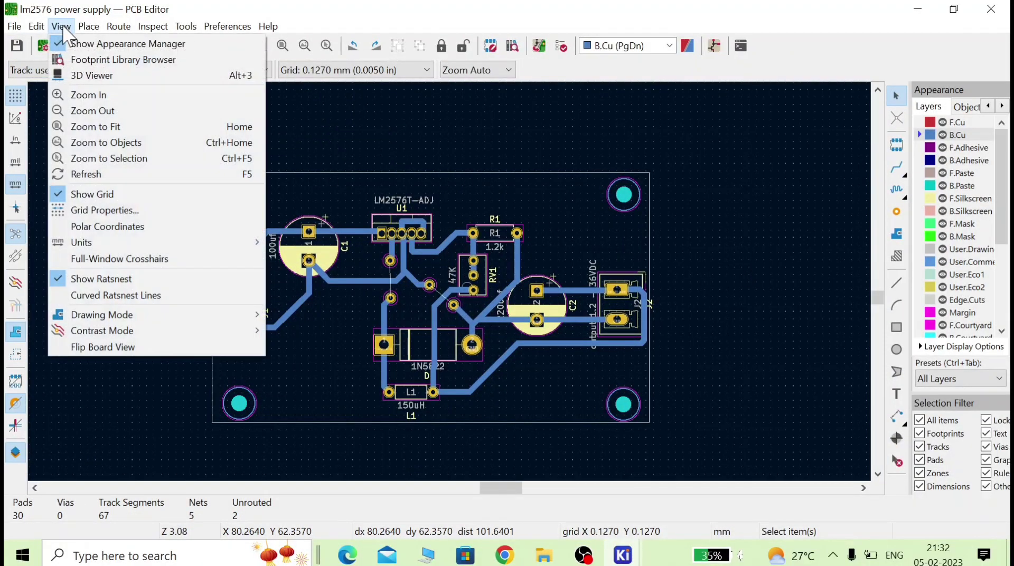
pyautogui.click(103, 79)
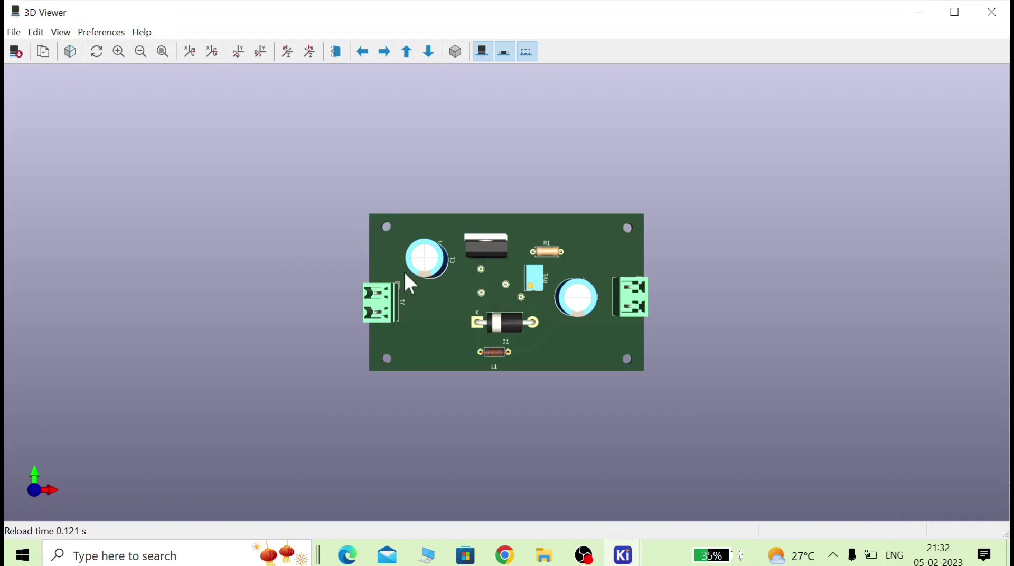
pyautogui.moveTo(437, 342); pyautogui.dragTo(541, 311)
pyautogui.scroll(3, 542, 317)
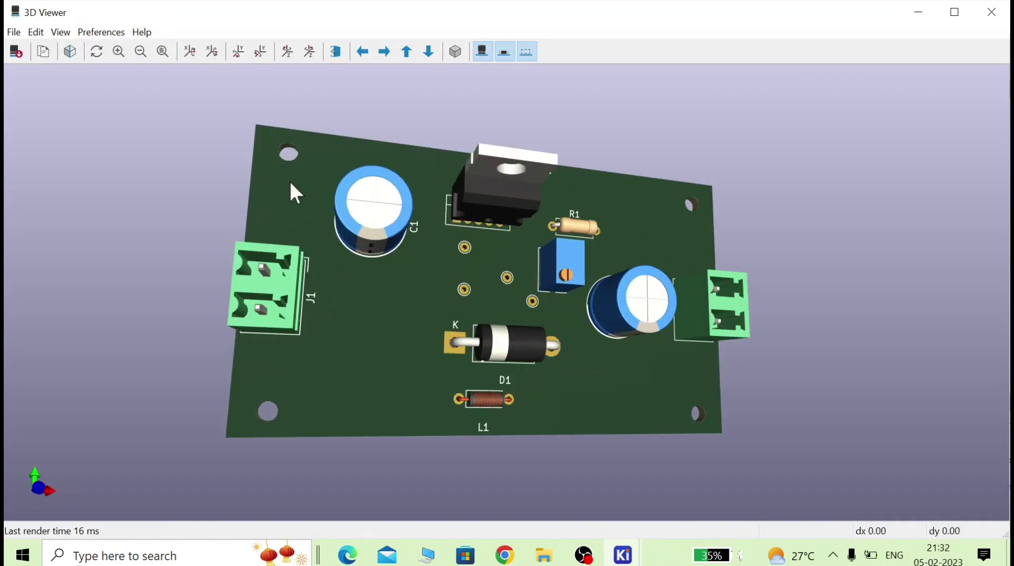
pyautogui.moveTo(290, 190); pyautogui.dragTo(568, 325)
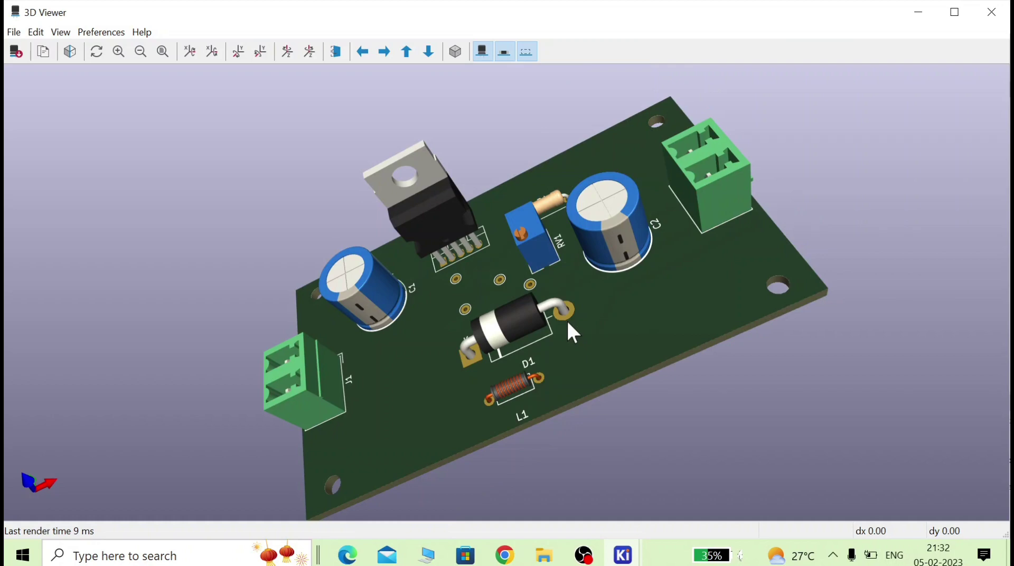
pyautogui.moveTo(567, 322); pyautogui.dragTo(596, 324)
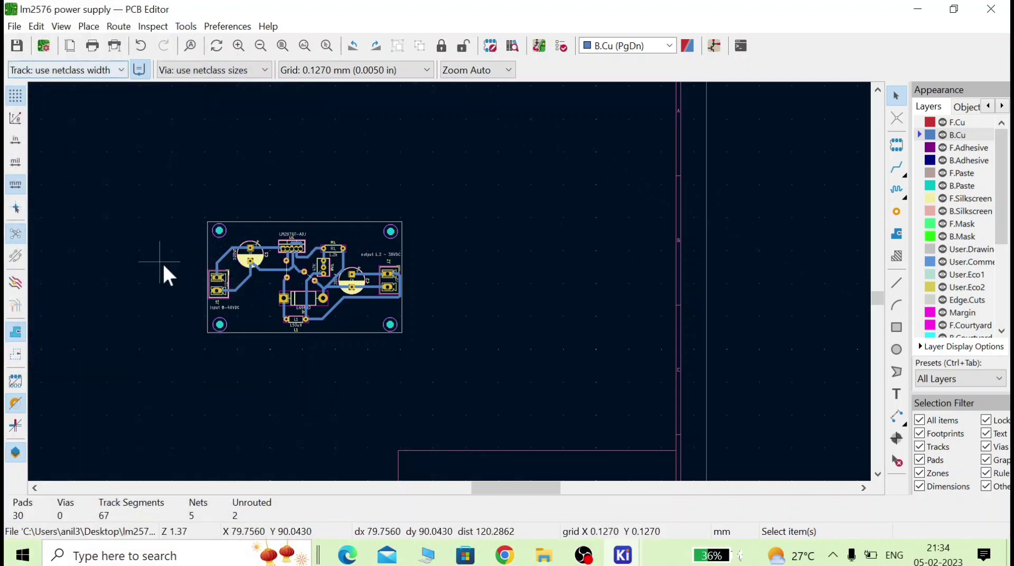
# Plot the copper, paste, silkscreen, mask and Edge.Cuts layers as Gerber fabrication files, including footprint values and reference designators
pyautogui.click(14, 27)
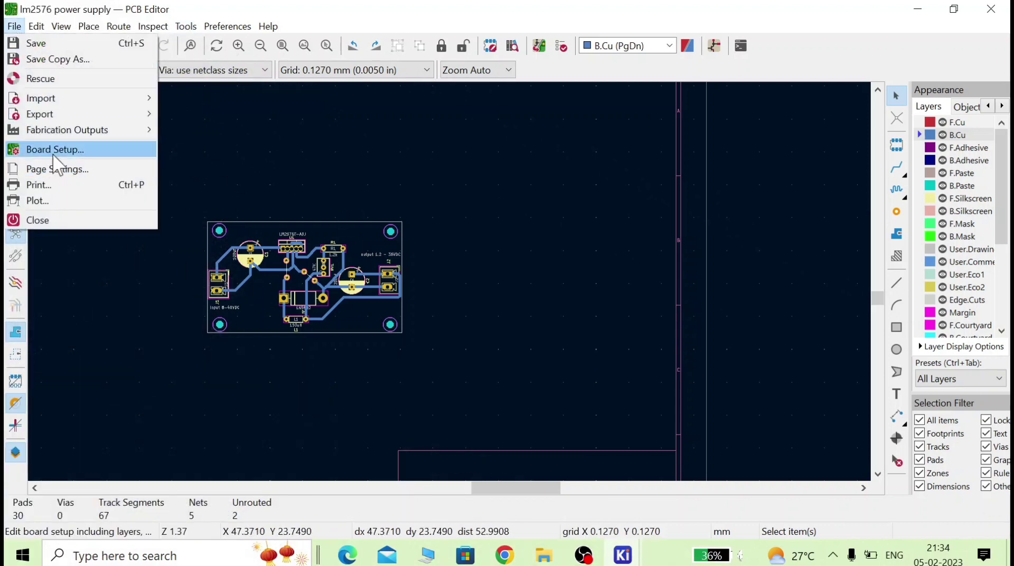
pyautogui.moveTo(99, 133)
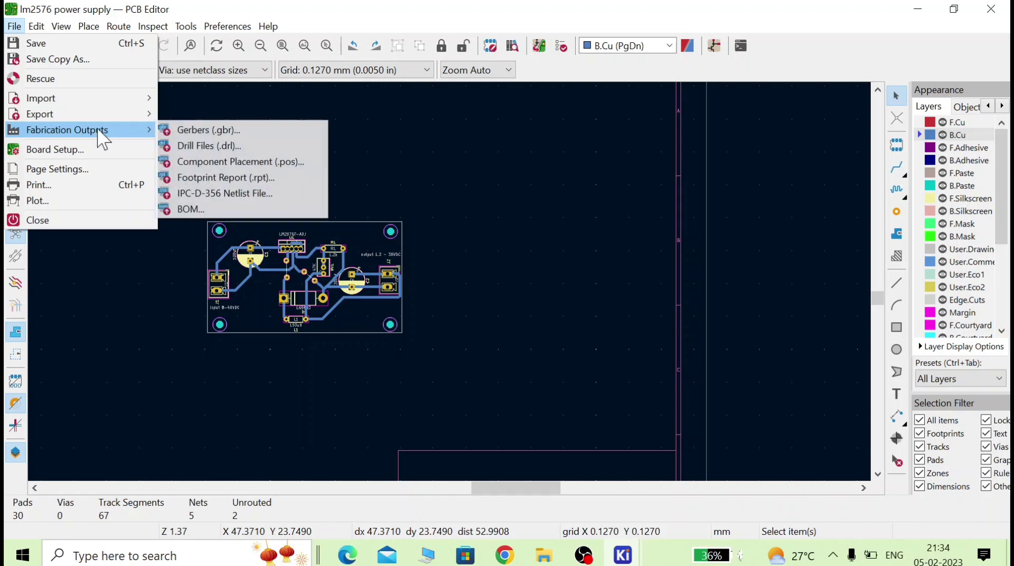
pyautogui.click(221, 133)
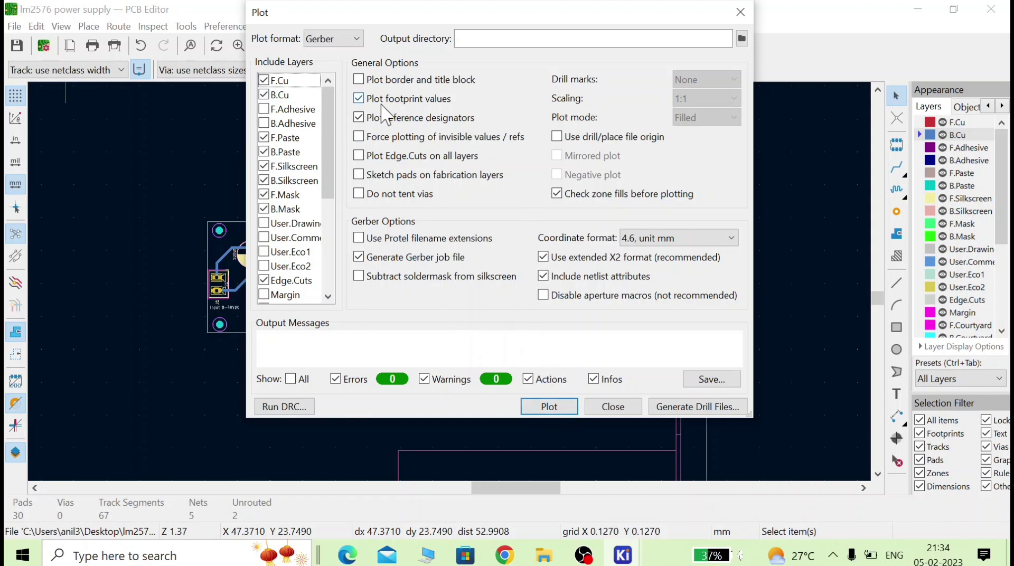
pyautogui.click(549, 406)
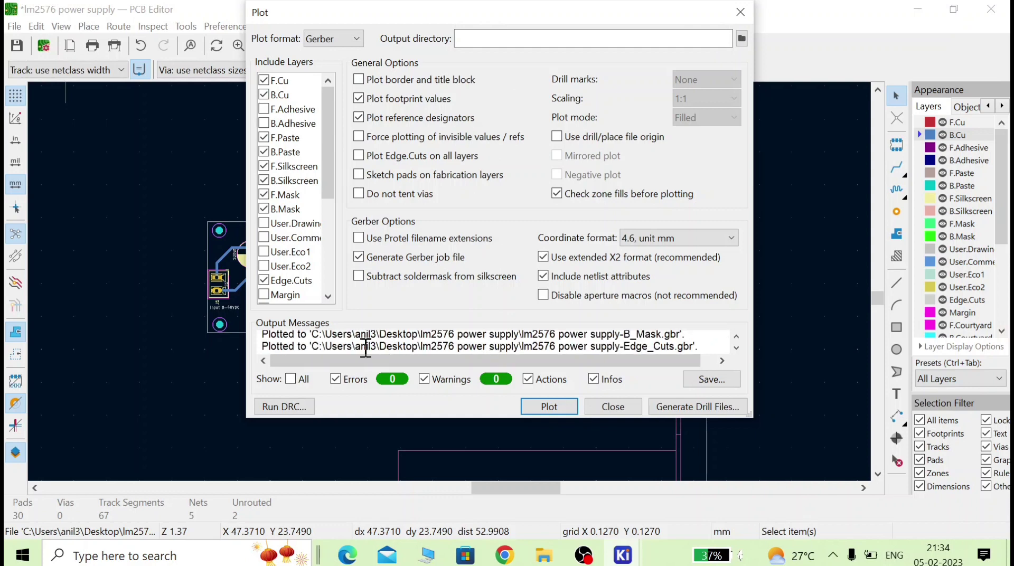
pyautogui.scroll(-1, 366, 349)
pyautogui.scroll(1, 351, 343)
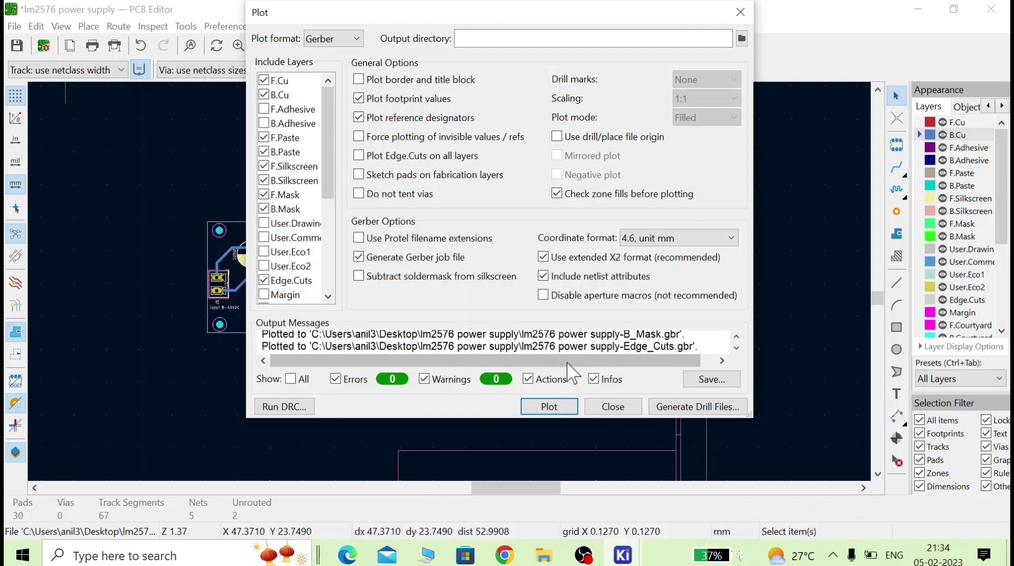
# Generate the Excellon drill files in millimetres with absolute origin, and copy the path of the NPTH drill file
pyautogui.click(687, 407)
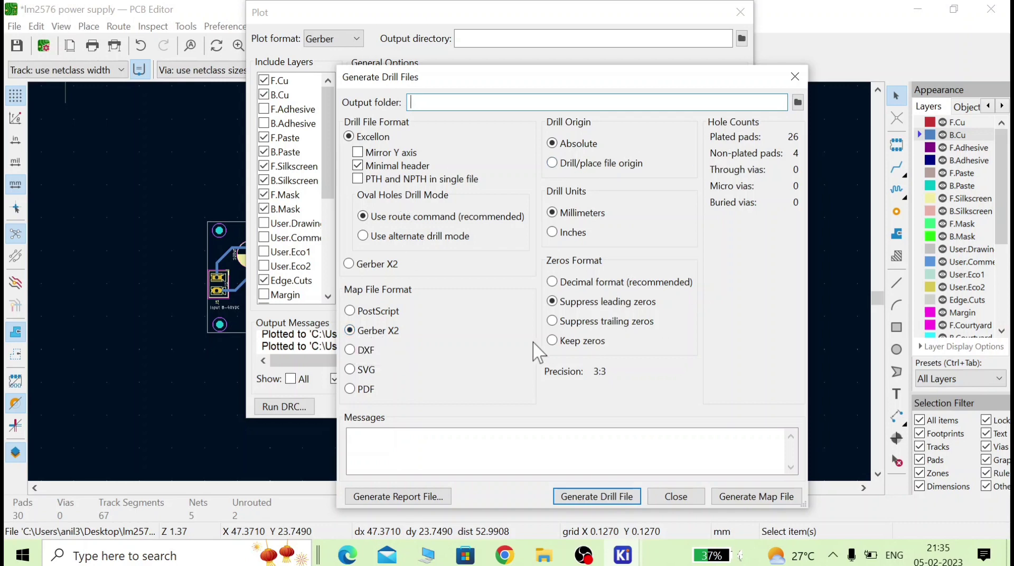
pyautogui.click(614, 506)
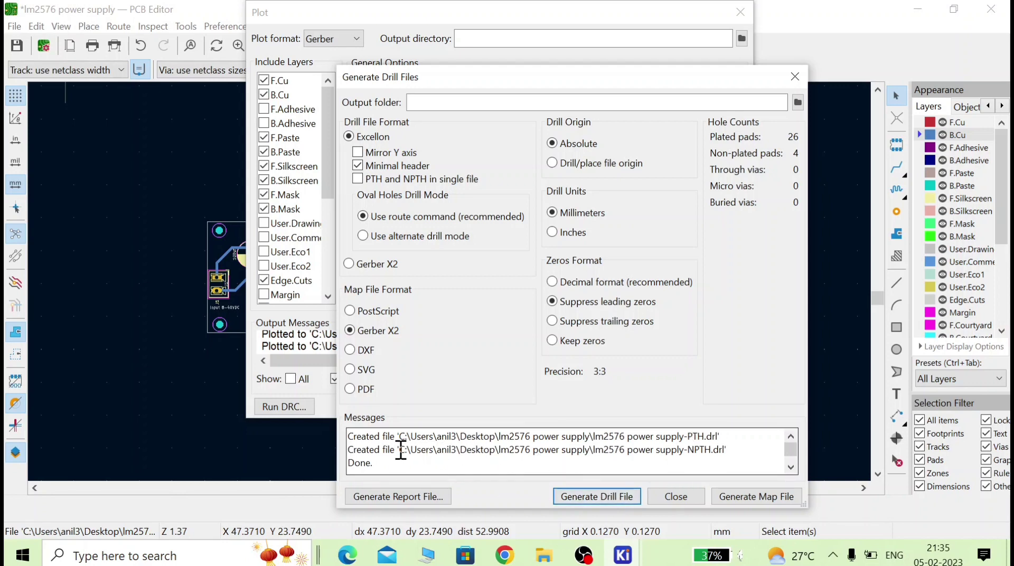
pyautogui.moveTo(400, 450); pyautogui.dragTo(722, 454)
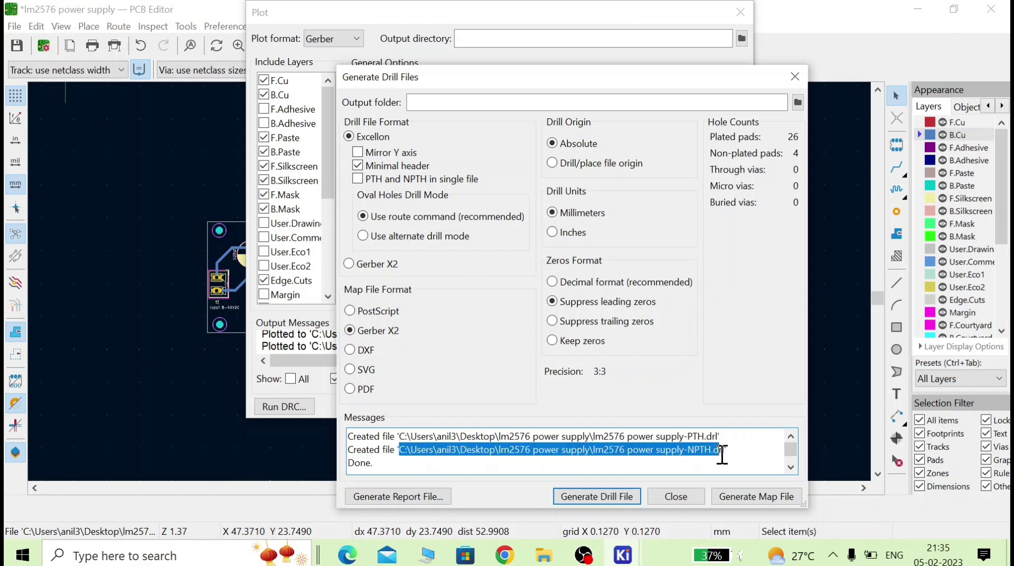
pyautogui.rightClick(701, 452)
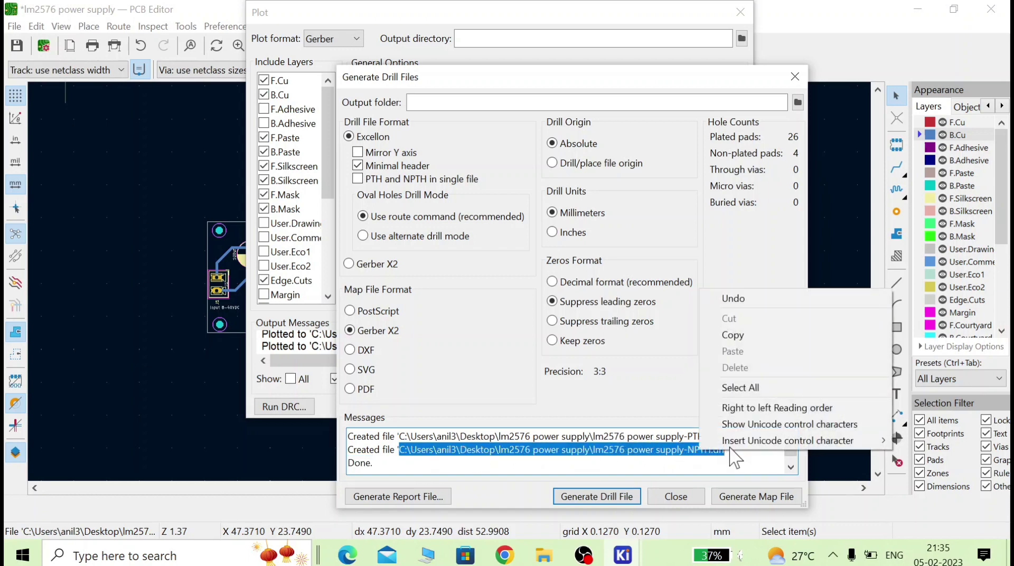
pyautogui.click(752, 335)
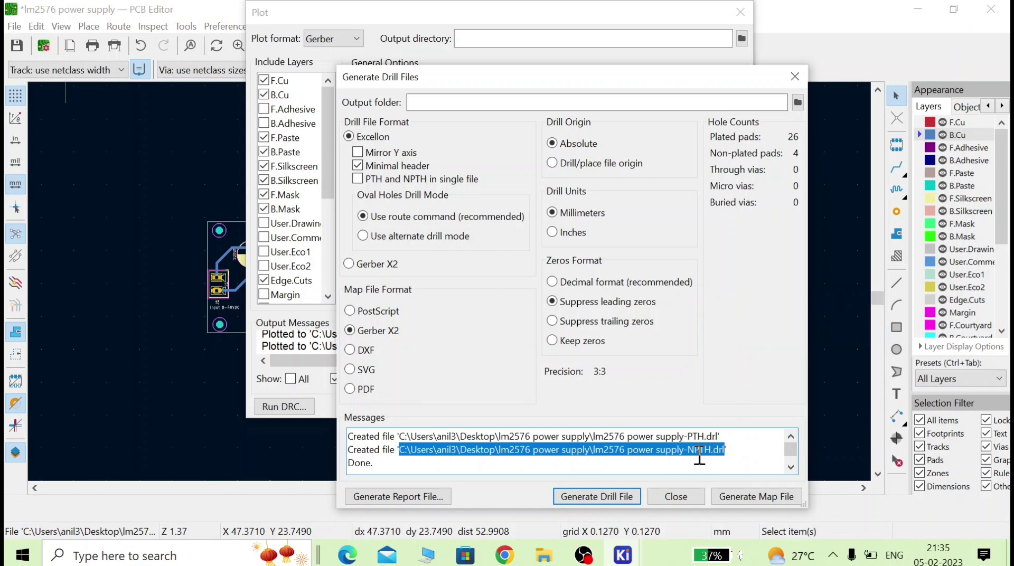
pyautogui.click(675, 496)
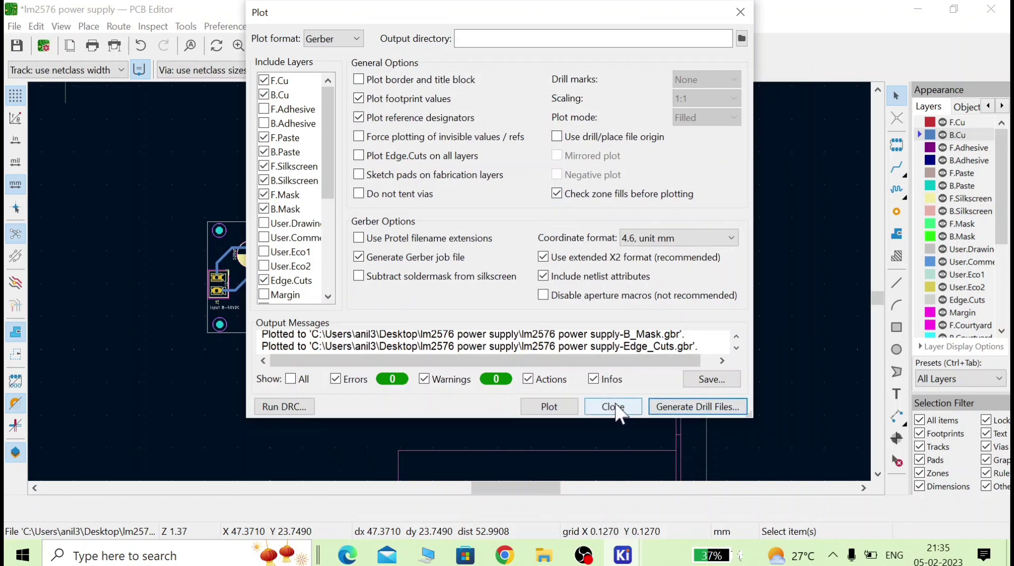
# Plot the selected copper, paste, silkscreen, mask and Edge.Cuts layers in PDF format and select the output path in the messages
pyautogui.scroll(-1, 672, 342)
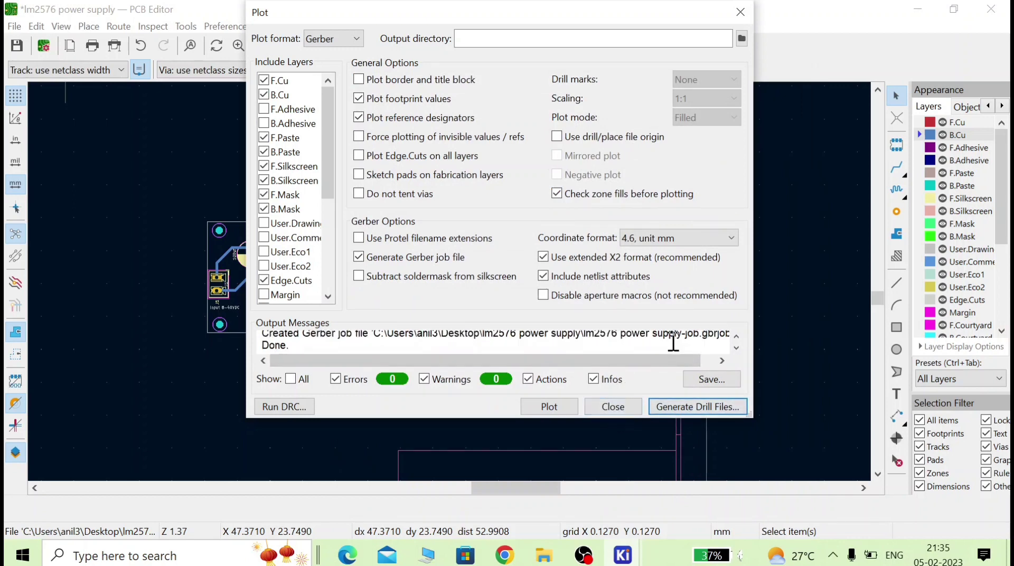
pyautogui.scroll(1, 469, 353)
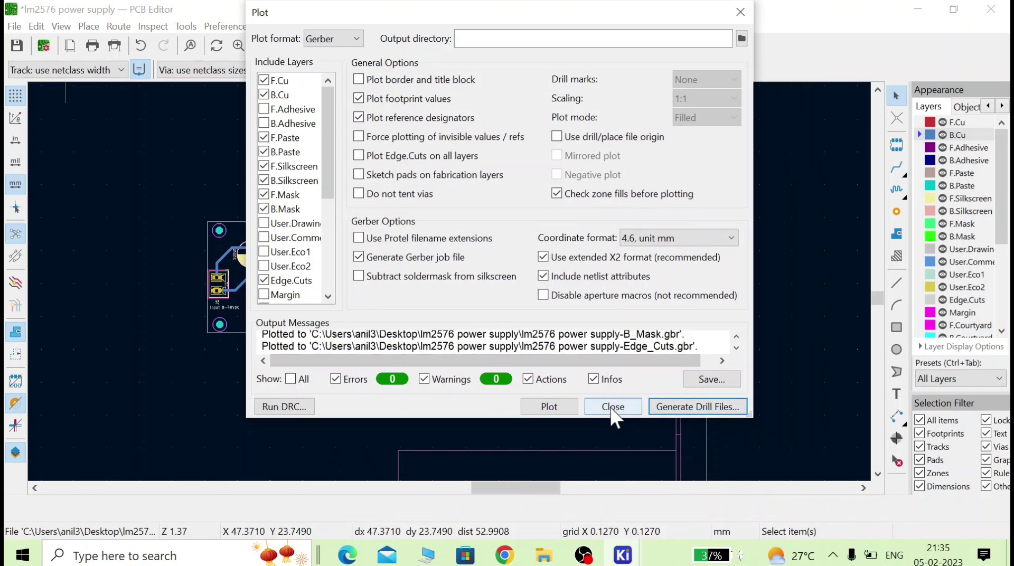
pyautogui.click(358, 40)
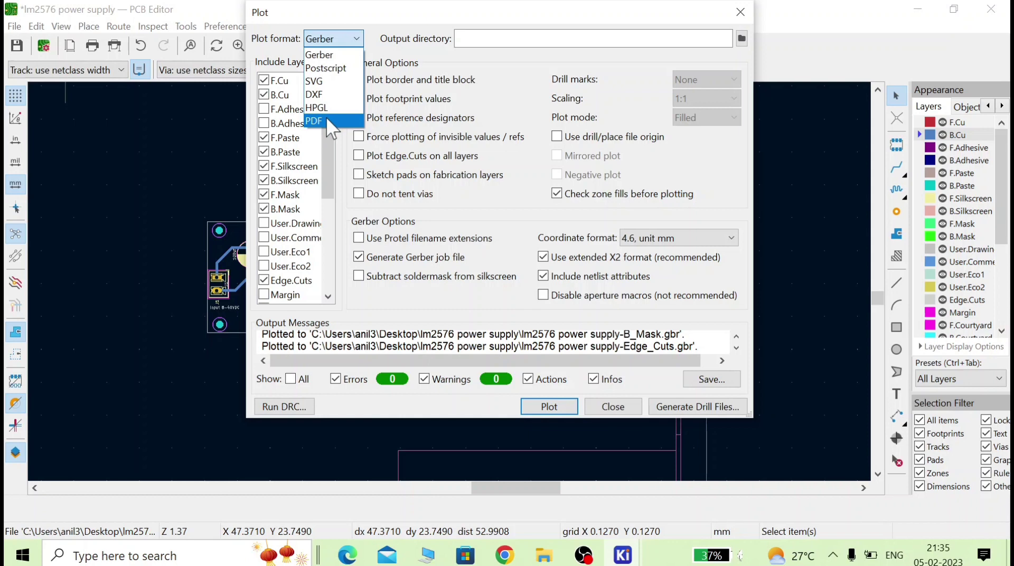
pyautogui.click(327, 120)
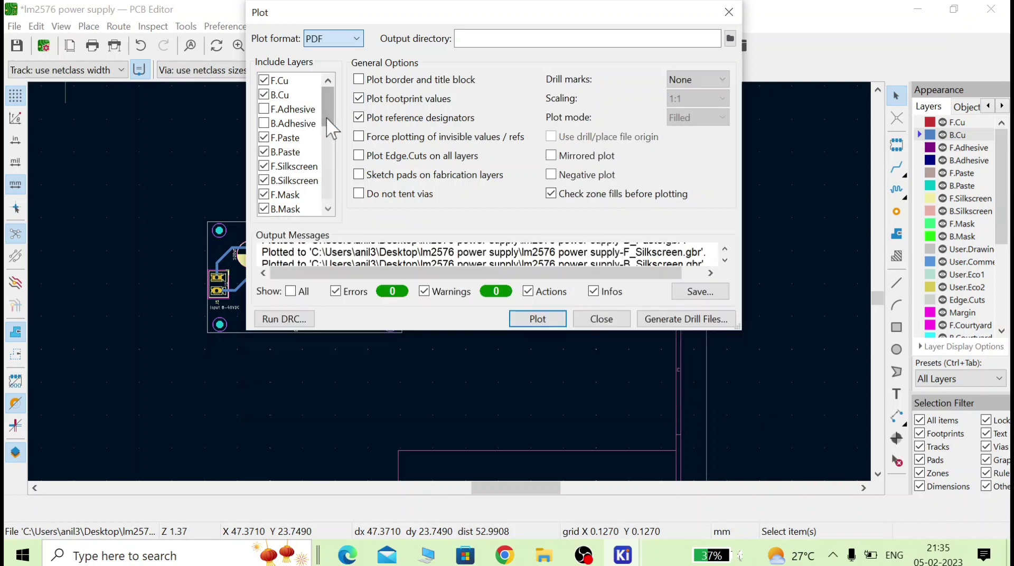
pyautogui.click(554, 318)
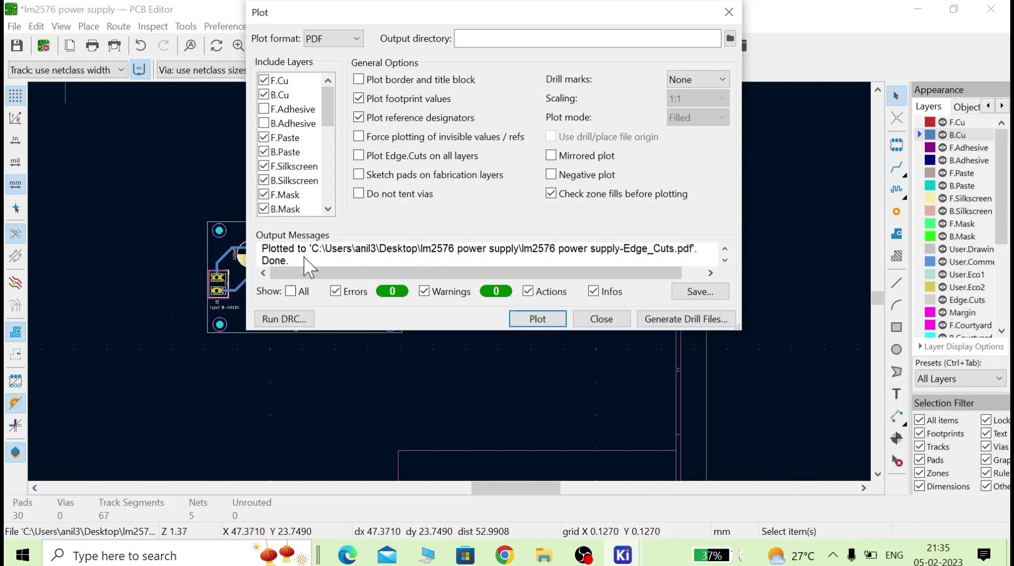
pyautogui.moveTo(315, 249); pyautogui.dragTo(584, 249)
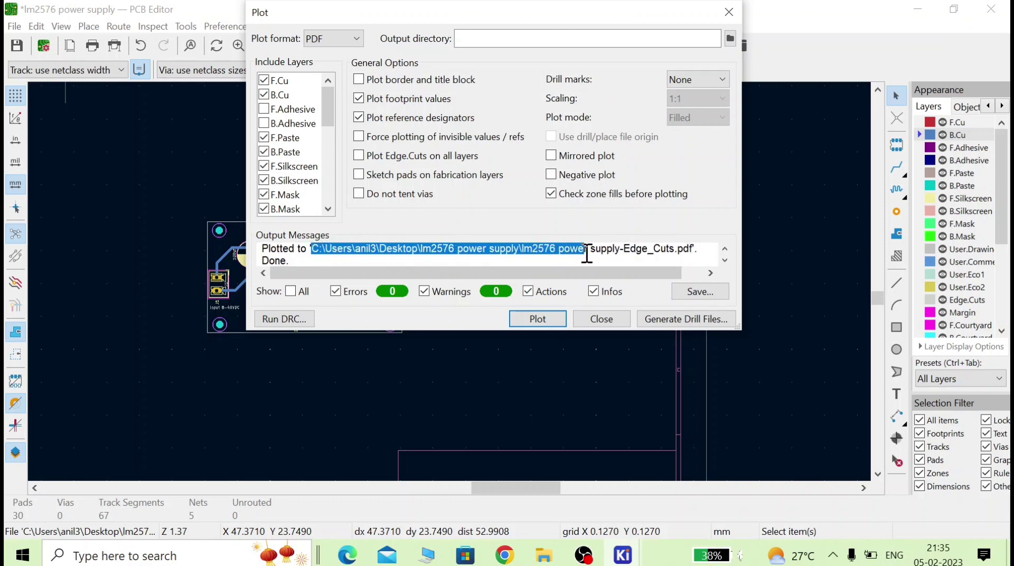
# Switch to the lm2576 power supply folder in File Explorer and try to open the copied path of lm2576 power supply-NPTH.drl
pyautogui.moveTo(540, 559)
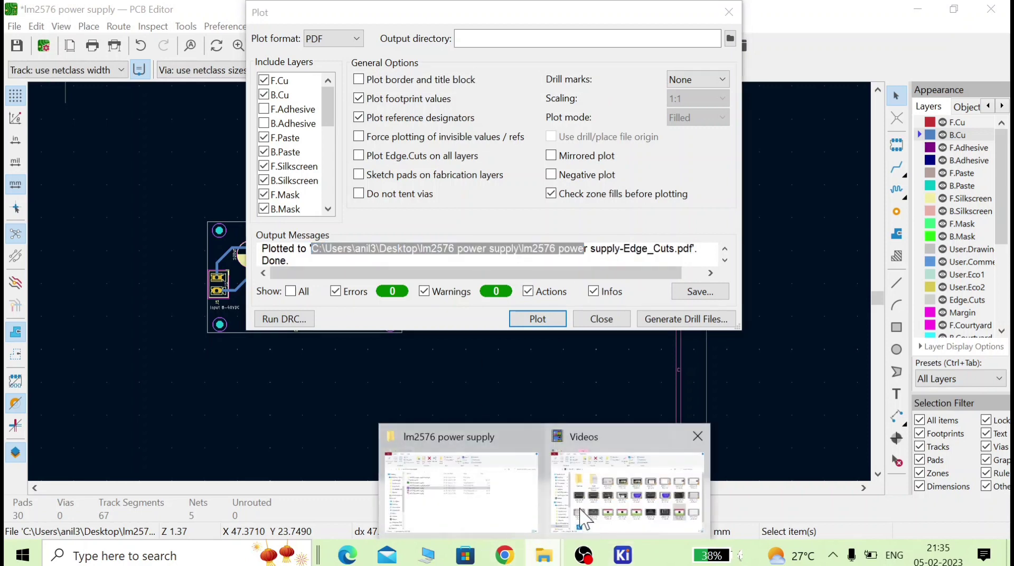
pyautogui.click(493, 499)
pyautogui.click(595, 130)
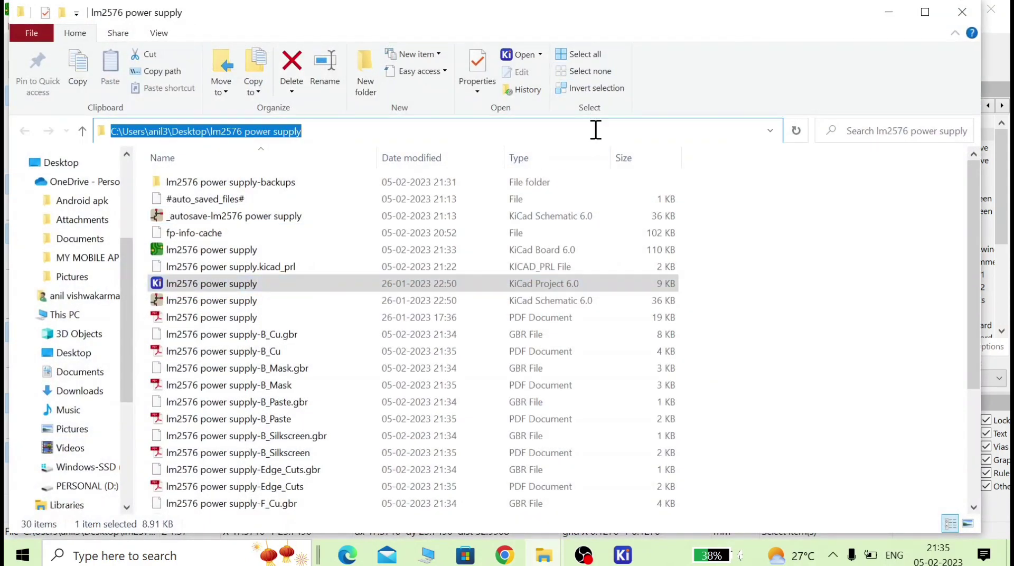
pyautogui.write('C:\\Users\\anil3\\Desktop\\lm2576 power supply\\lm2576 power supply-NPTH.drl')
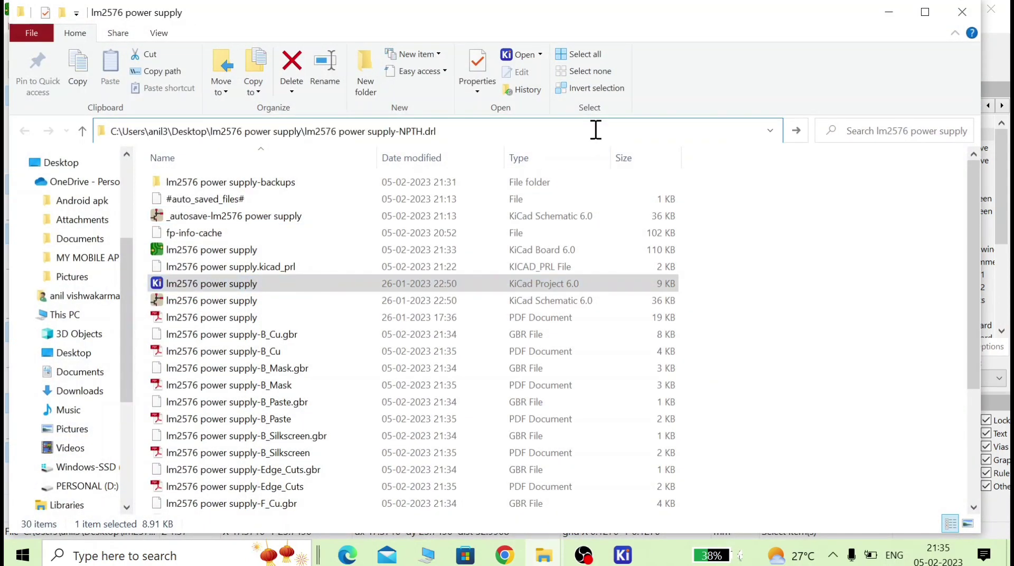
pyautogui.press('Return')
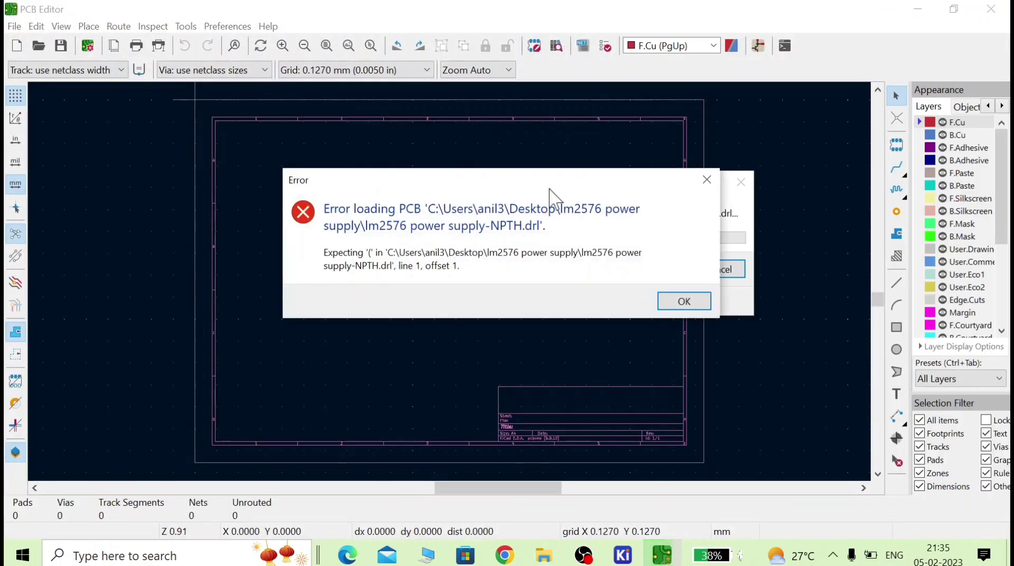
pyautogui.click(685, 300)
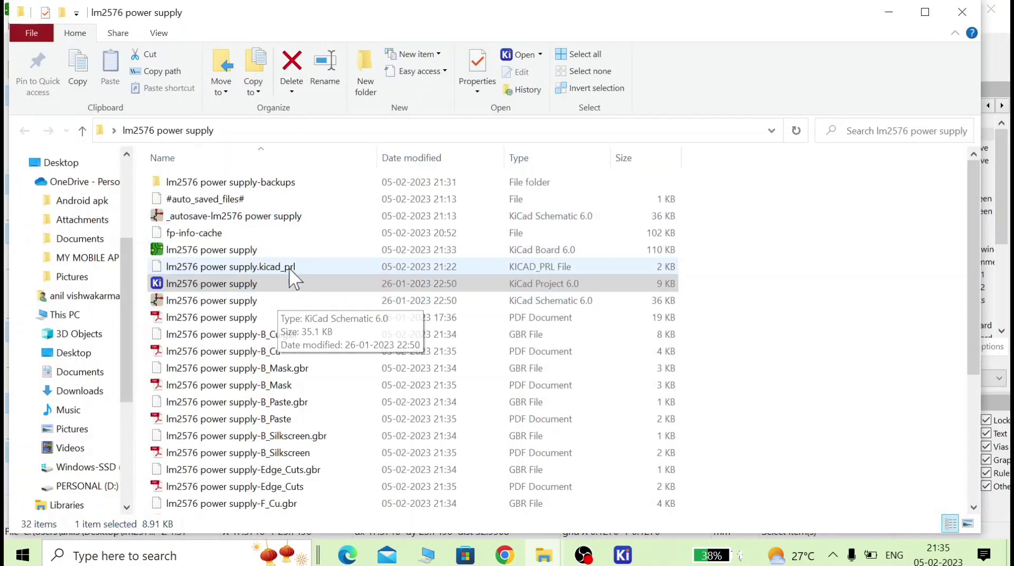
# Look through the exported files in the project folder and view the lm2576 power supply-F_Silkscreen PDF
pyautogui.scroll(-2, 319, 340)
pyautogui.scroll(-2, 322, 343)
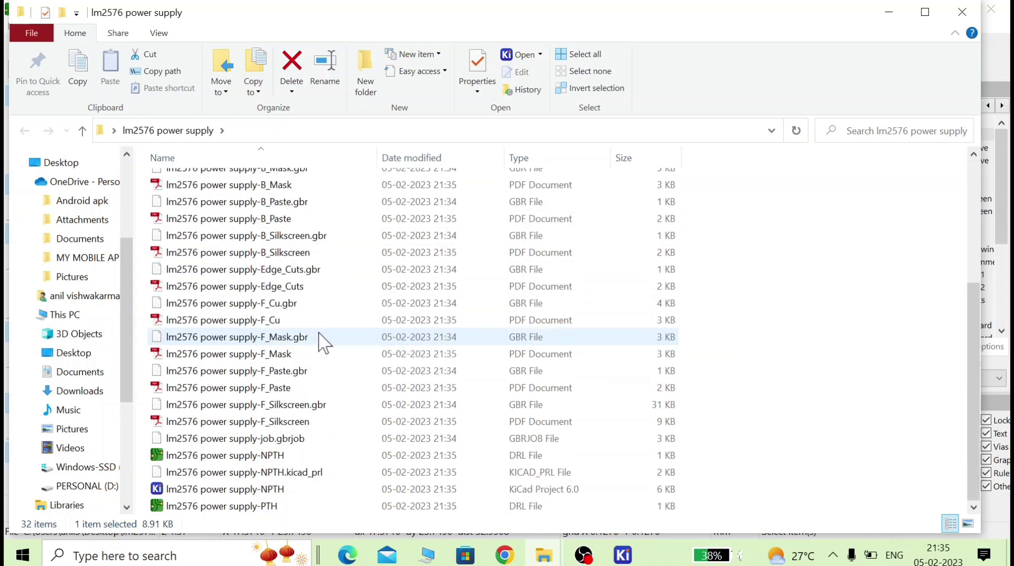
pyautogui.scroll(4, 319, 349)
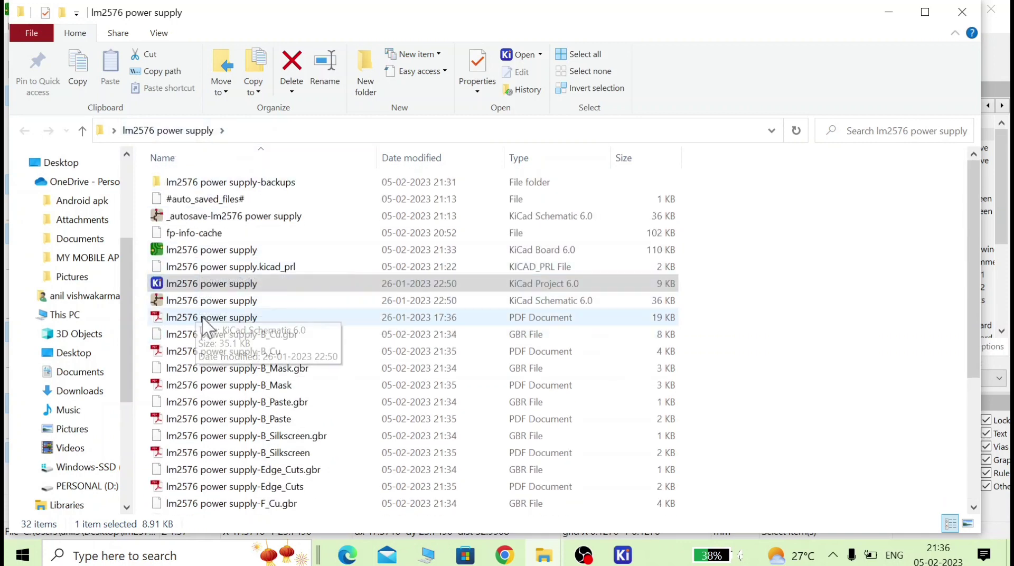
pyautogui.scroll(-4, 242, 417)
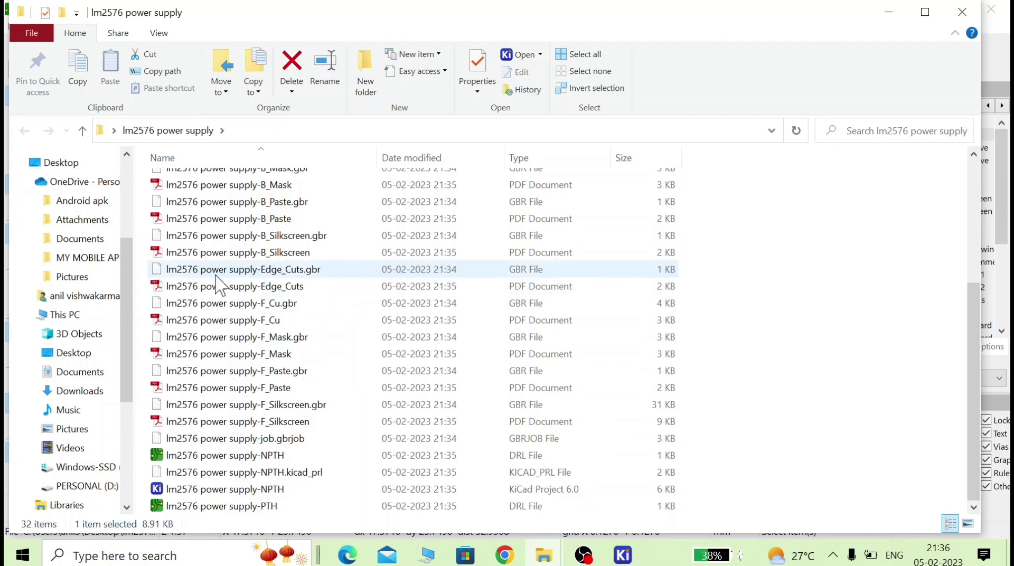
pyautogui.scroll(4, 283, 253)
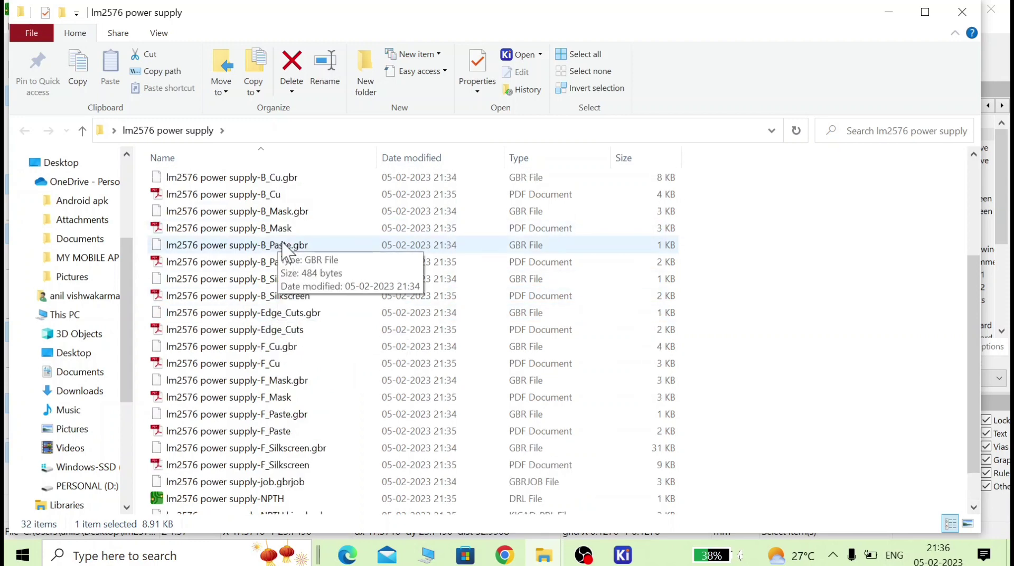
pyautogui.scroll(-4, 283, 250)
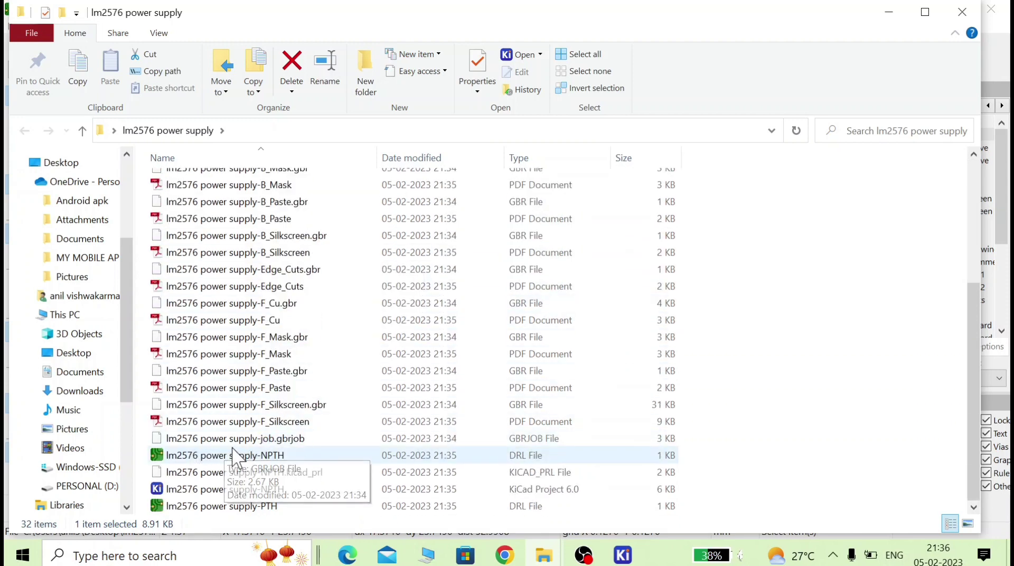
pyautogui.doubleClick(195, 421)
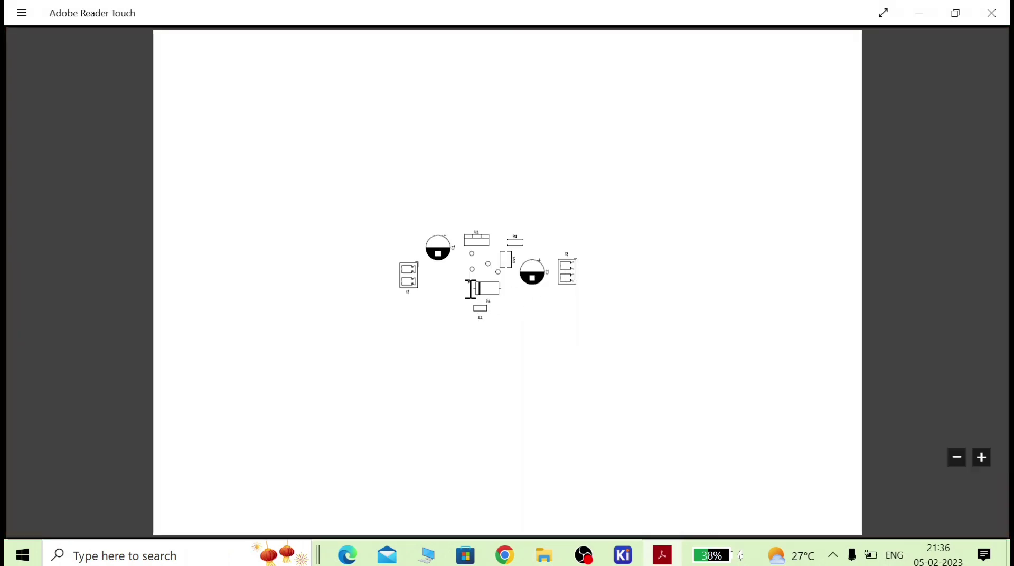
pyautogui.click(991, 13)
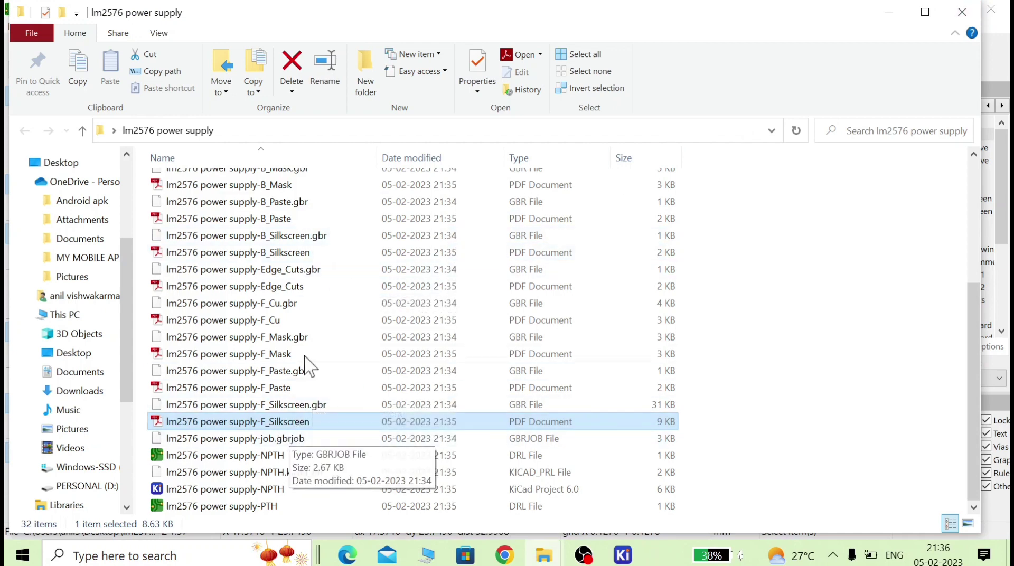
# View the lm2576 power supply-B_Cu PDF to check the back copper tracks, and close it
pyautogui.scroll(1, 286, 225)
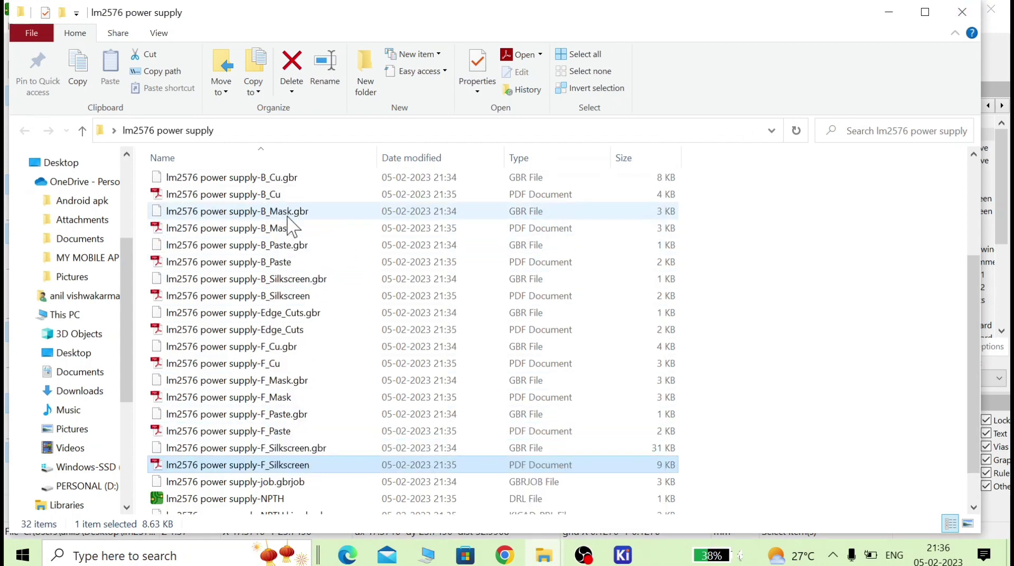
pyautogui.scroll(1, 278, 264)
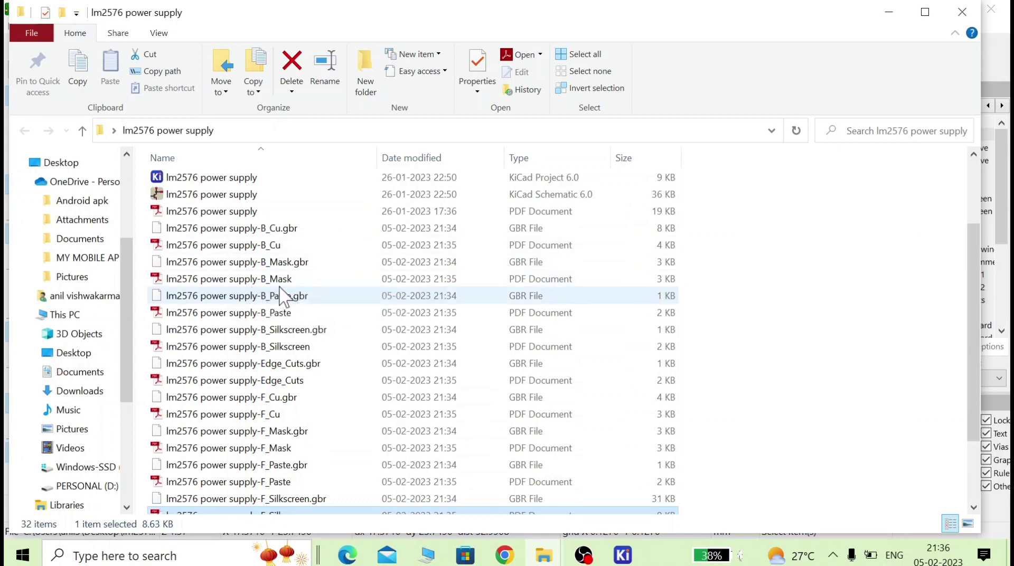
pyautogui.doubleClick(248, 245)
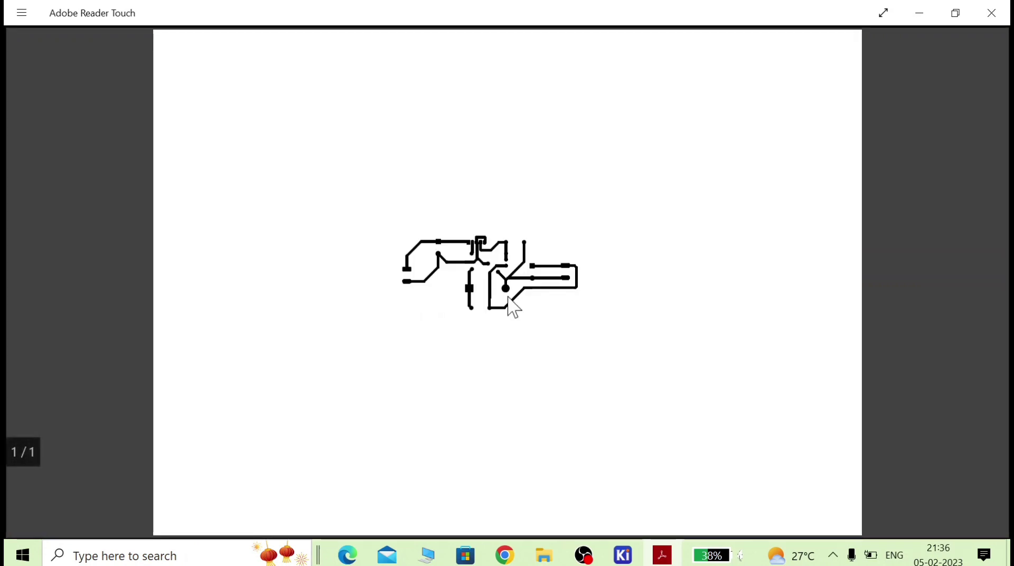
pyautogui.click(991, 12)
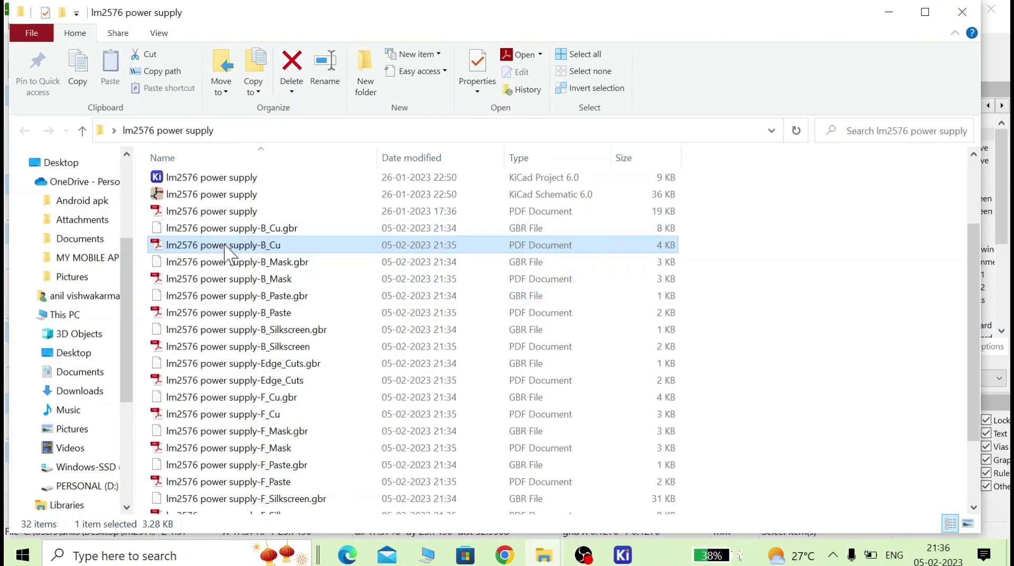
# Remove the NPTH drill file name from the folder's address and copy the remaining lm2576 power supply folder path
pyautogui.click(261, 132)
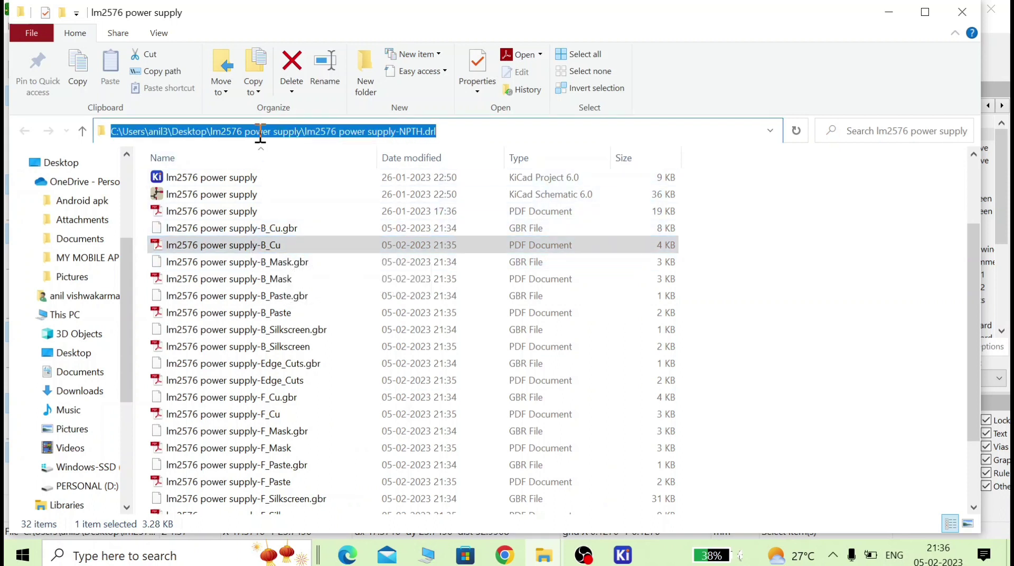
pyautogui.click(450, 131)
pyautogui.moveTo(450, 132); pyautogui.dragTo(298, 132)
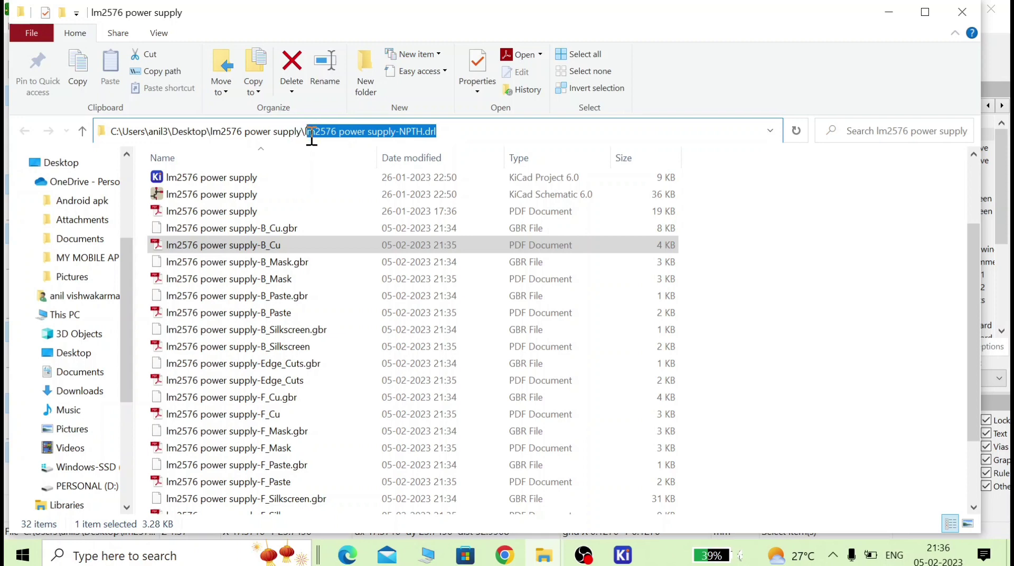
pyautogui.press('BackSpace')
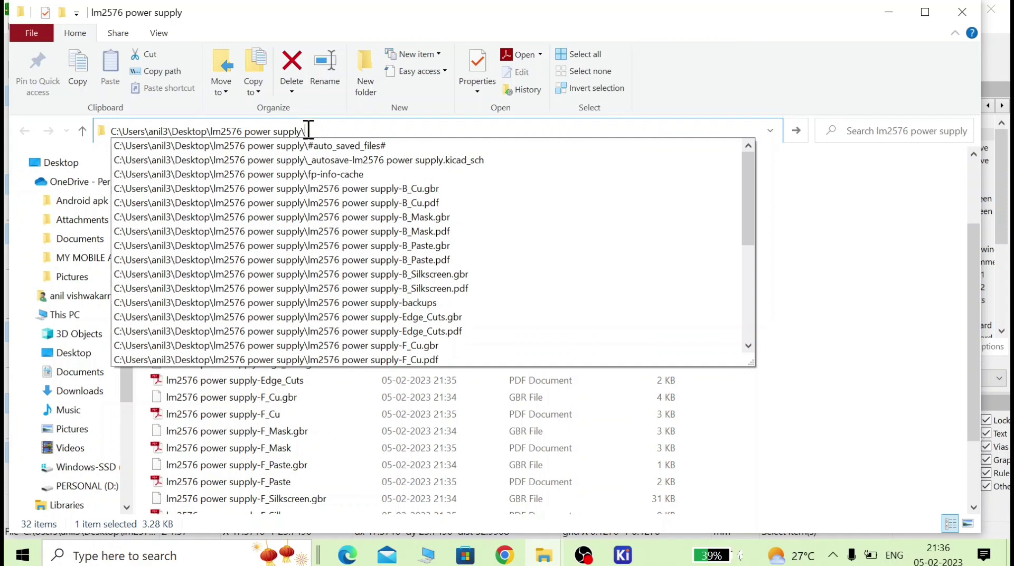
pyautogui.moveTo(309, 130); pyautogui.dragTo(109, 132)
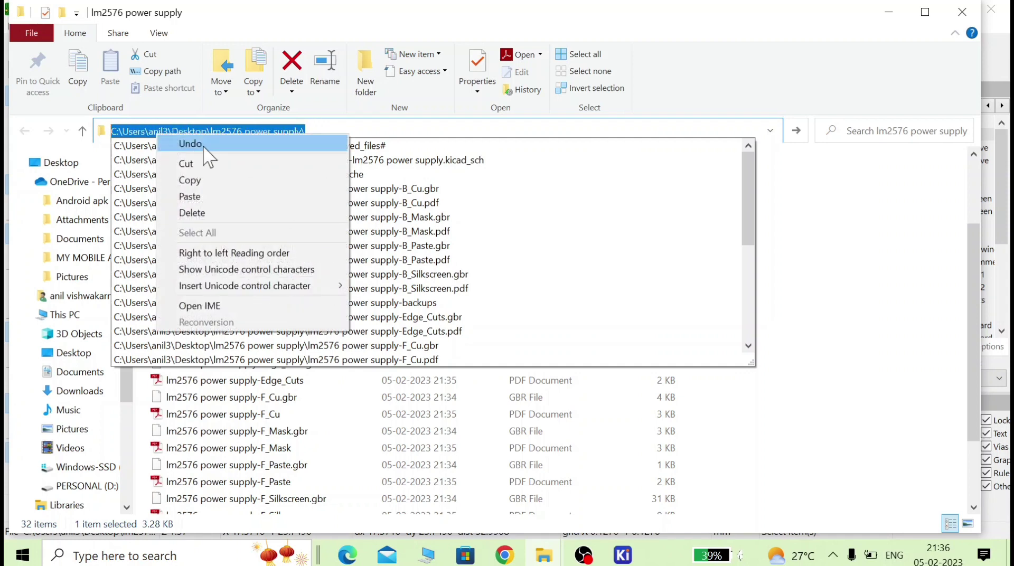
pyautogui.click(189, 180)
# Switch to the KiCad project window and launch the Gerber Viewer
pyautogui.click(623, 555)
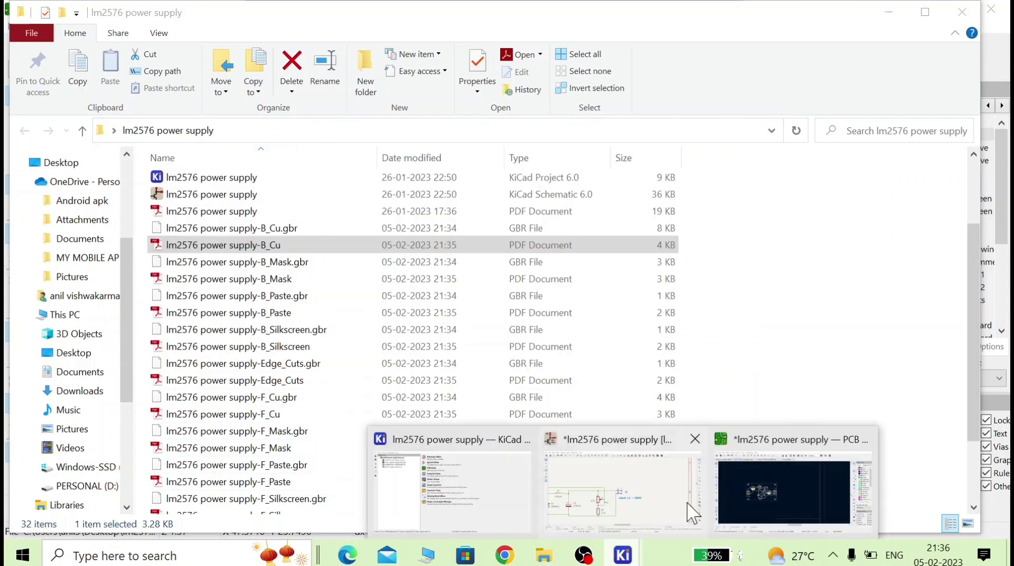
pyautogui.click(493, 508)
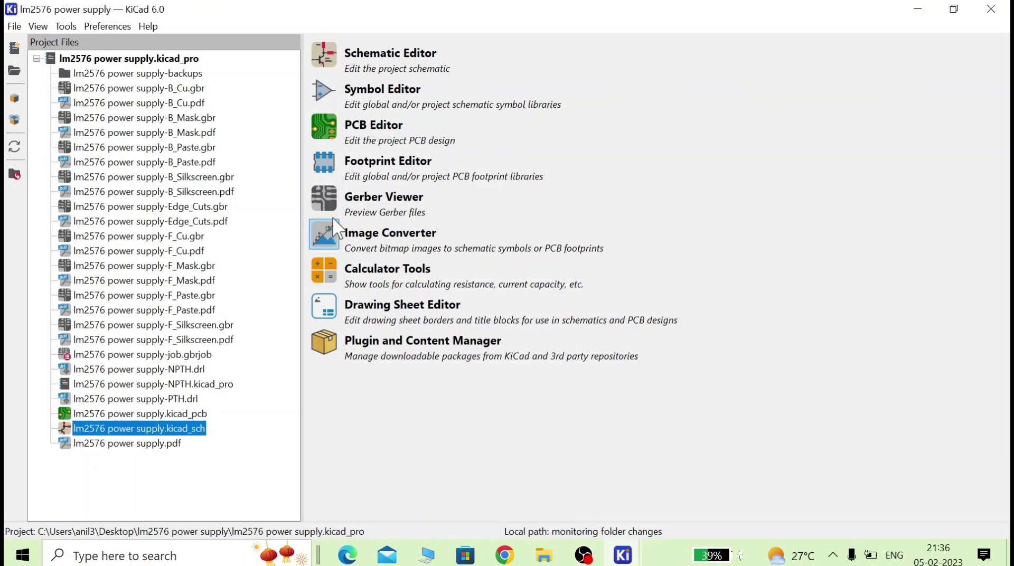
pyautogui.click(324, 199)
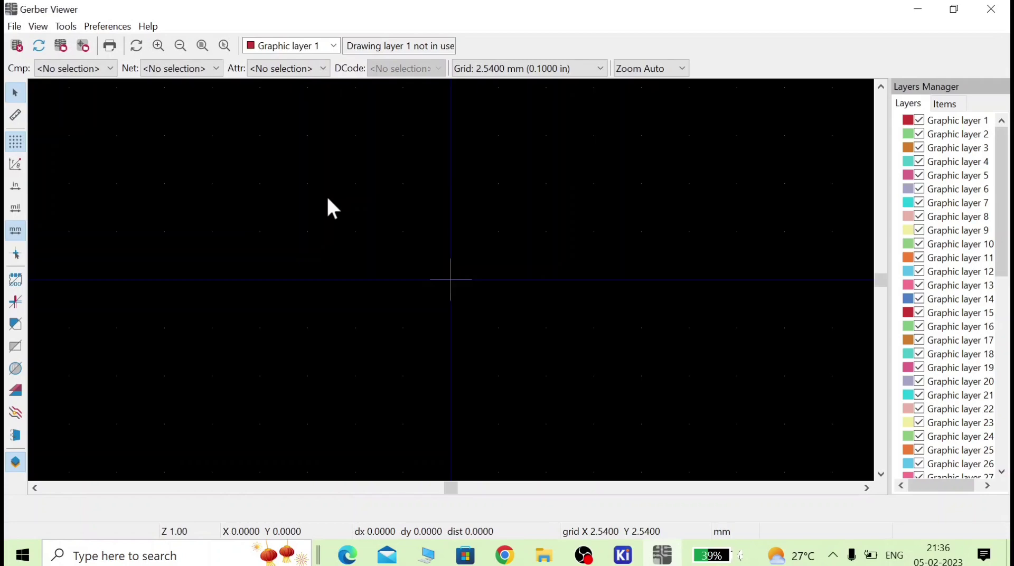
# Start opening Gerber plot files and browse to the lm2576 power supply folder on the Desktop
pyautogui.click(14, 26)
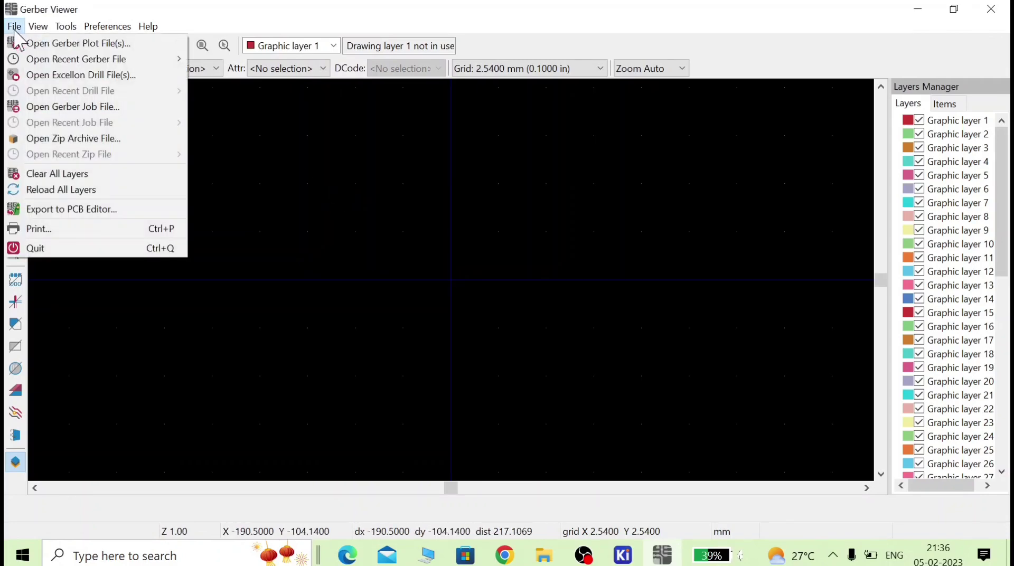
pyautogui.click(50, 43)
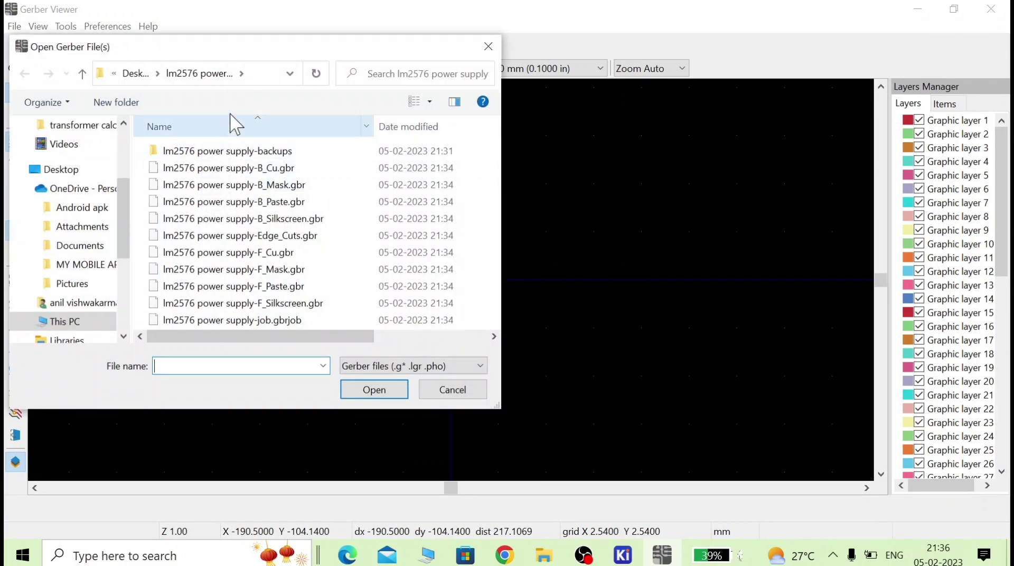
pyautogui.hscroll(3, 248, 238)
pyautogui.hscroll(-3, 253, 248)
pyautogui.click(242, 74)
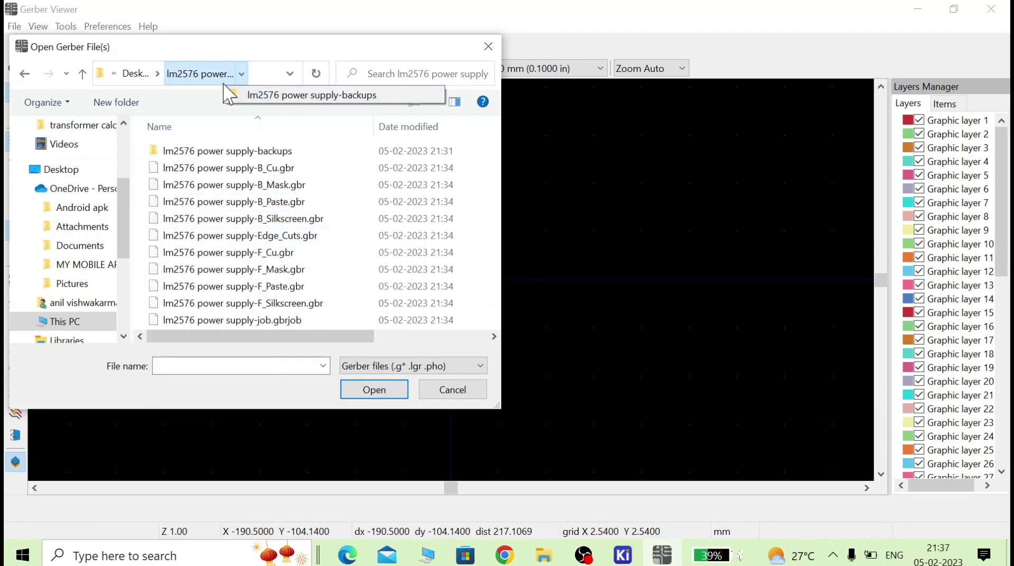
pyautogui.click(136, 74)
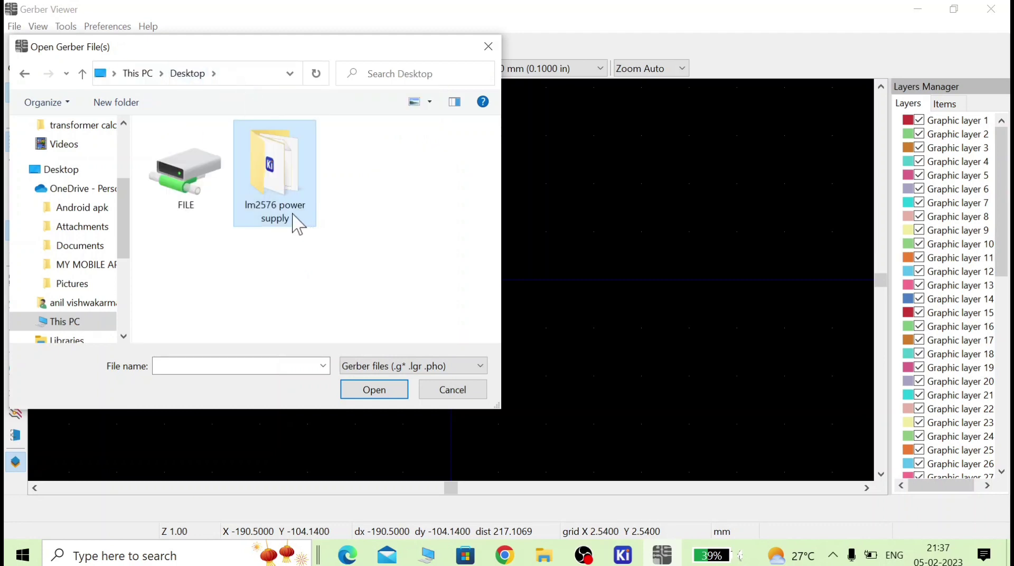
pyautogui.doubleClick(283, 194)
pyautogui.hscroll(5, 272, 235)
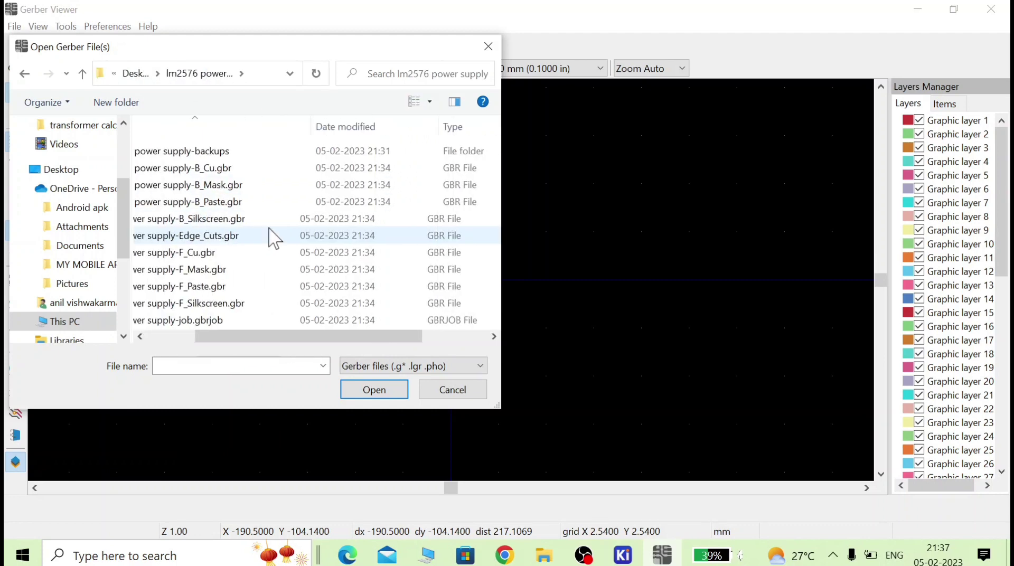
pyautogui.hscroll(-5, 278, 250)
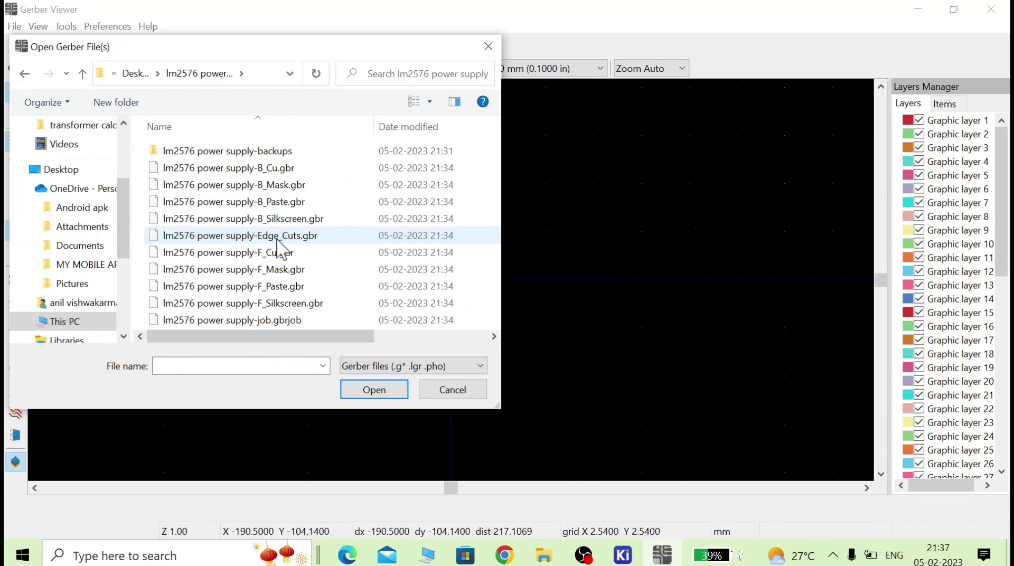
# Load every listed file except the lm2576 power supply-backups folder, and dismiss the error report
pyautogui.click(278, 240)
pyautogui.hotkey('ctrl', 'a')
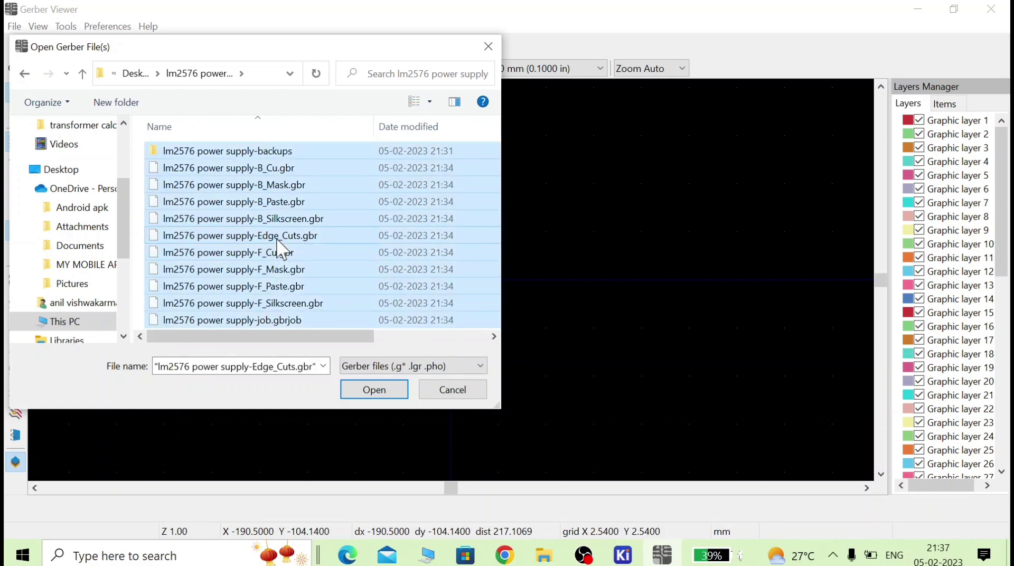
pyautogui.keyDown('ctrl'); pyautogui.click(288, 152); pyautogui.keyUp('ctrl')
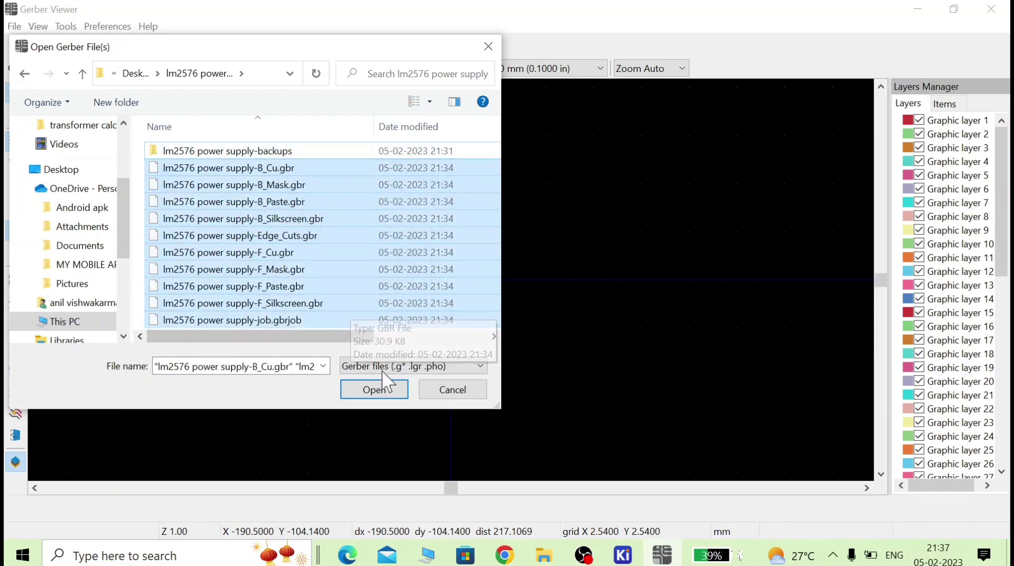
pyautogui.click(373, 390)
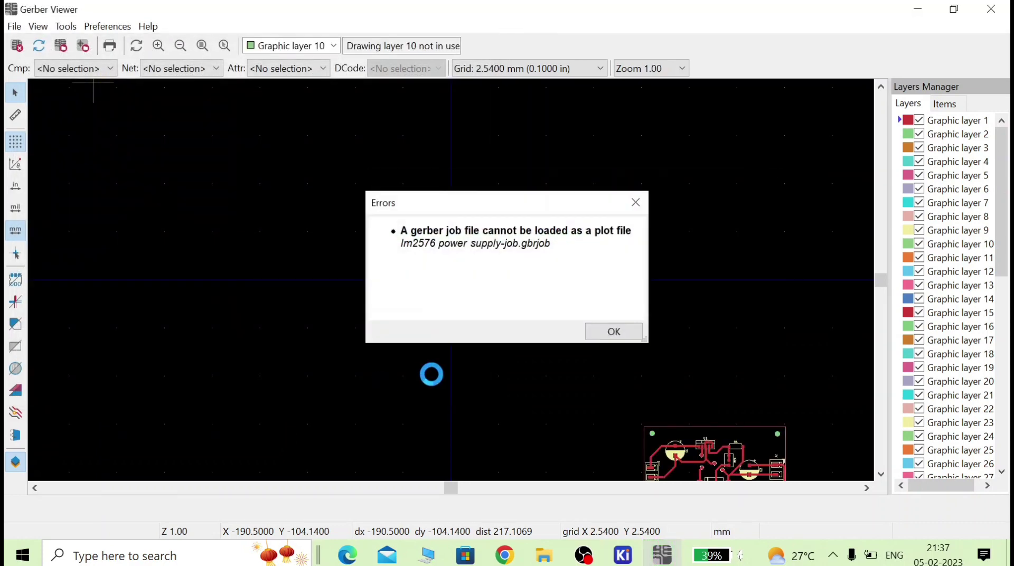
pyautogui.click(631, 335)
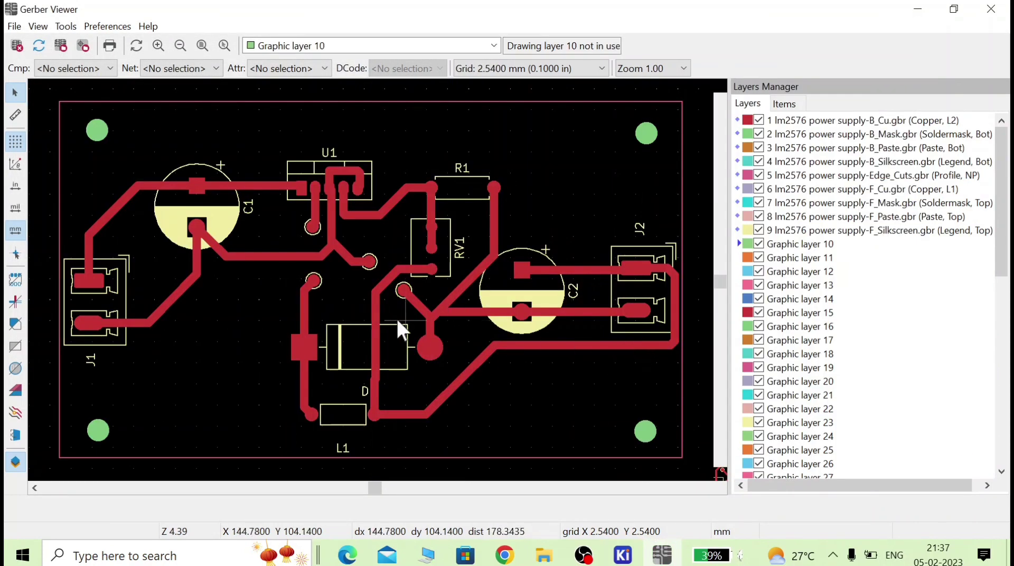
# Inspect the loaded board layers, toggling the visibility of the lm2576 power supply-B_Cu layer off and on twice
pyautogui.scroll(-5, 373, 290)
pyautogui.scroll(5, 374, 290)
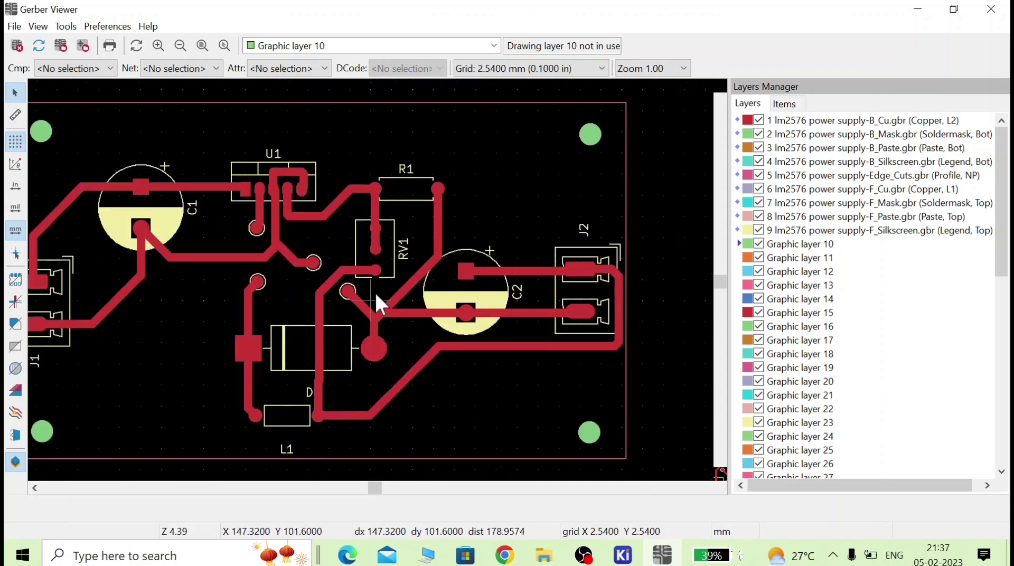
pyautogui.scroll(-2, 378, 293)
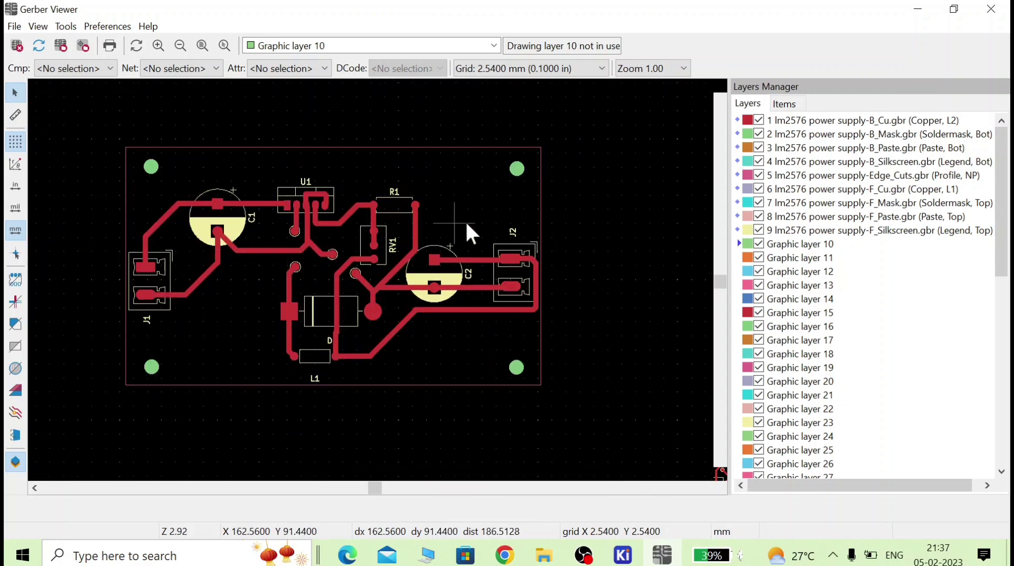
pyautogui.click(758, 121)
pyautogui.click(759, 120)
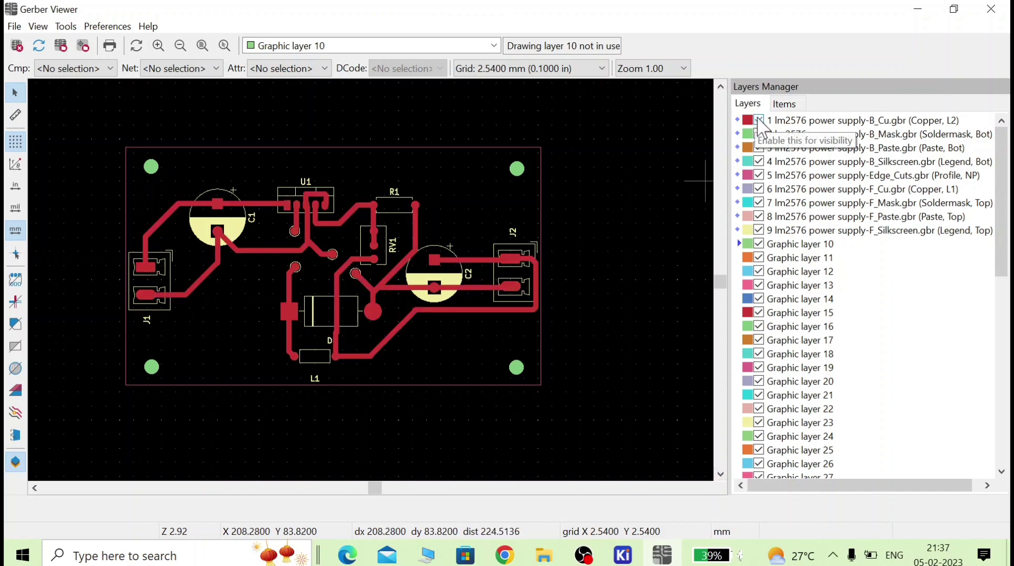
pyautogui.click(758, 120)
pyautogui.click(759, 120)
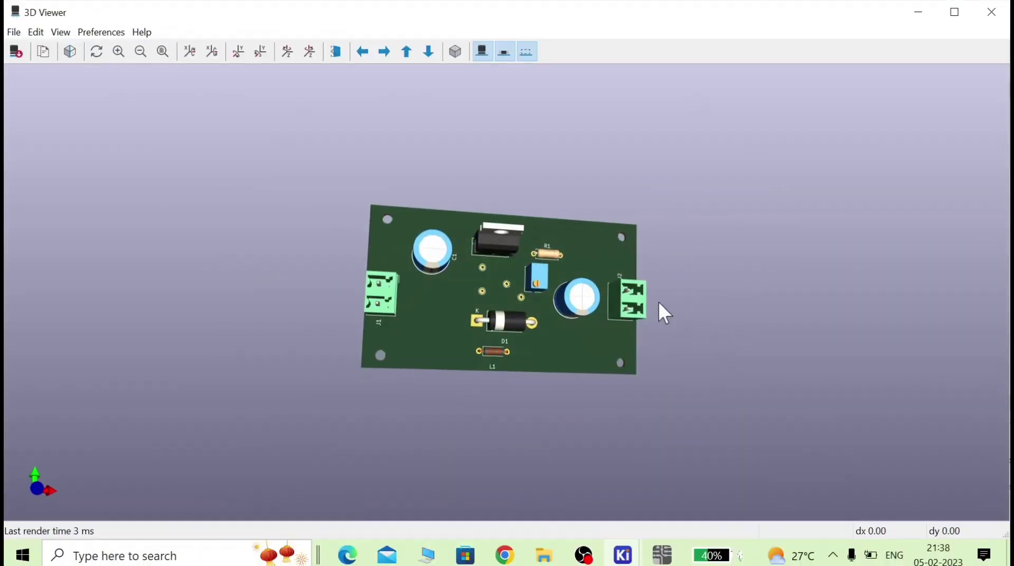
# Tilt the board in the 3D Viewer to examine the mounted components at an angle
pyautogui.moveTo(595, 359); pyautogui.dragTo(454, 244)
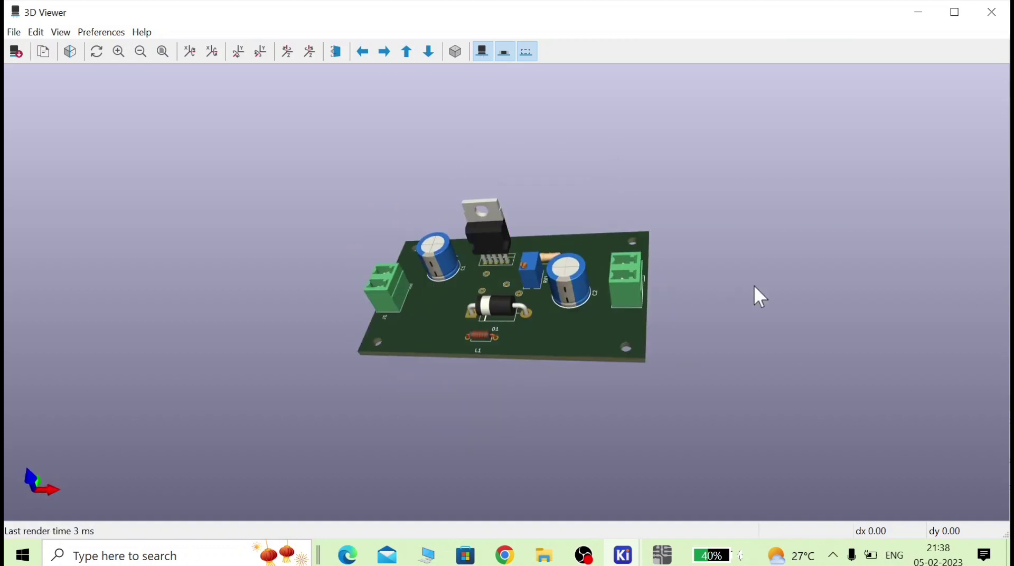